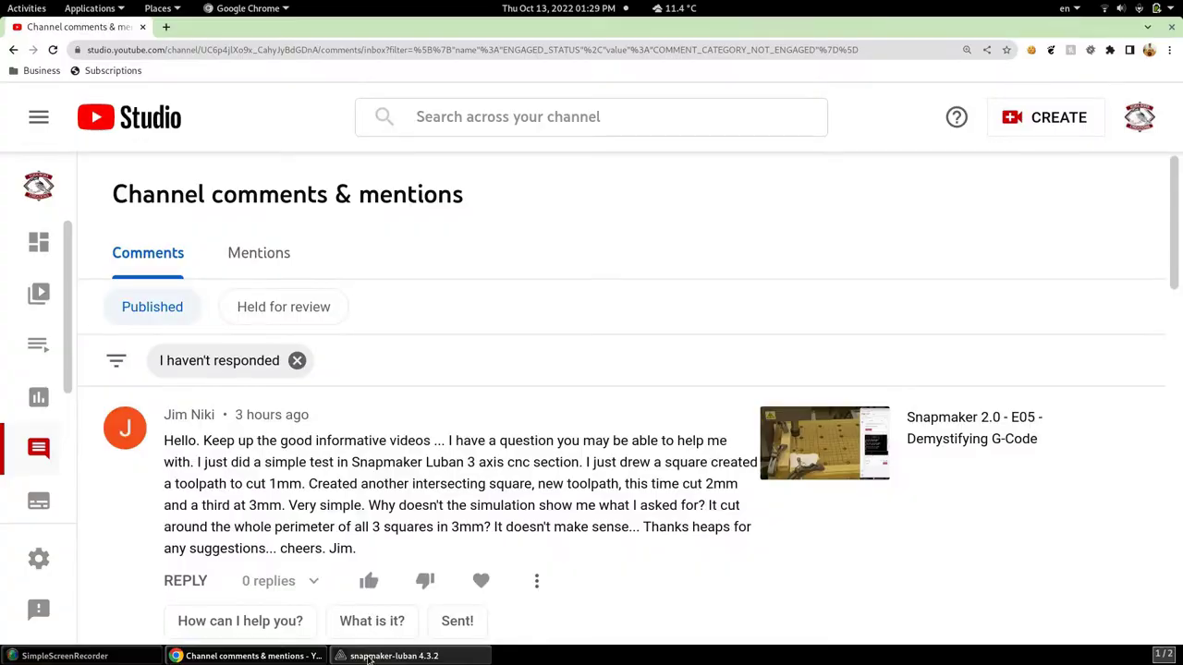
# - Switch to Snapmaker Luban and start a 3-axis CNC project with the work origin set to Bottom Left
pyautogui.click(388, 656)
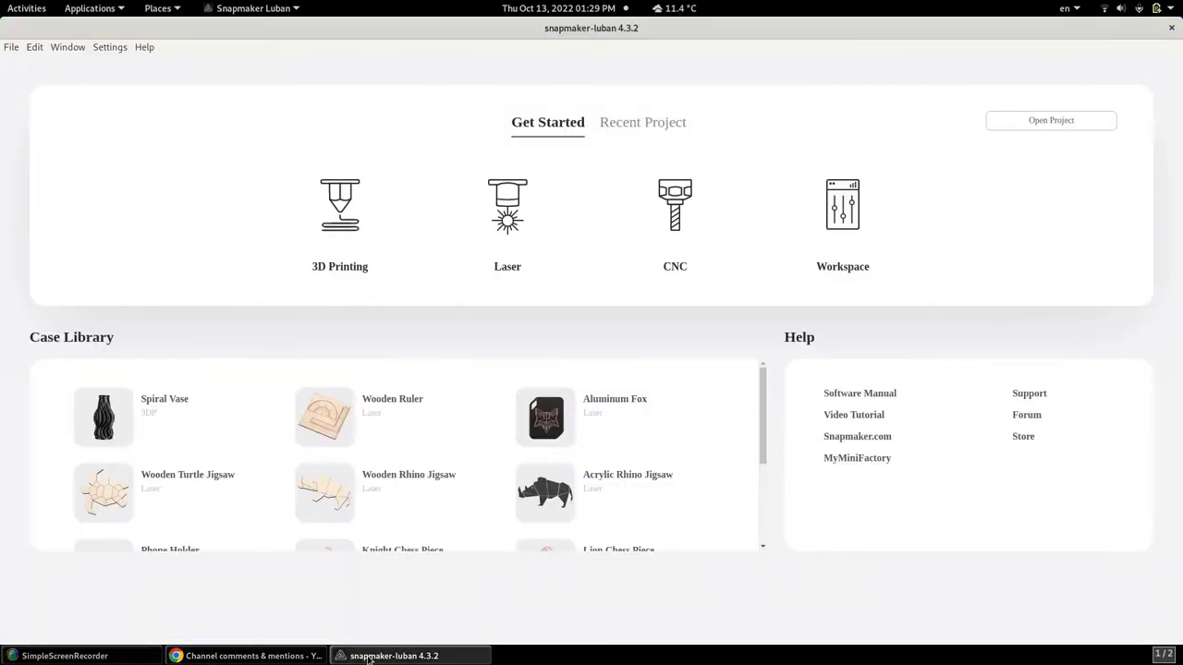
pyautogui.moveTo(699, 229)
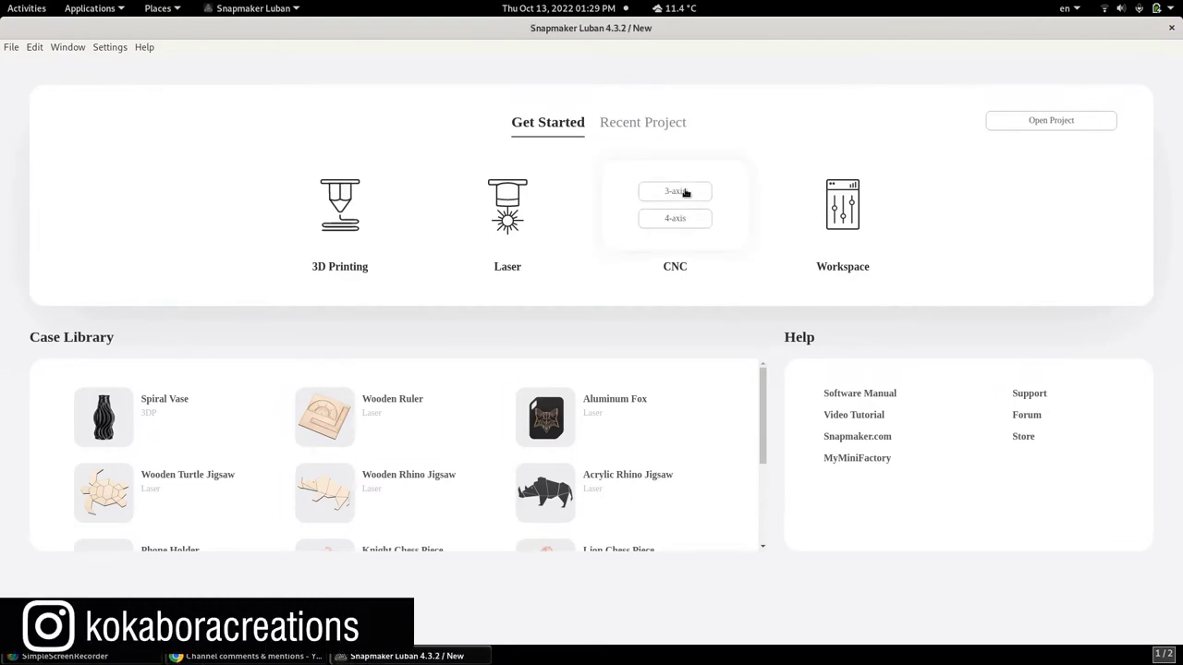
pyautogui.click(676, 191)
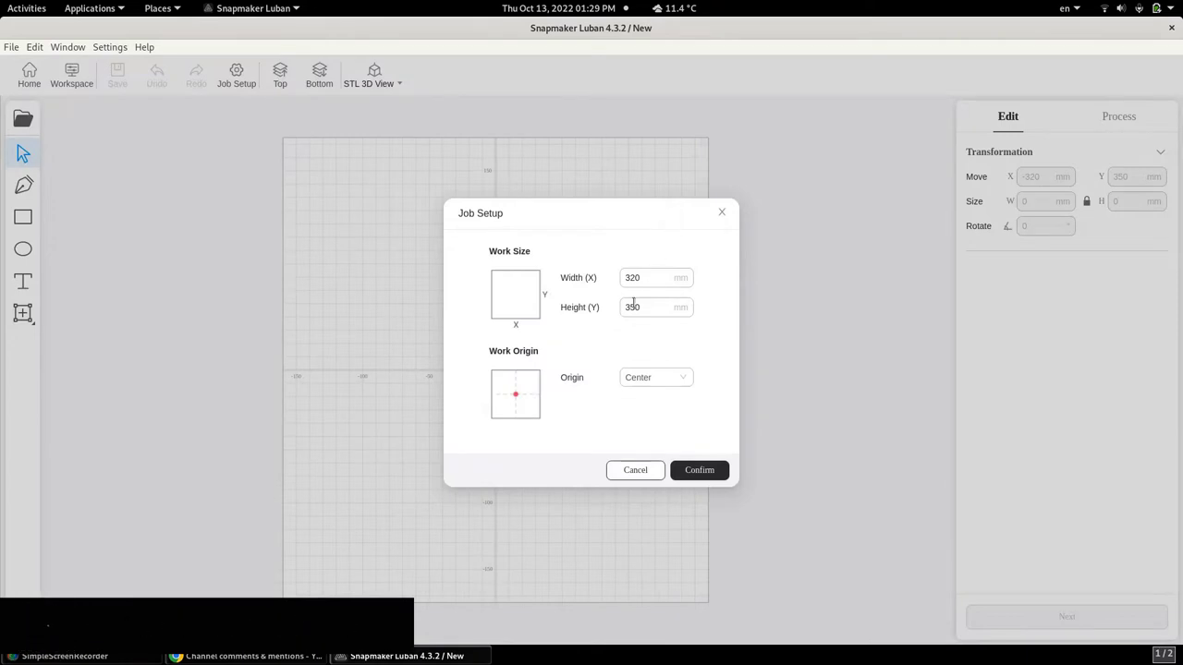
pyautogui.click(665, 378)
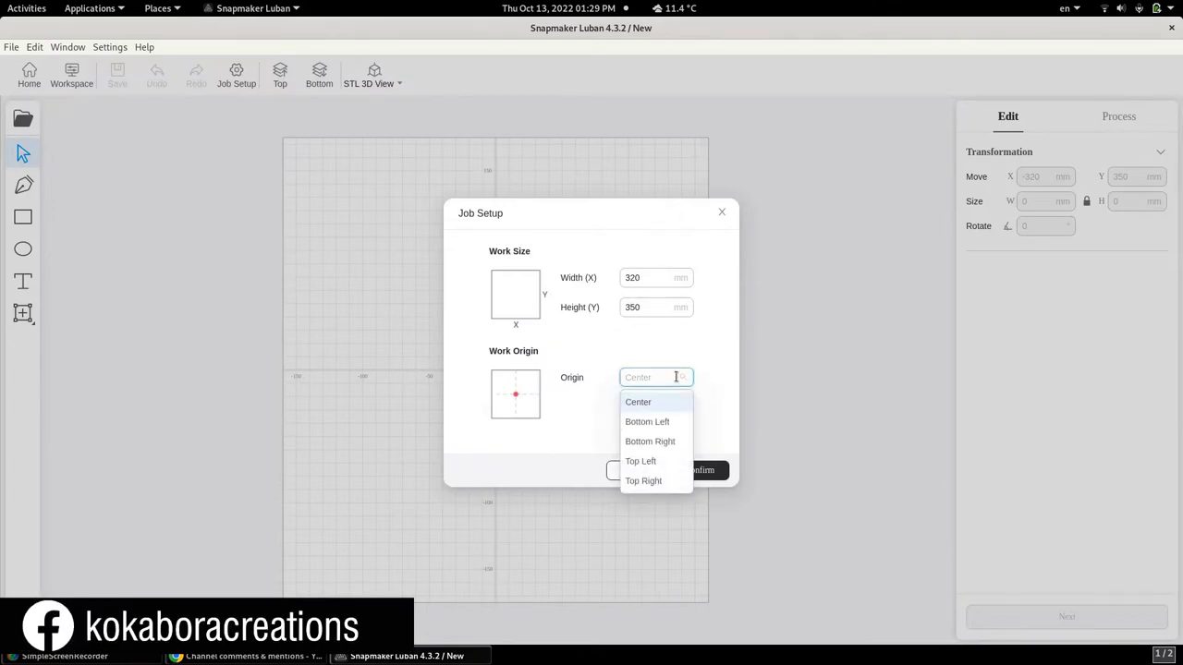
pyautogui.click(659, 423)
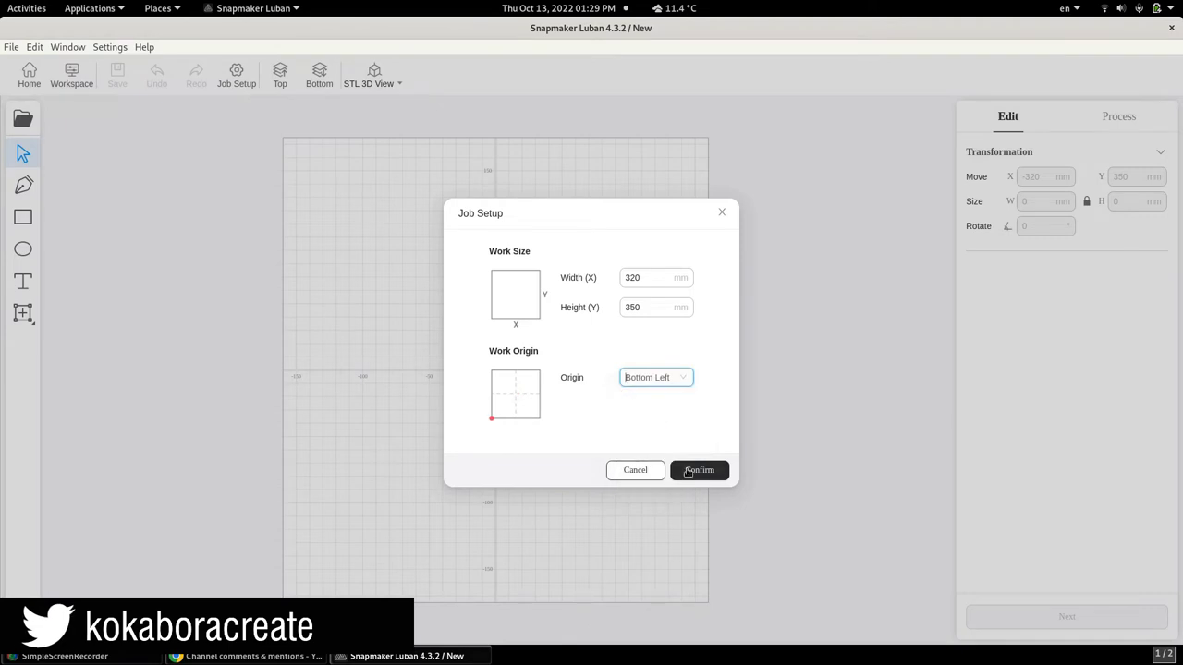
pyautogui.click(686, 472)
# - Draw a rectangle near the work area's left edge and set its size to 20 mm wide by 20 mm high
pyautogui.click(23, 218)
pyautogui.moveTo(308, 376); pyautogui.dragTo(345, 417)
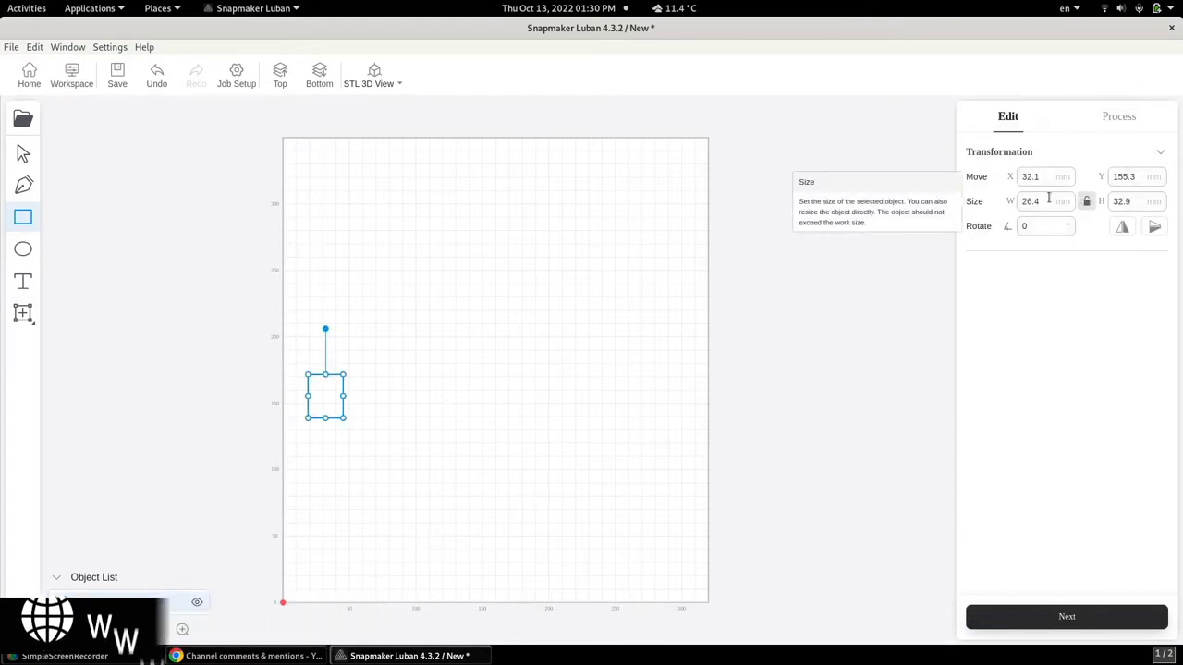
pyautogui.moveTo(1044, 201); pyautogui.dragTo(965, 200)
pyautogui.write('20')
pyautogui.press('Return')
pyautogui.press('Tab')
pyautogui.write('20')
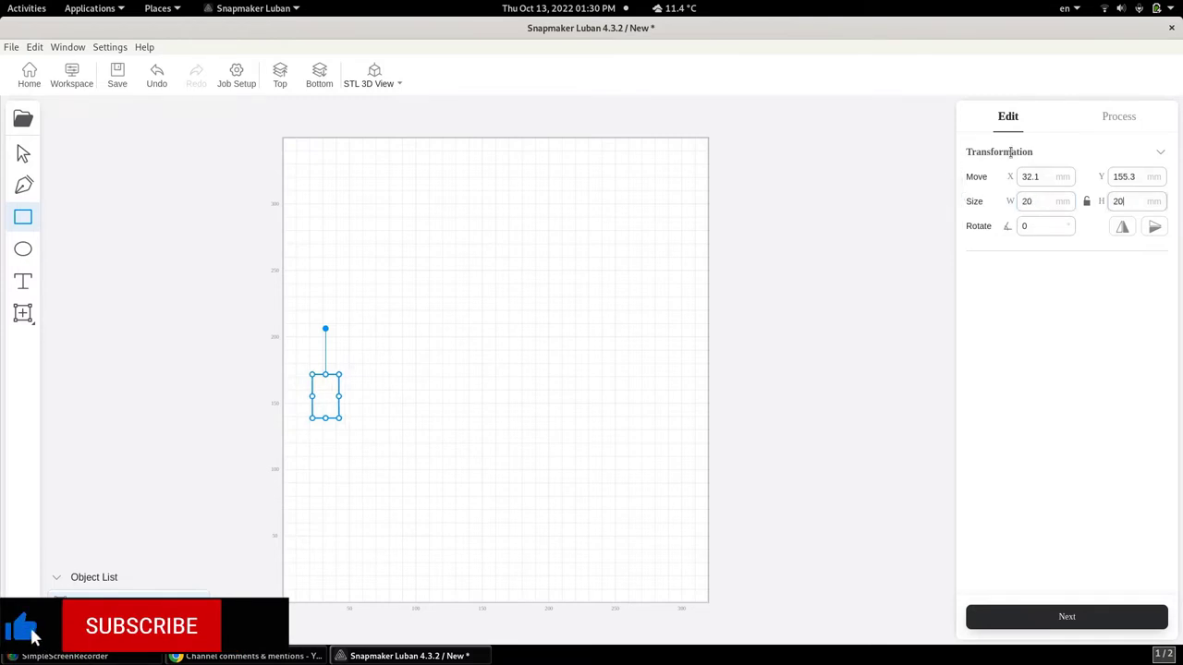
# - Try to position the 20 mm square at X 0, Y 0
pyautogui.moveTo(1048, 176); pyautogui.dragTo(1008, 180)
pyautogui.write('0')
pyautogui.press('Tab')
pyautogui.write('0')
pyautogui.press('Tab')
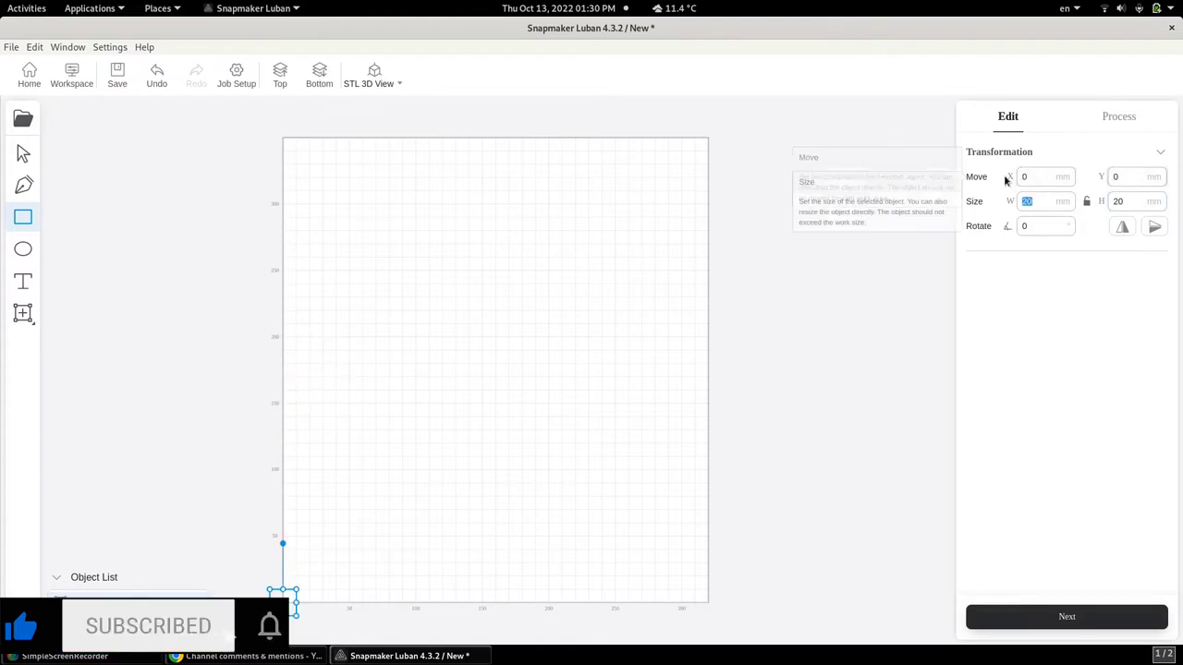
# - Set the 20 mm square's position to X 10 mm, Y 10 mm so its corner sits on the origin
pyautogui.click(1009, 177)
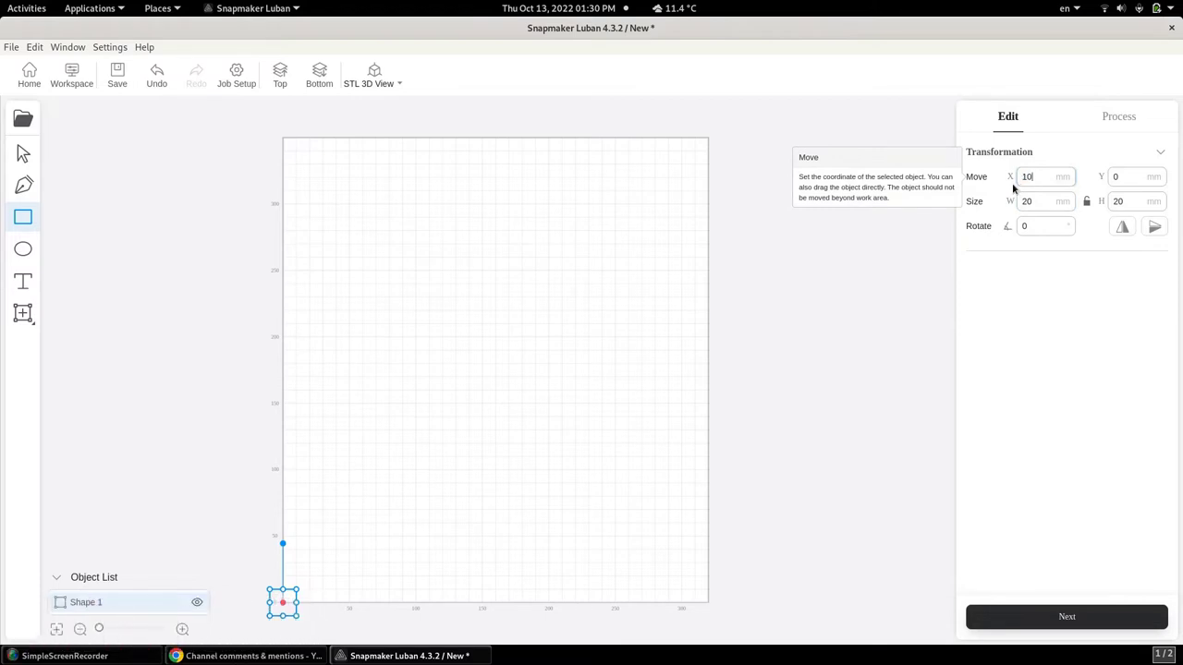
pyautogui.press('Tab')
pyautogui.write('10')
pyautogui.press('Tab')
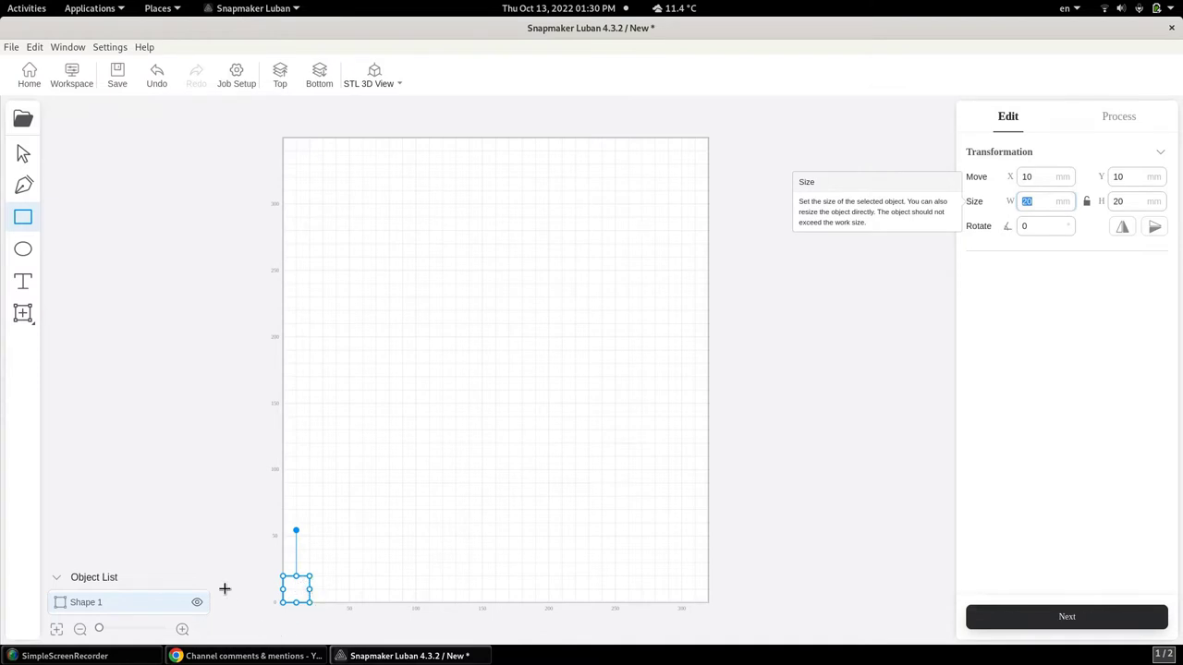
pyautogui.press('Escape')
# - Draw a second rectangle about 31 mm by 26 mm above the 20 mm square and select it
pyautogui.moveTo(311, 355); pyautogui.dragTo(368, 396)
pyautogui.click(24, 218)
pyautogui.moveTo(296, 375); pyautogui.dragTo(337, 410)
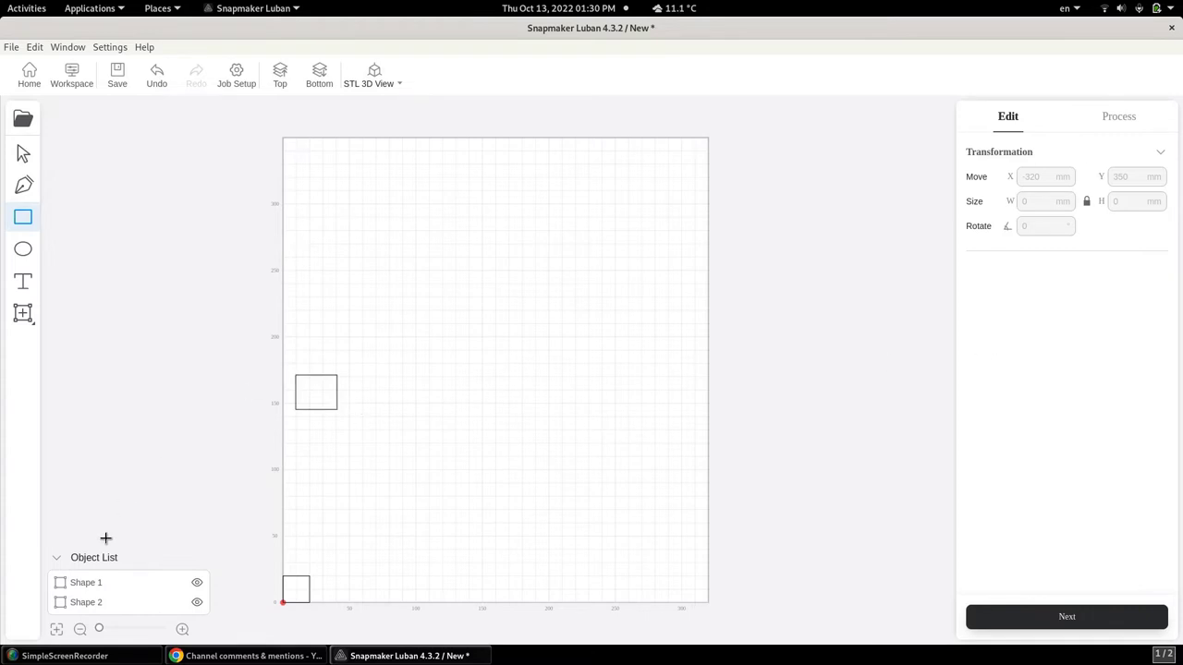
pyautogui.click(96, 602)
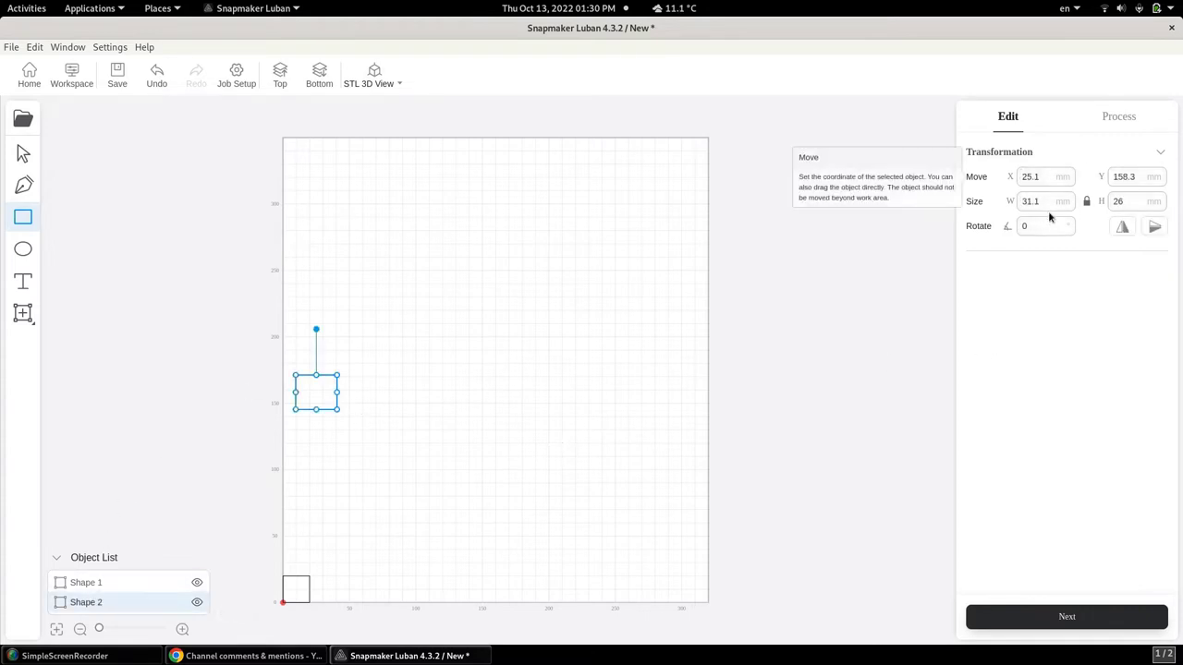
# - Unlock the second rectangle's aspect ratio and set its size to 40 mm by 40 mm
pyautogui.moveTo(1045, 201); pyautogui.dragTo(986, 195)
pyautogui.click(1087, 201)
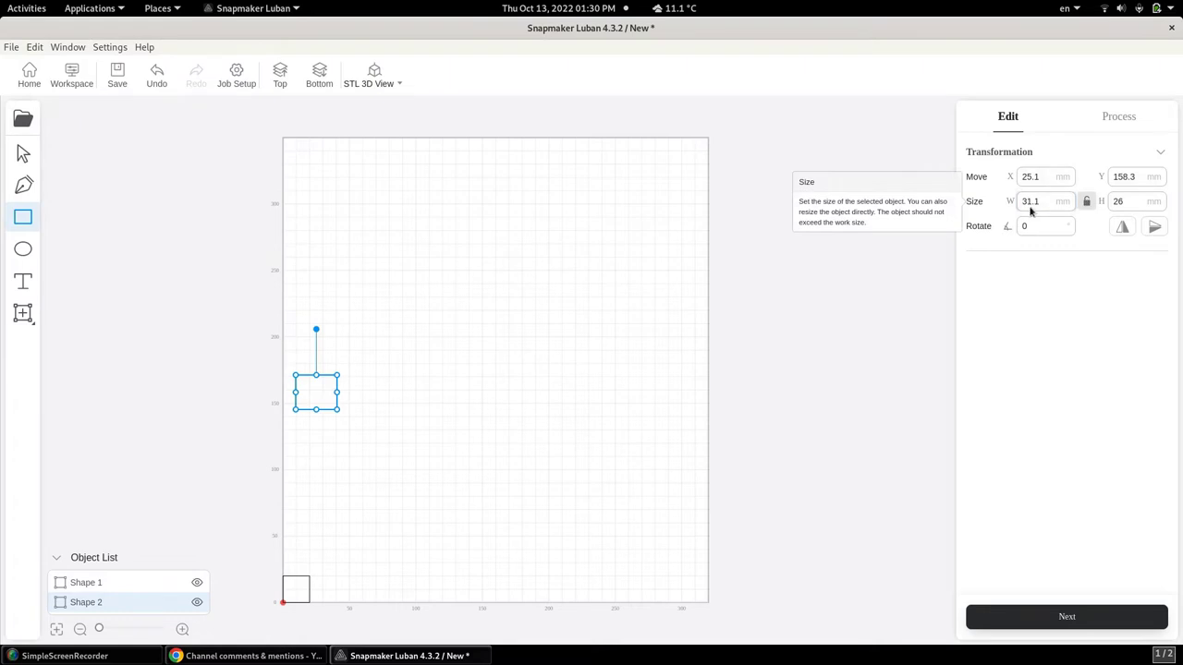
pyautogui.moveTo(1041, 200); pyautogui.dragTo(1007, 201)
pyautogui.write('40')
pyautogui.press('Return')
pyautogui.write('40')
pyautogui.press('Return')
pyautogui.click(208, 351)
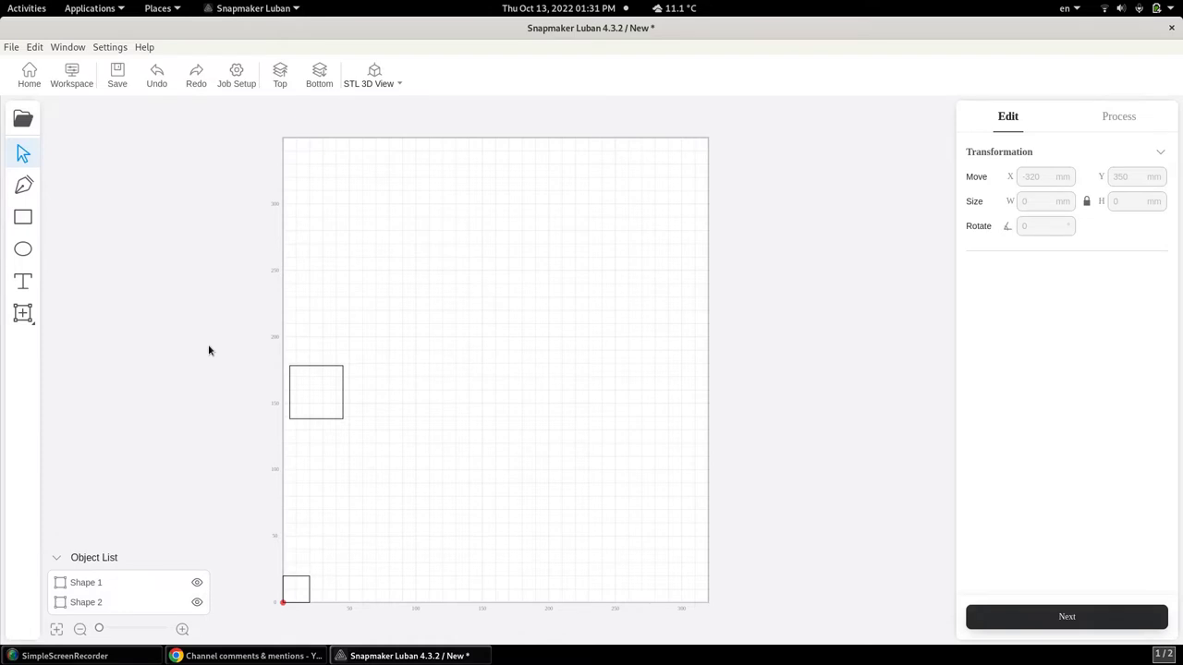
# - Move the 40 mm square to about X 34 mm, Y 34 mm, overlapping the 20 mm square's upper-right corner
pyautogui.click(322, 395)
pyautogui.moveTo(317, 396); pyautogui.dragTo(328, 562)
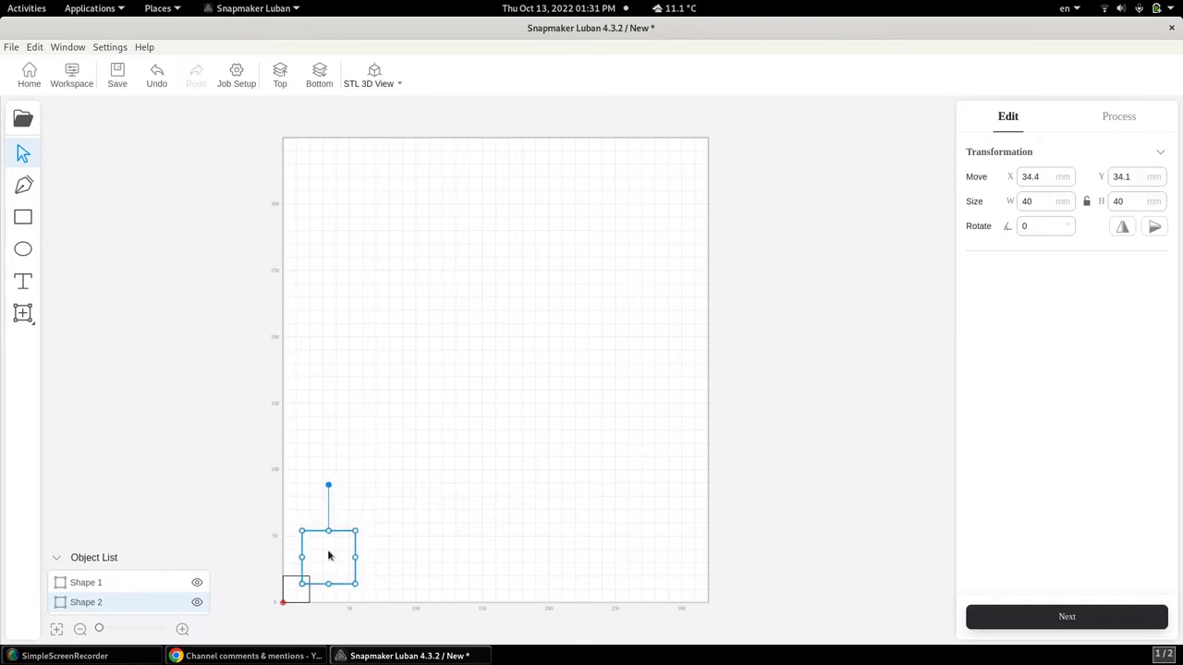
# - Draw a third rectangle about 59 mm by 39 mm above the two overlapping squares and select it
pyautogui.scroll(-4, 314, 568)
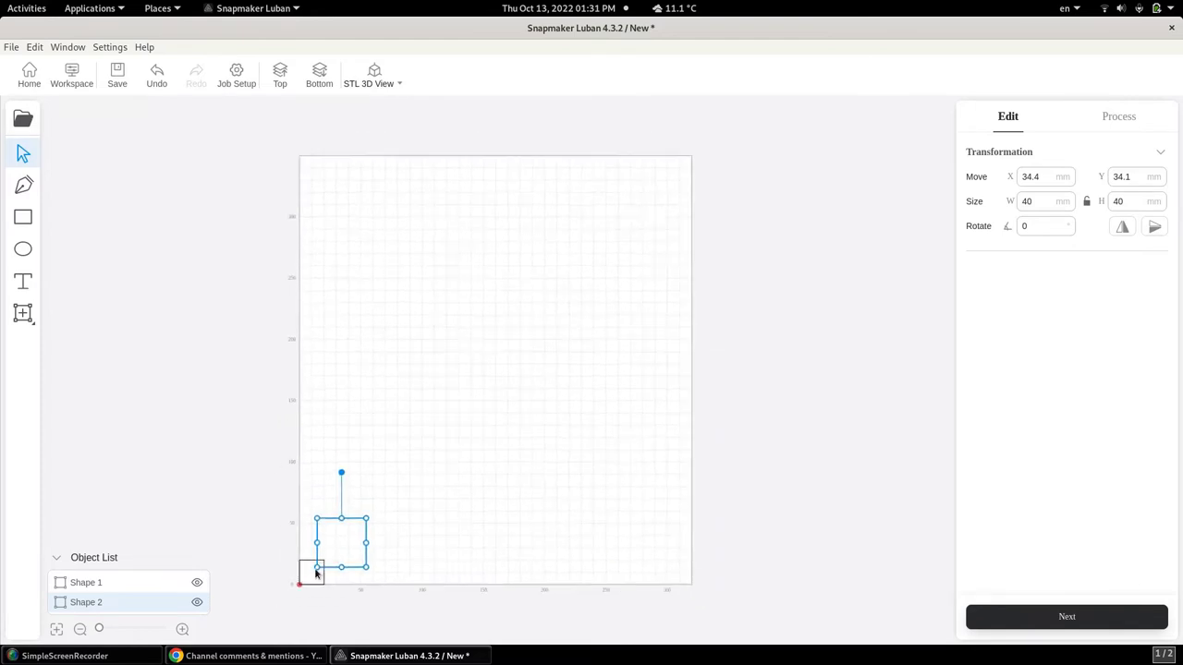
pyautogui.click(182, 629)
pyautogui.click(182, 629)
pyautogui.click(426, 537)
pyautogui.moveTo(444, 547); pyautogui.dragTo(519, 428)
pyautogui.moveTo(364, 538); pyautogui.dragTo(488, 332, button='right')
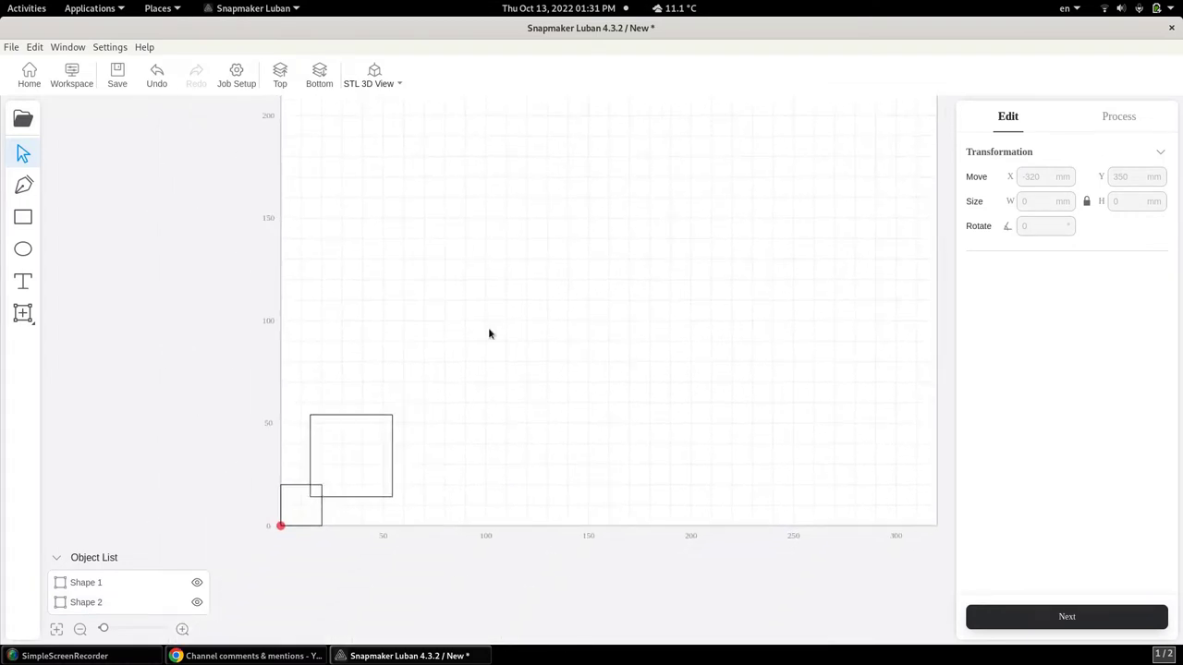
pyautogui.scroll(2, 351, 452)
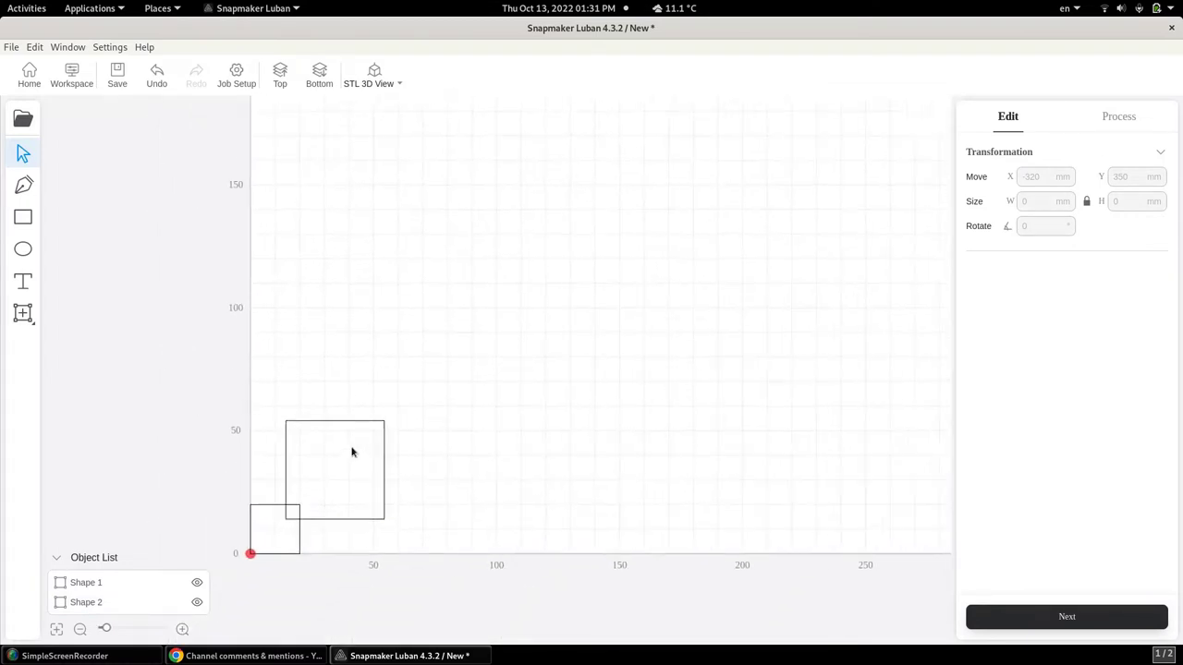
pyautogui.moveTo(296, 457); pyautogui.dragTo(351, 415, button='right')
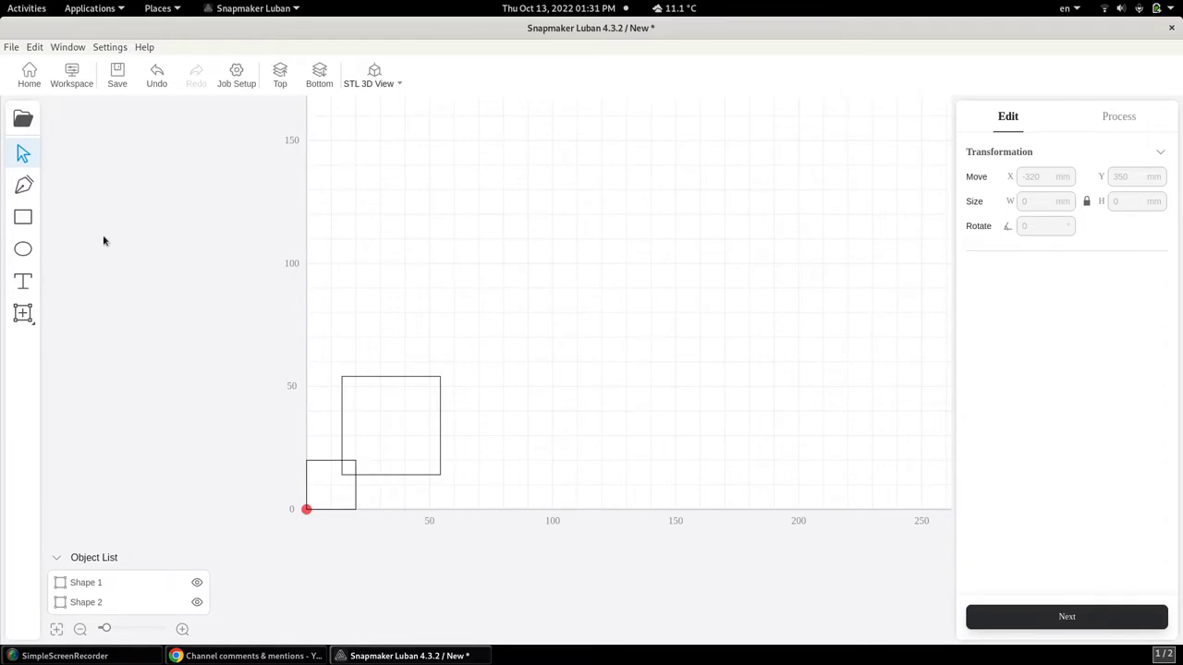
pyautogui.click(23, 218)
pyautogui.moveTo(334, 151); pyautogui.dragTo(477, 247)
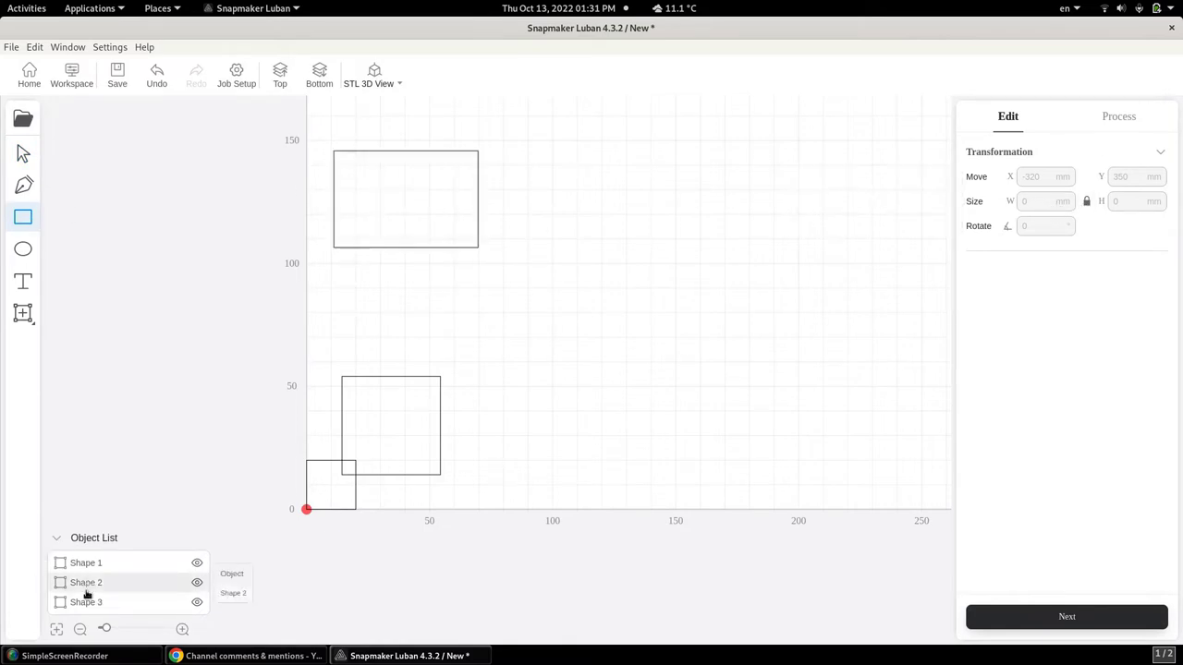
pyautogui.click(143, 601)
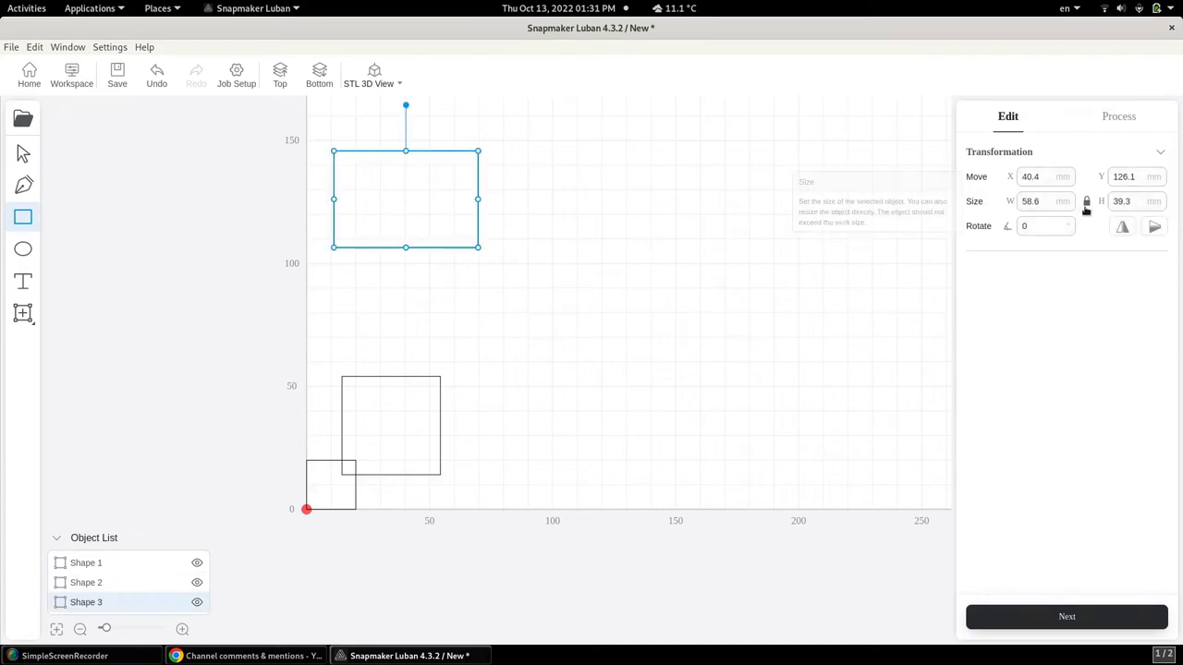
# - Set the third rectangle's size to 60 mm by 60 mm and lock its aspect ratio
pyautogui.moveTo(1041, 200); pyautogui.dragTo(1014, 202)
pyautogui.write('60')
pyautogui.press('Tab')
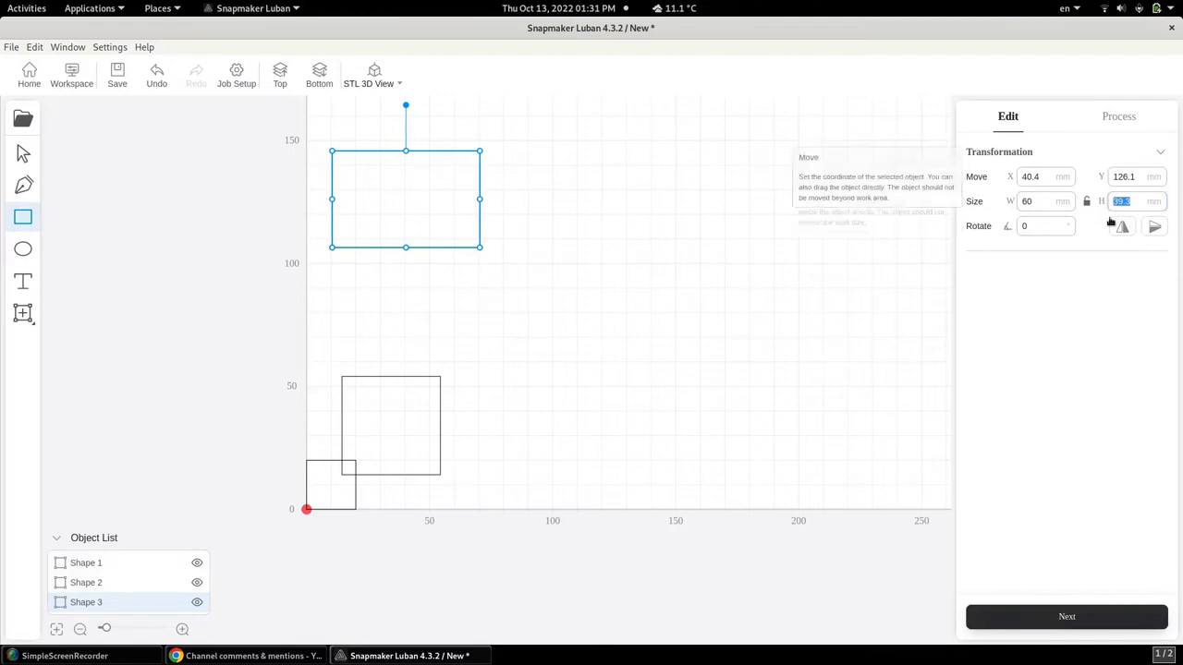
pyautogui.write('60')
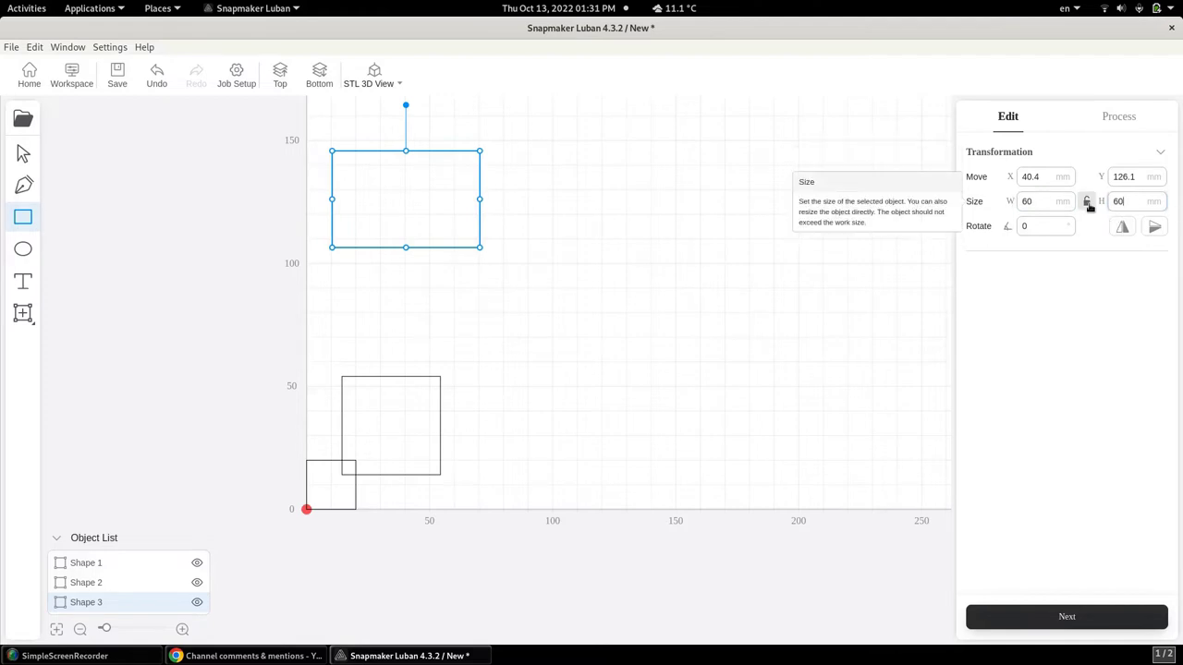
pyautogui.click(1088, 204)
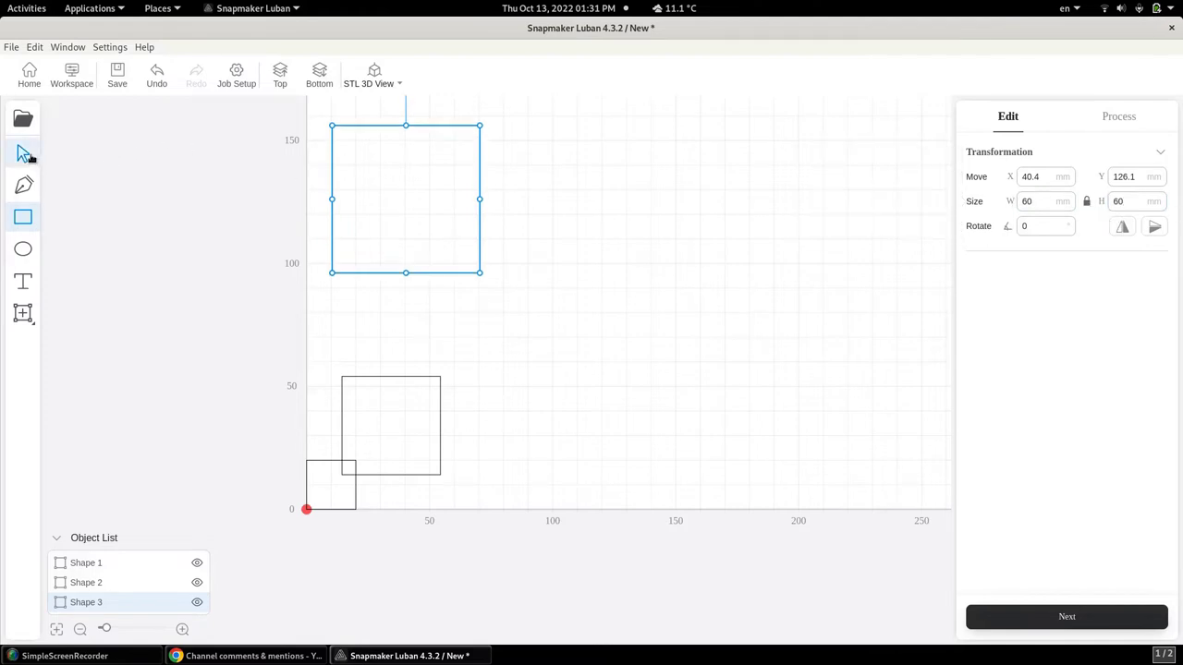
# - Move the 60 mm square to about X 72.5 mm, Y 71 mm, overlapping the 40 mm square's upper-right corner
pyautogui.click(24, 154)
pyautogui.click(409, 222)
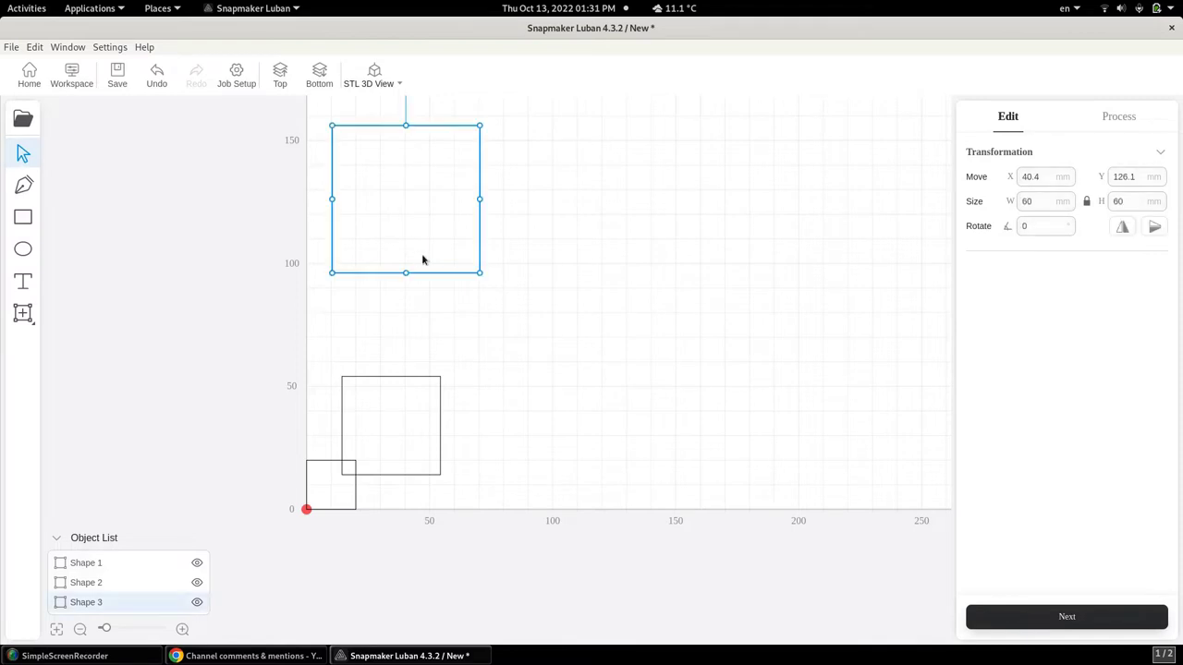
pyautogui.moveTo(420, 258); pyautogui.dragTo(502, 398)
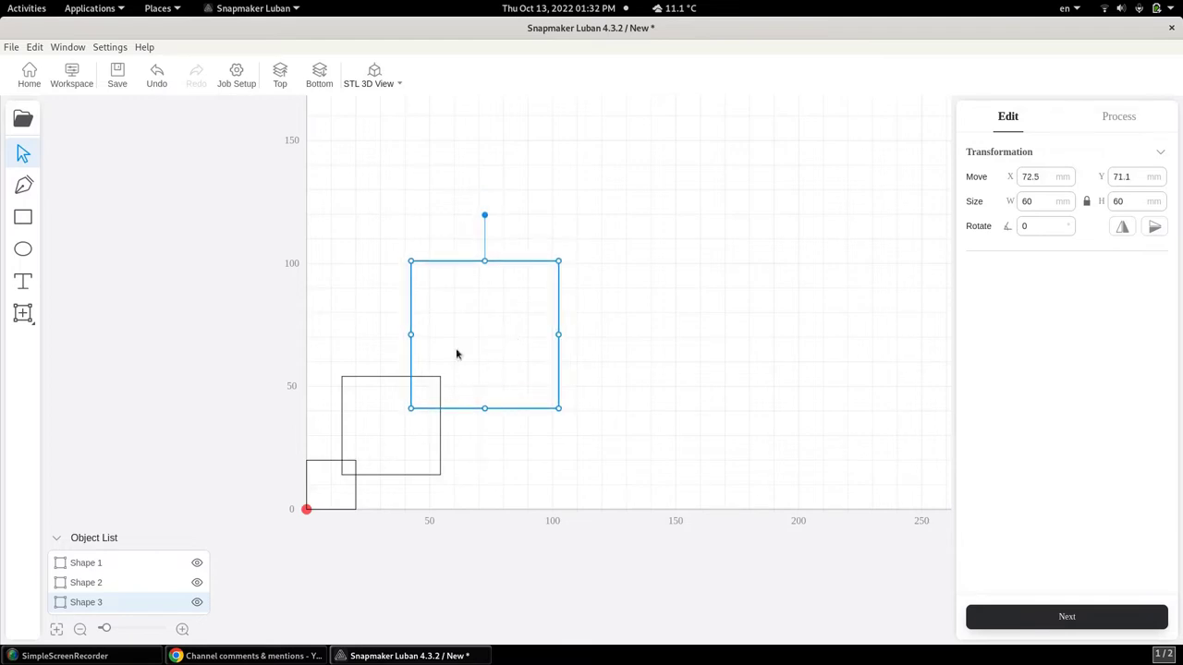
# - Start creating a toolpath for the 20 mm square at the origin
pyautogui.click(319, 466)
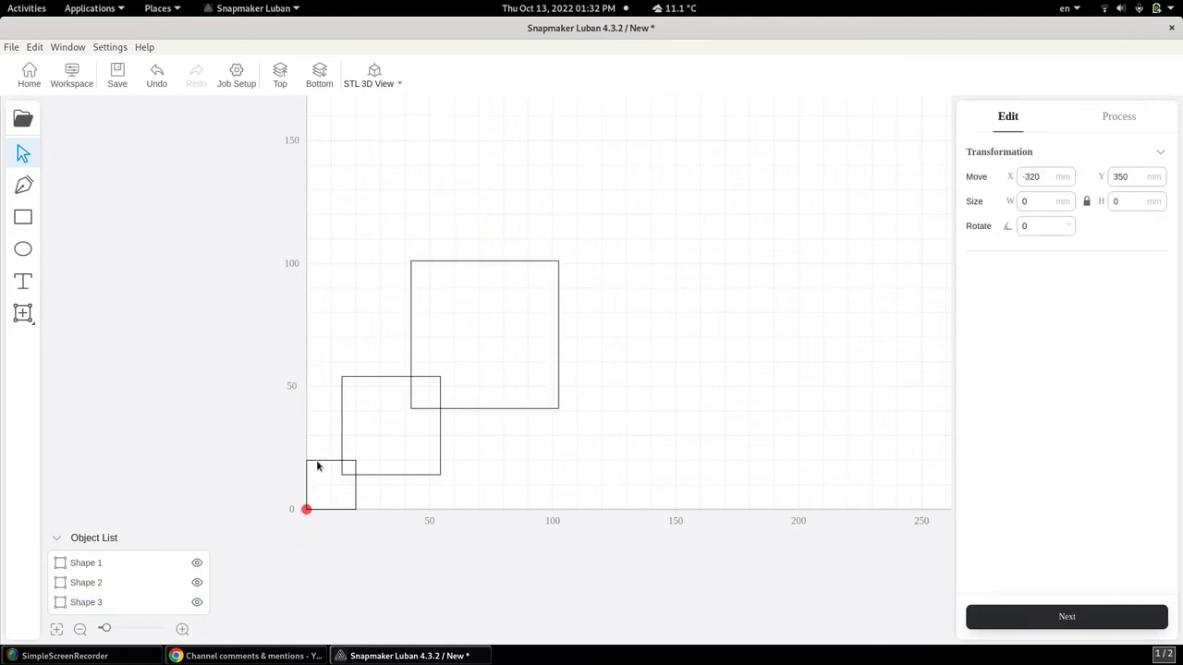
pyautogui.click(318, 467)
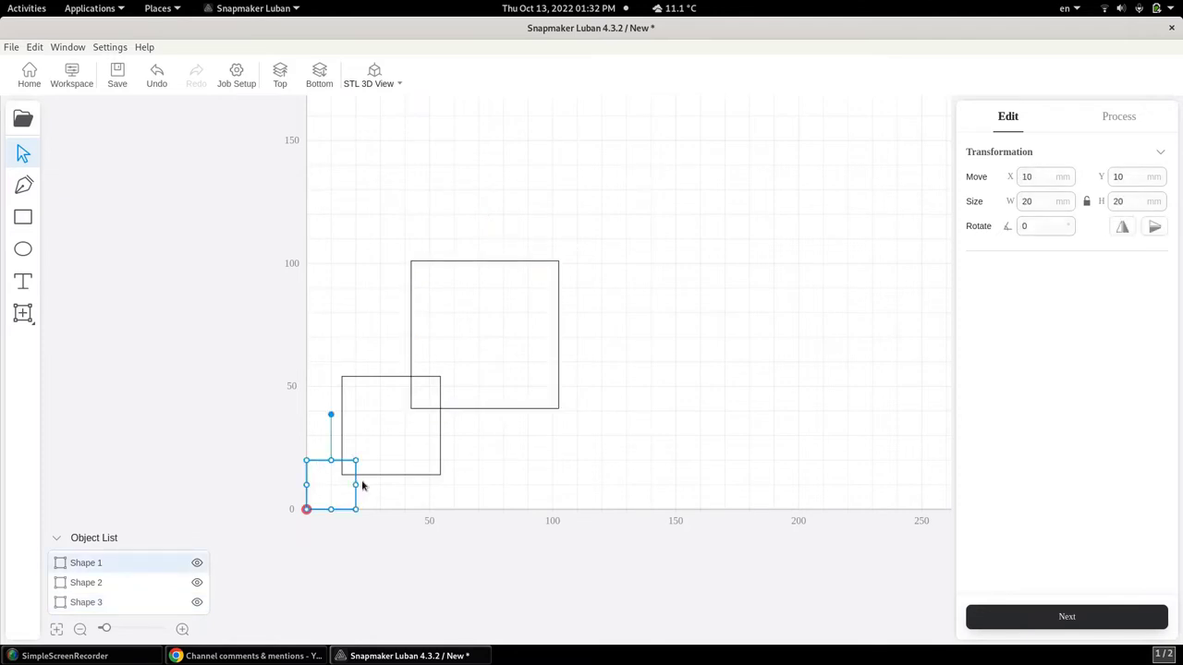
pyautogui.click(1118, 118)
pyautogui.click(1077, 321)
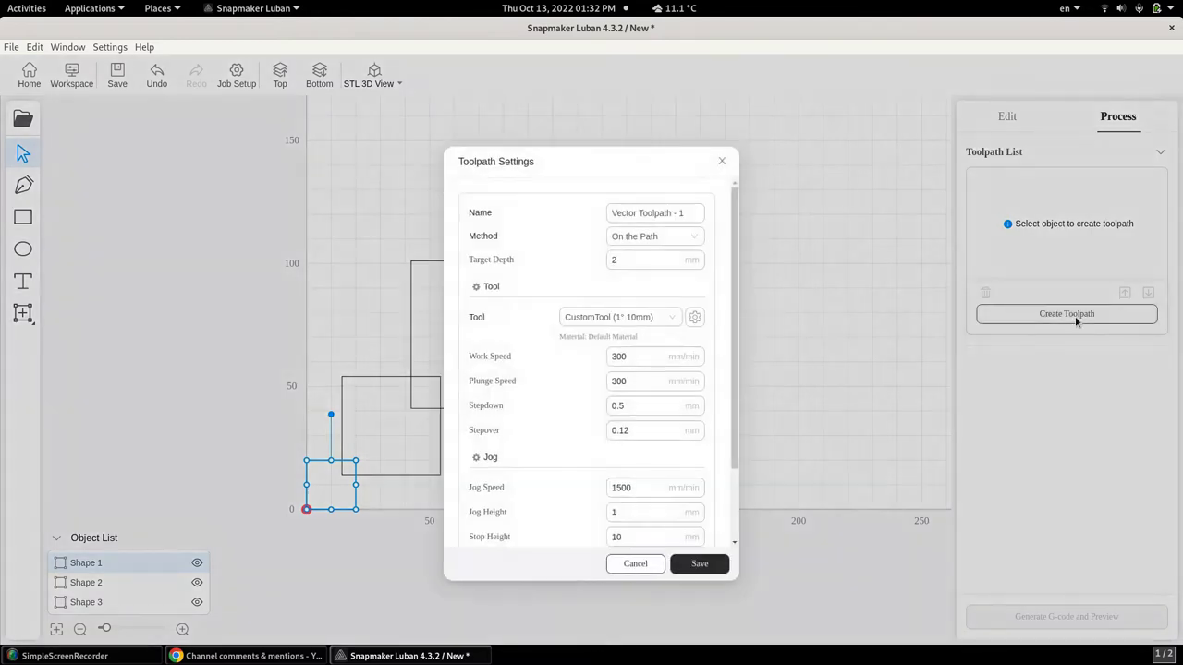
# - Name the toolpath 2cmSquare
pyautogui.click(681, 213)
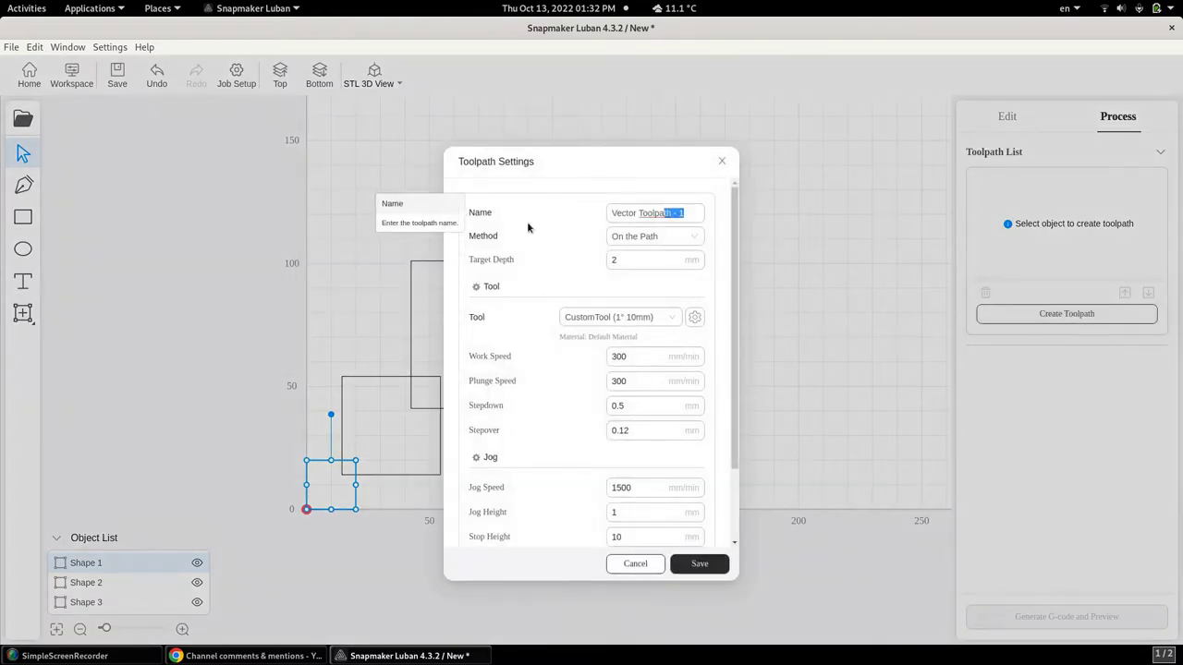
pyautogui.hotkey('shift', 'Left')
pyautogui.hotkey('shift', 'Left')
pyautogui.hotkey('shift', 'Left')
pyautogui.hotkey('shift', 'Left')
pyautogui.hotkey('shift', 'Left')
pyautogui.hotkey('shift', 'Left')
pyautogui.hotkey('shift', 'Left')
pyautogui.hotkey('shift', 'Left')
pyautogui.hotkey('shift', 'Left')
pyautogui.hotkey('shift', 'Left')
pyautogui.hotkey('shift', 'Left')
pyautogui.hotkey('shift', 'Left')
pyautogui.hotkey('shift', 'Left')
pyautogui.hotkey('shift', 'Left')
pyautogui.hotkey('shift', 'Left')
pyautogui.hotkey('shift', 'Left')
pyautogui.hotkey('shift', 'Left')
pyautogui.hotkey('shift', 'Left')
pyautogui.hotkey('shift', 'Left')
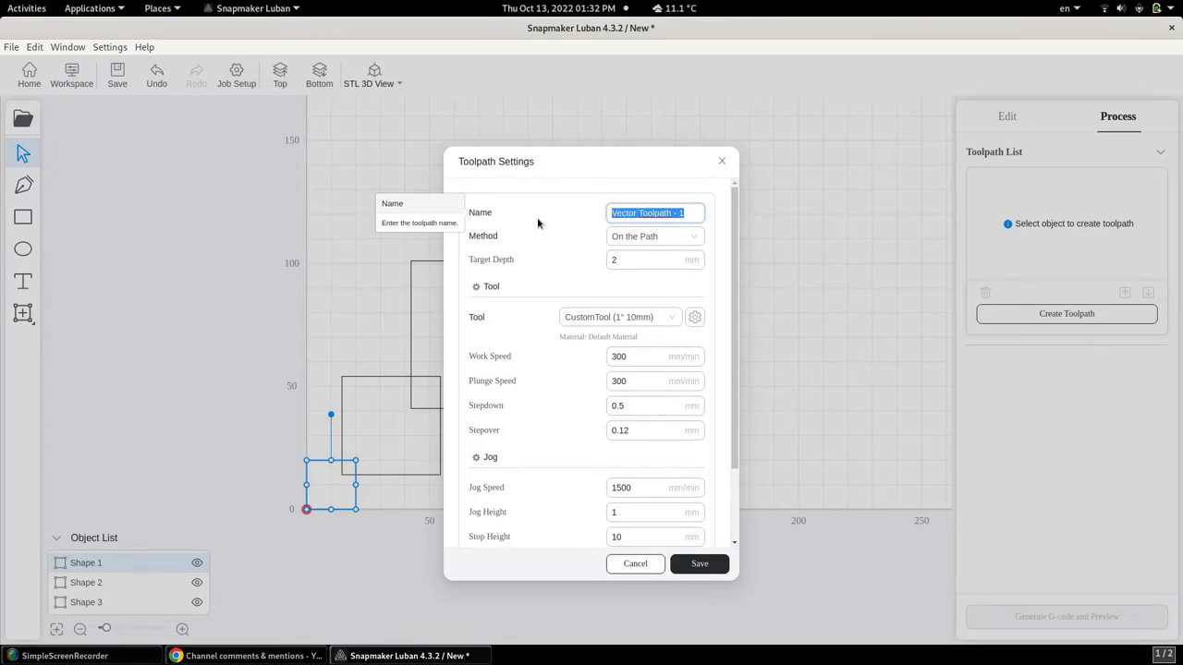
pyautogui.write('2cmSquare')
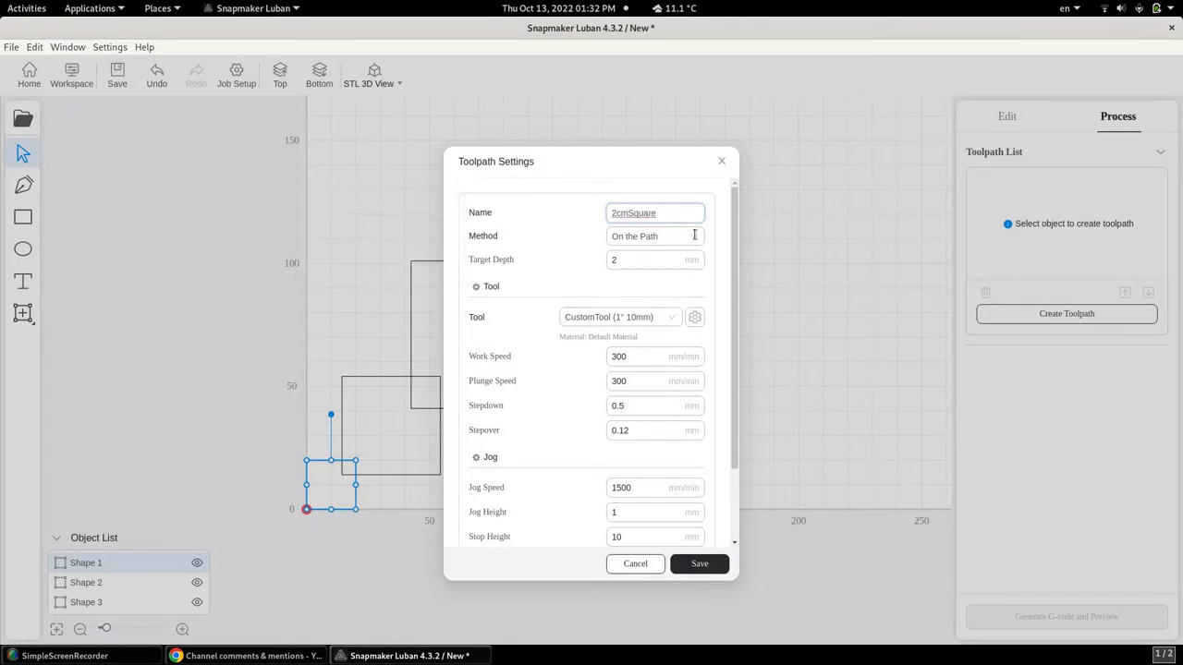
# - Set the 2cmSquare toolpath's method to Fill and its target depth to 1 mm
pyautogui.click(689, 241)
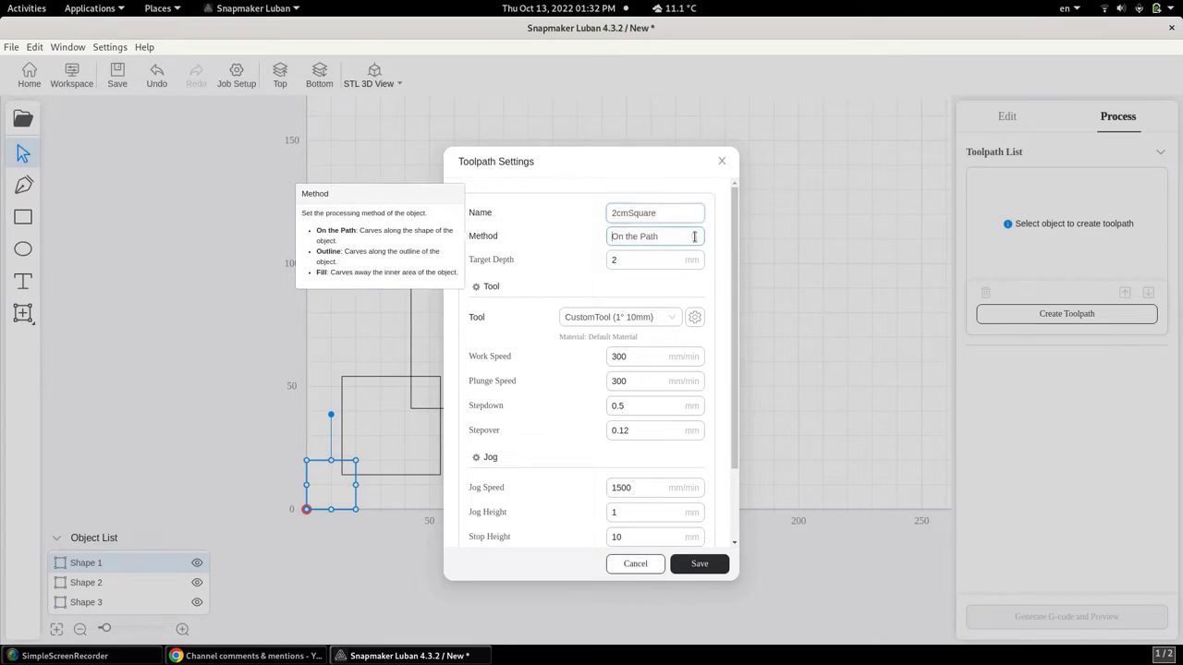
pyautogui.click(618, 299)
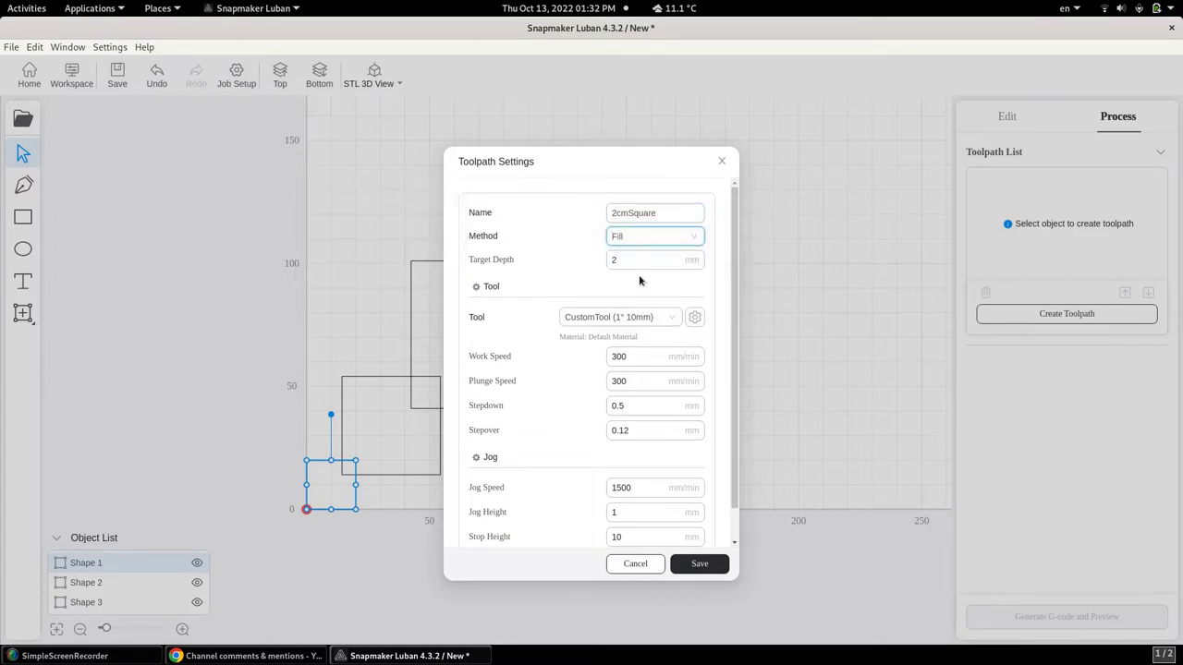
pyautogui.click(631, 262)
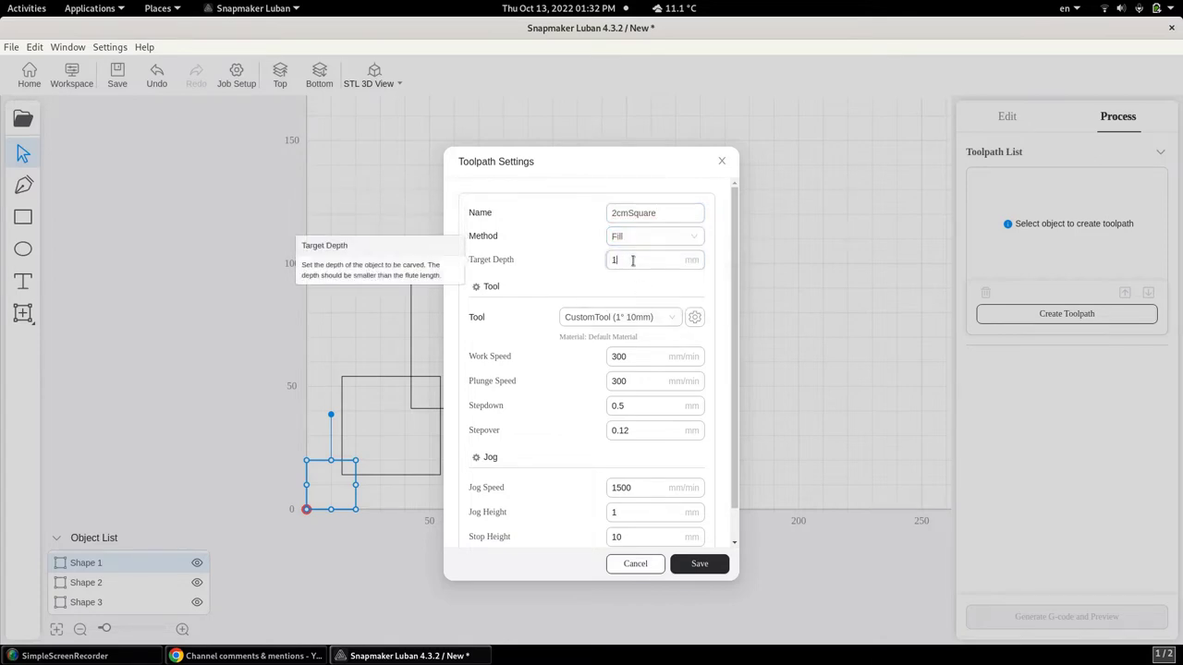
# - Assign the Flat End Mill 3.175 tool to the 2cmSquare toolpath and save it
pyautogui.click(669, 316)
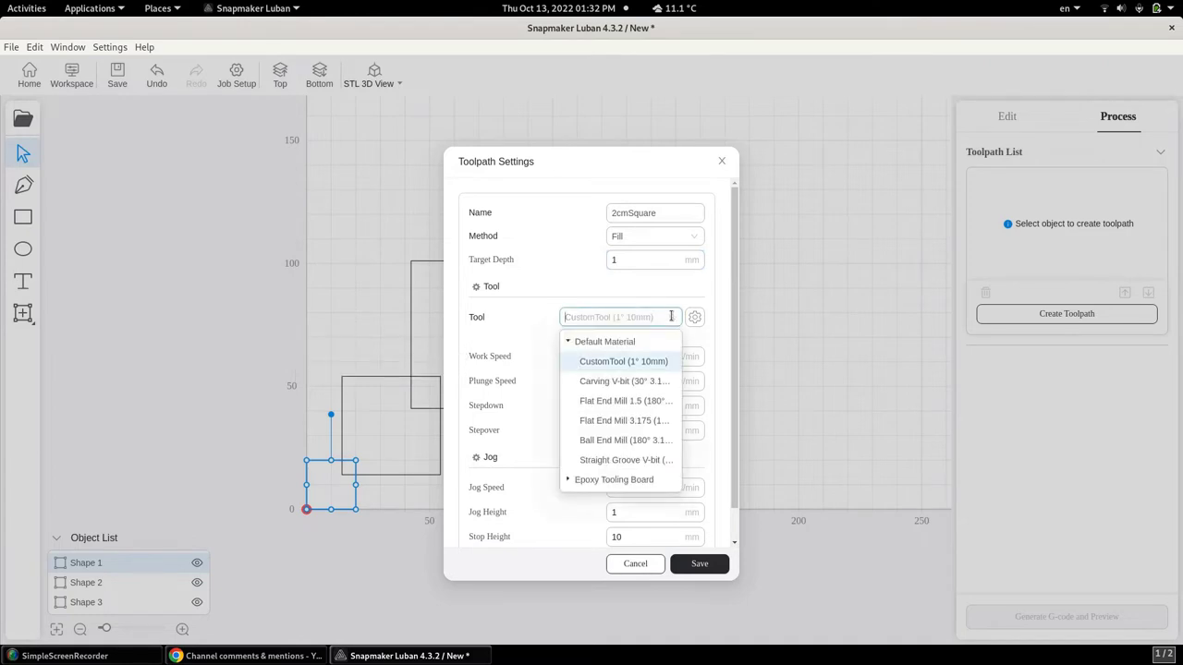
pyautogui.click(625, 421)
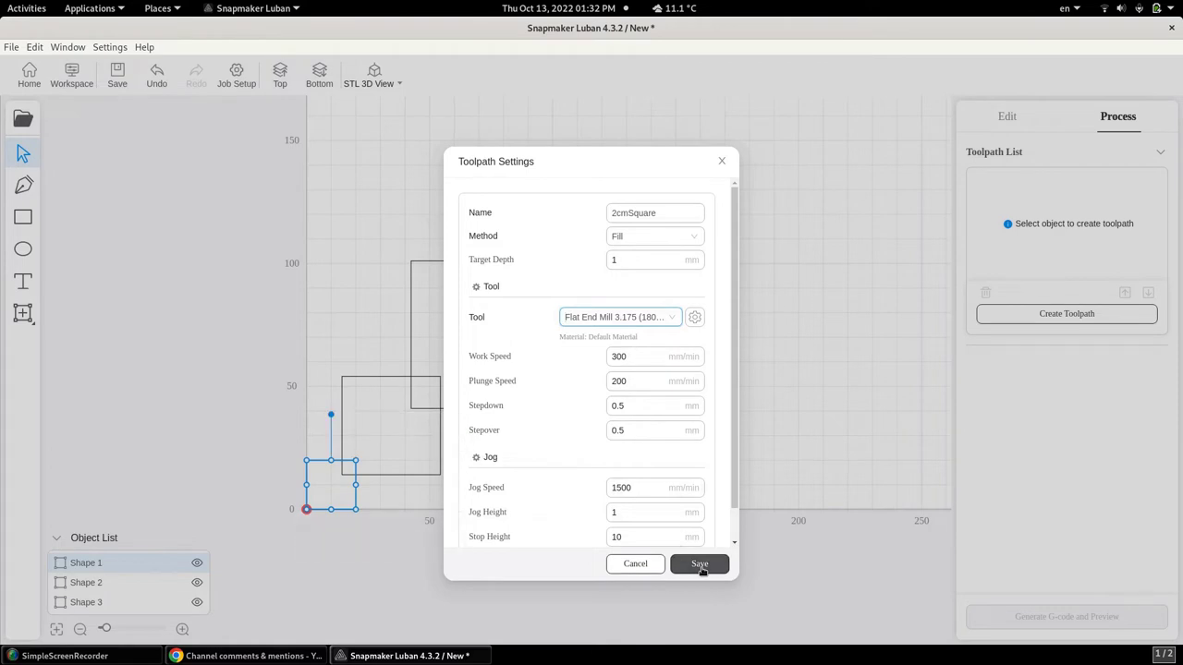
pyautogui.click(700, 566)
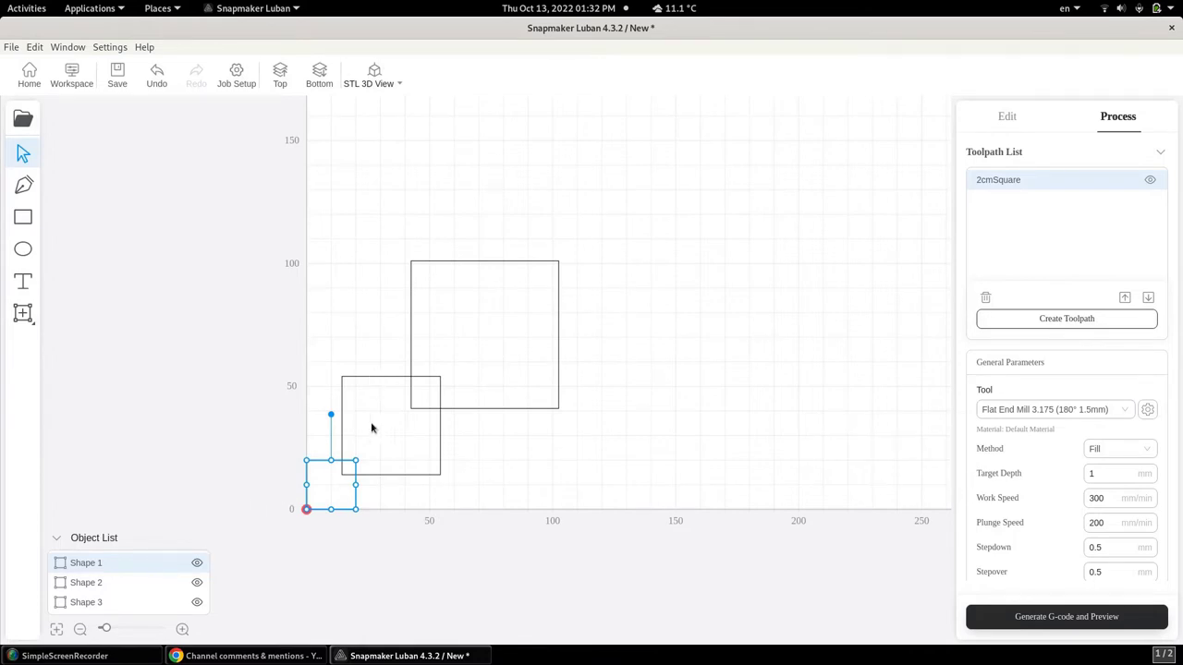
# - Start a toolpath for the 40 mm square and name it 4cmSquare
pyautogui.click(98, 584)
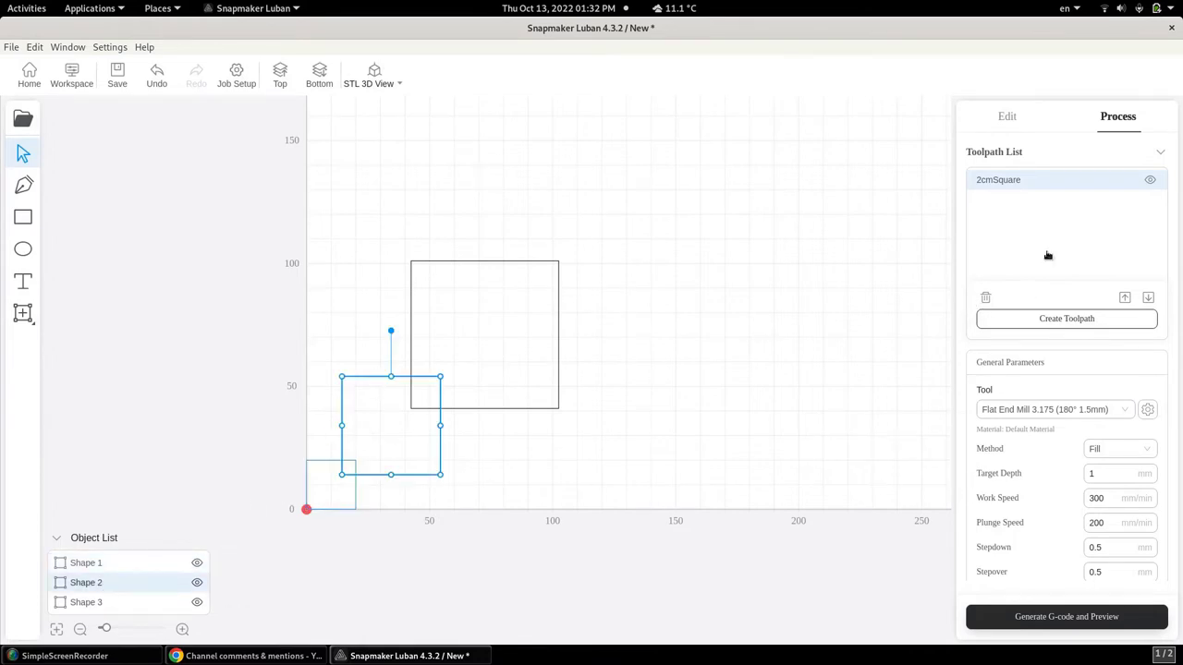
pyautogui.click(1067, 321)
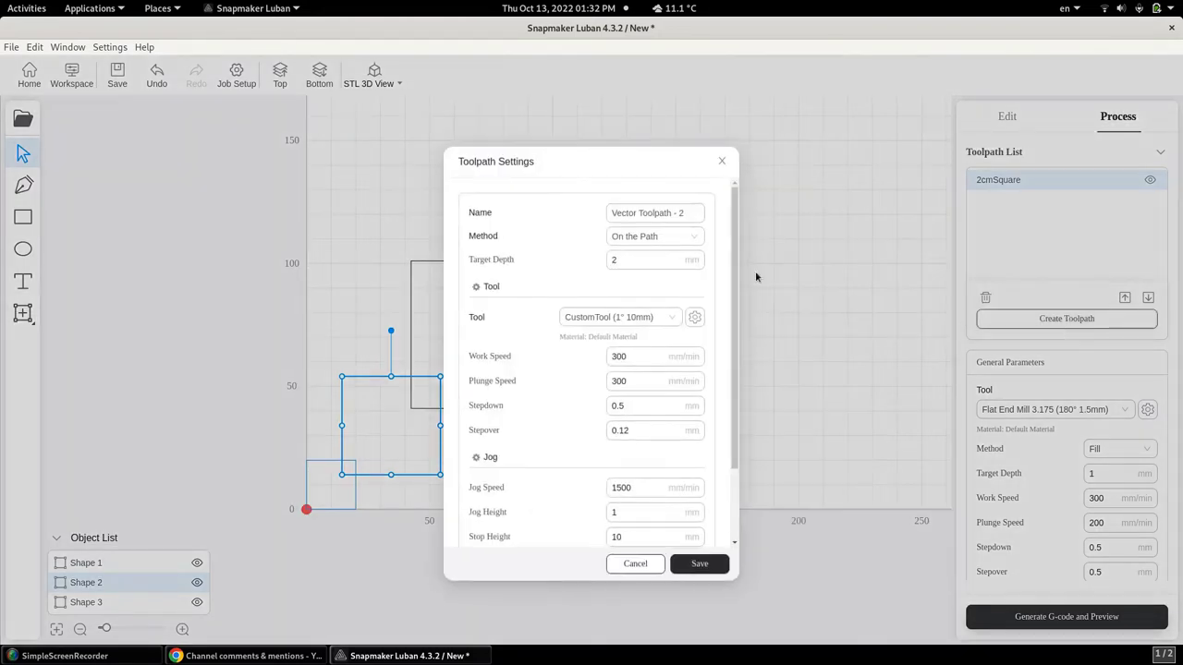
pyautogui.tripleClick(612, 213)
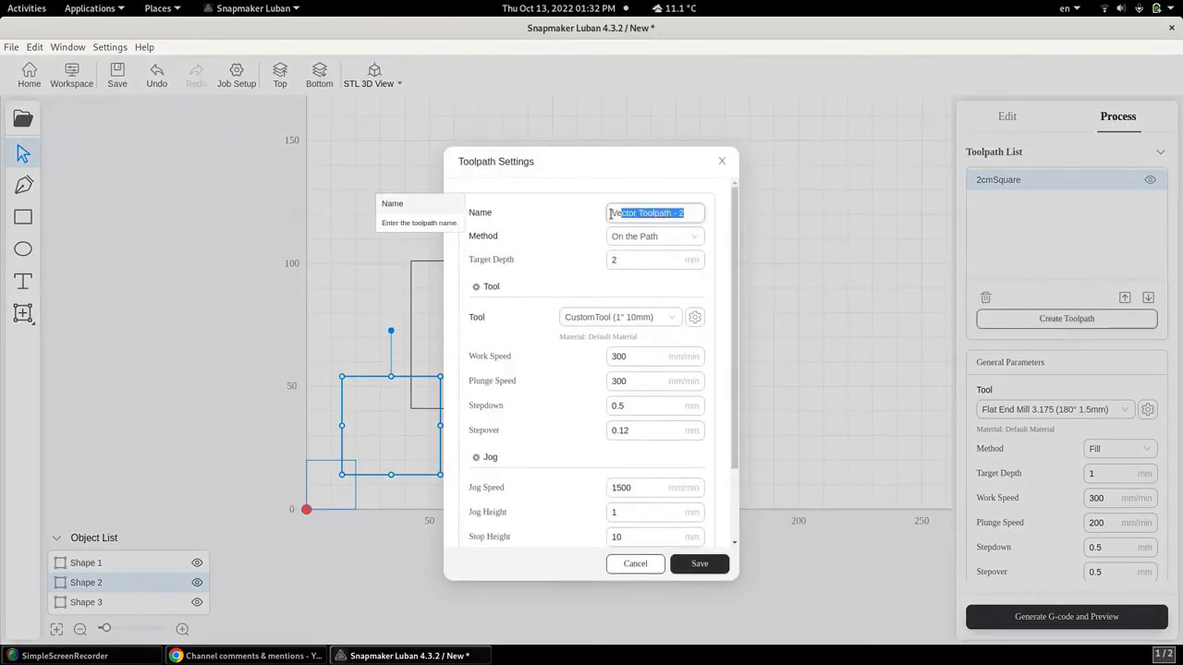
pyautogui.press('BackSpace')
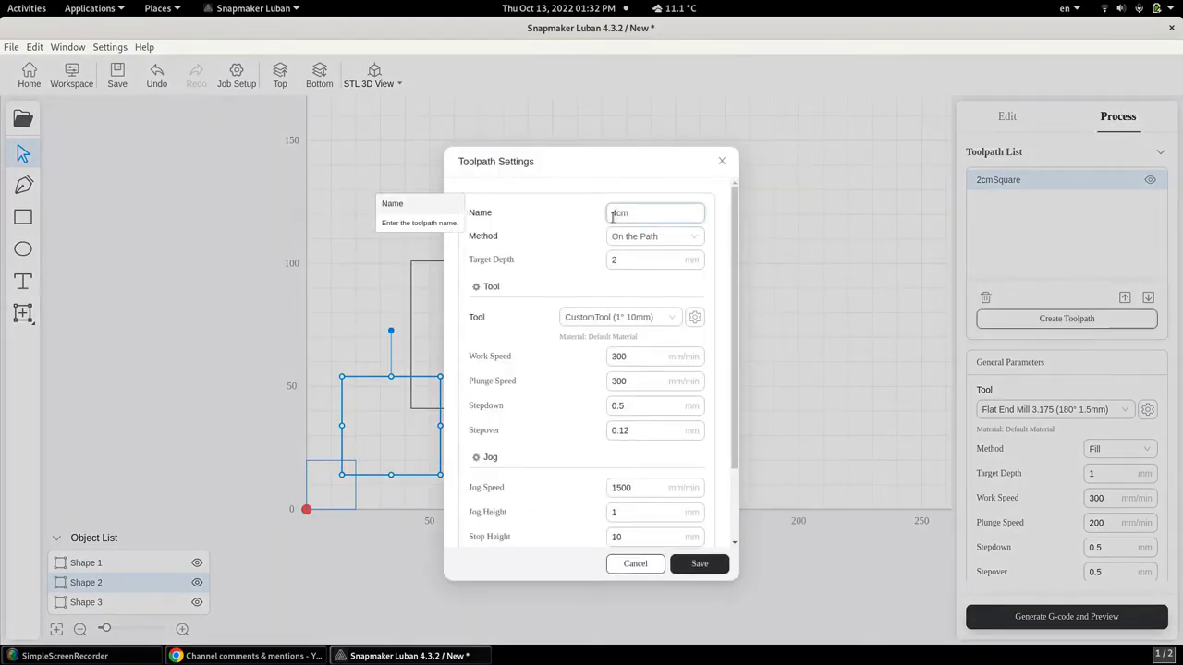
pyautogui.write('4cmSquare')
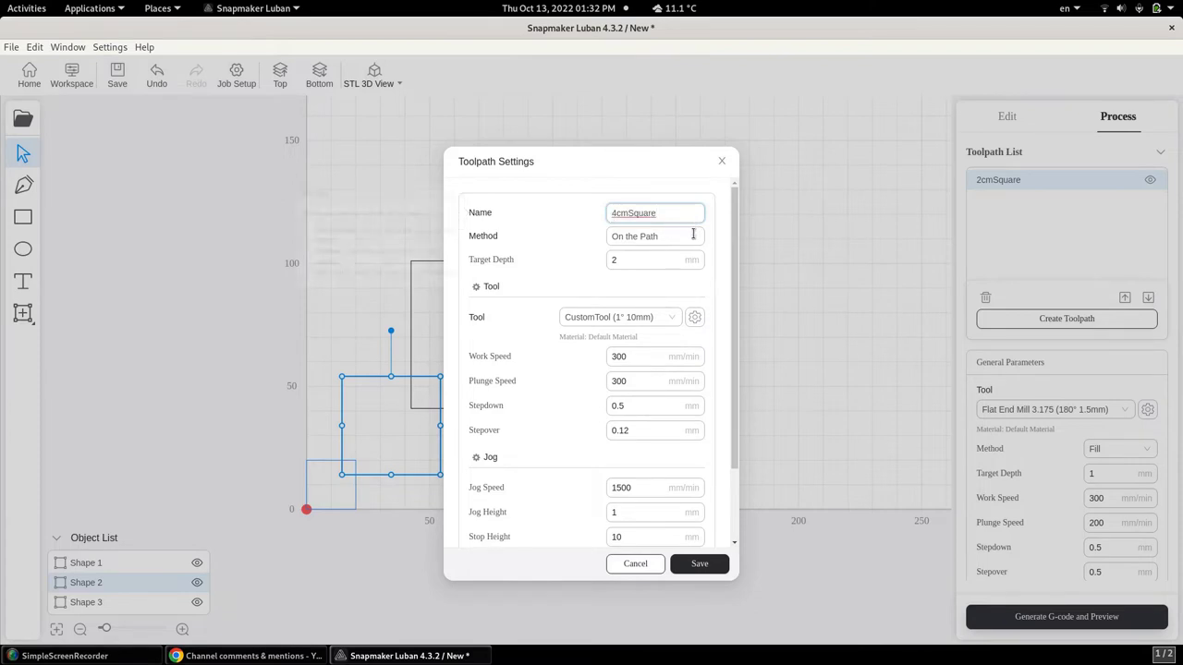
# - Set the 4cmSquare toolpath's method to Fill with the Flat End Mill 3.175 tool, and save it
pyautogui.click(654, 236)
pyautogui.click(619, 302)
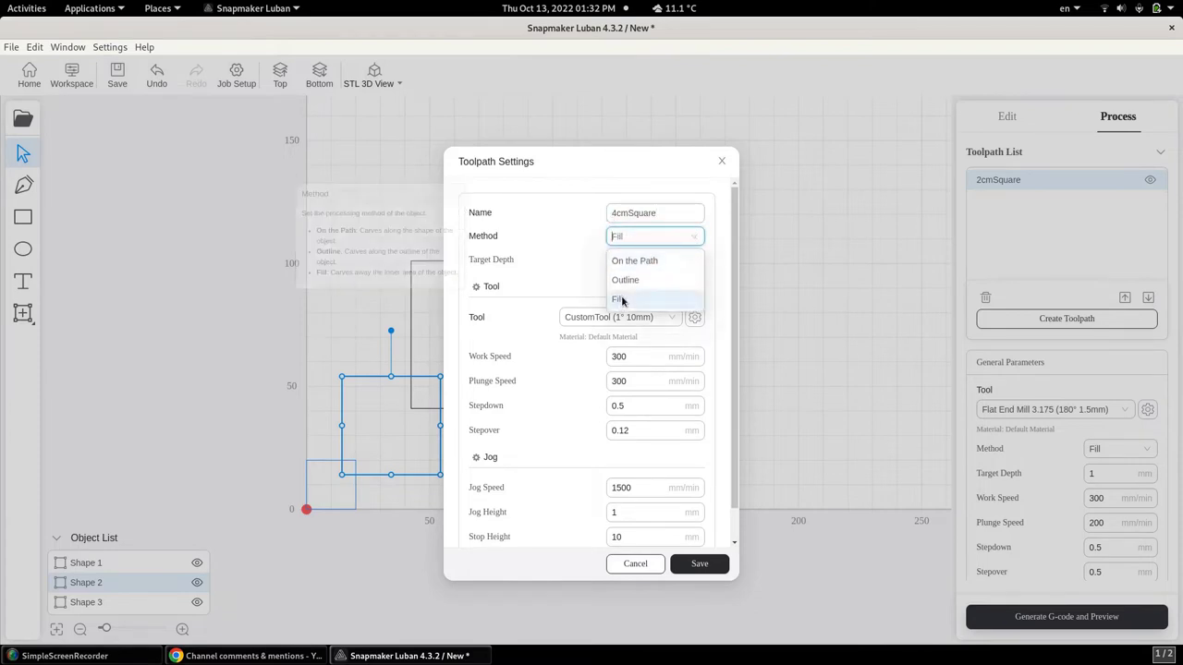
pyautogui.click(672, 318)
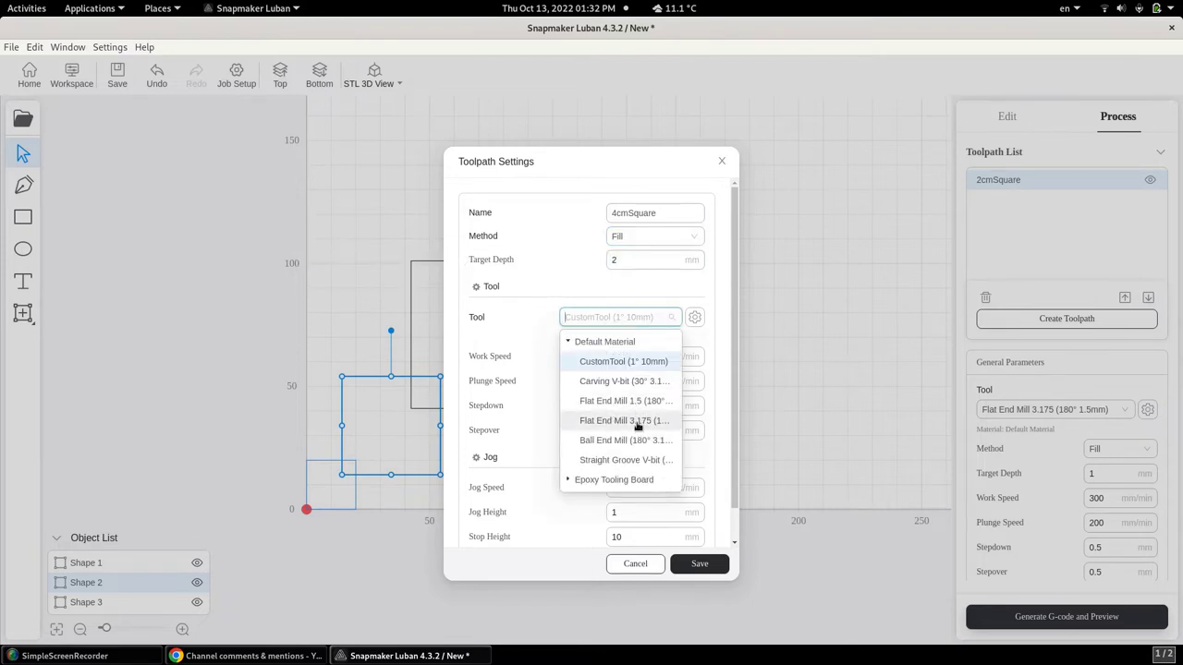
pyautogui.click(636, 423)
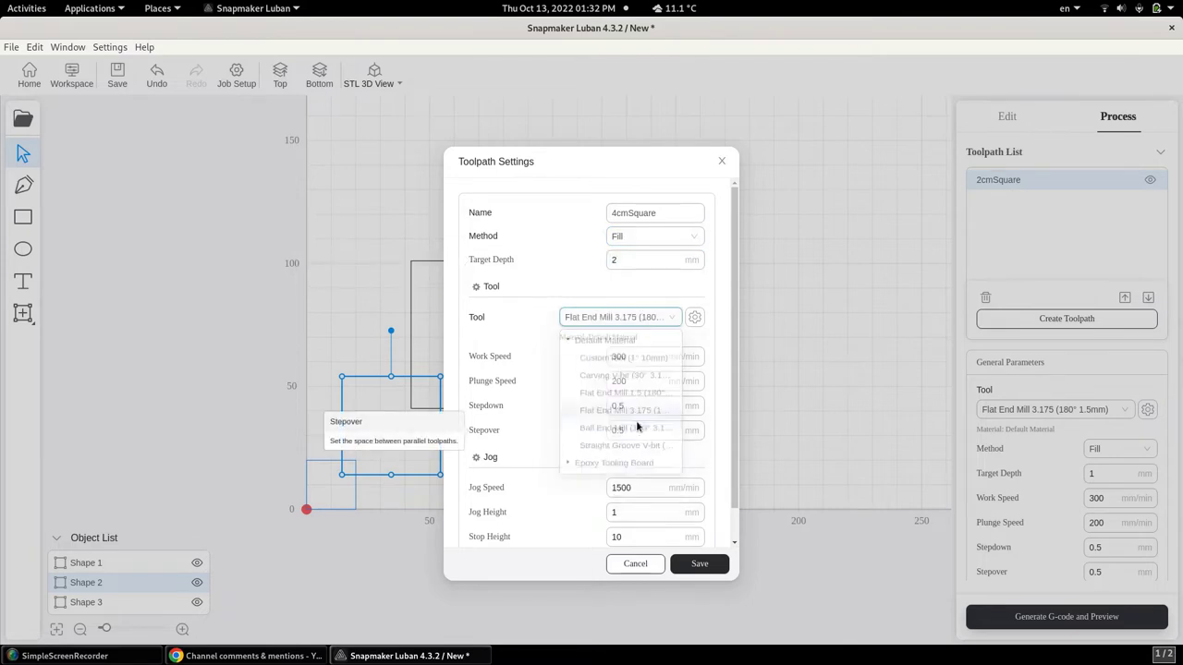
pyautogui.click(702, 564)
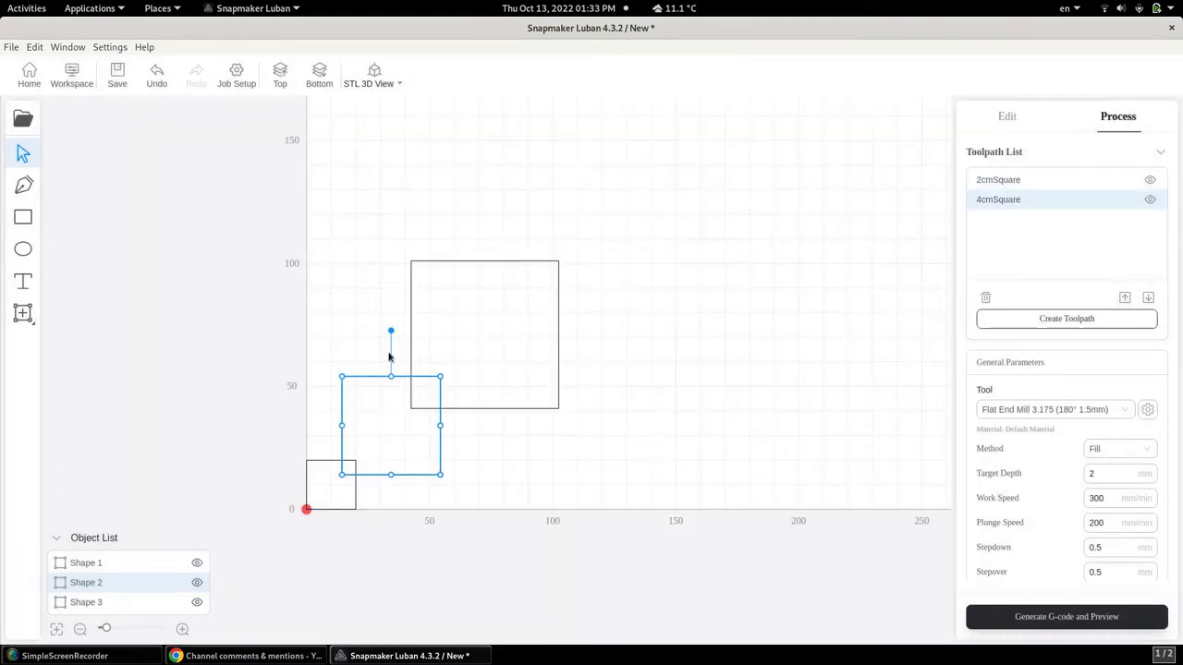
# - Start a toolpath for the 60 mm square and name it 6mmSquare
pyautogui.click(92, 603)
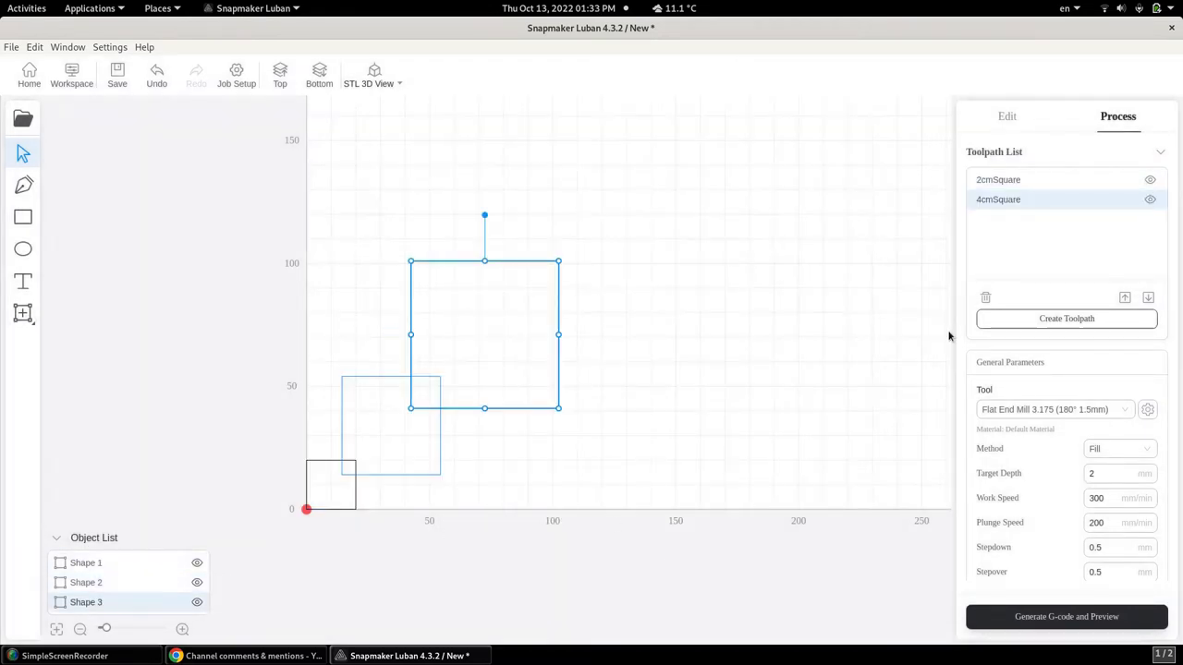
pyautogui.click(1036, 319)
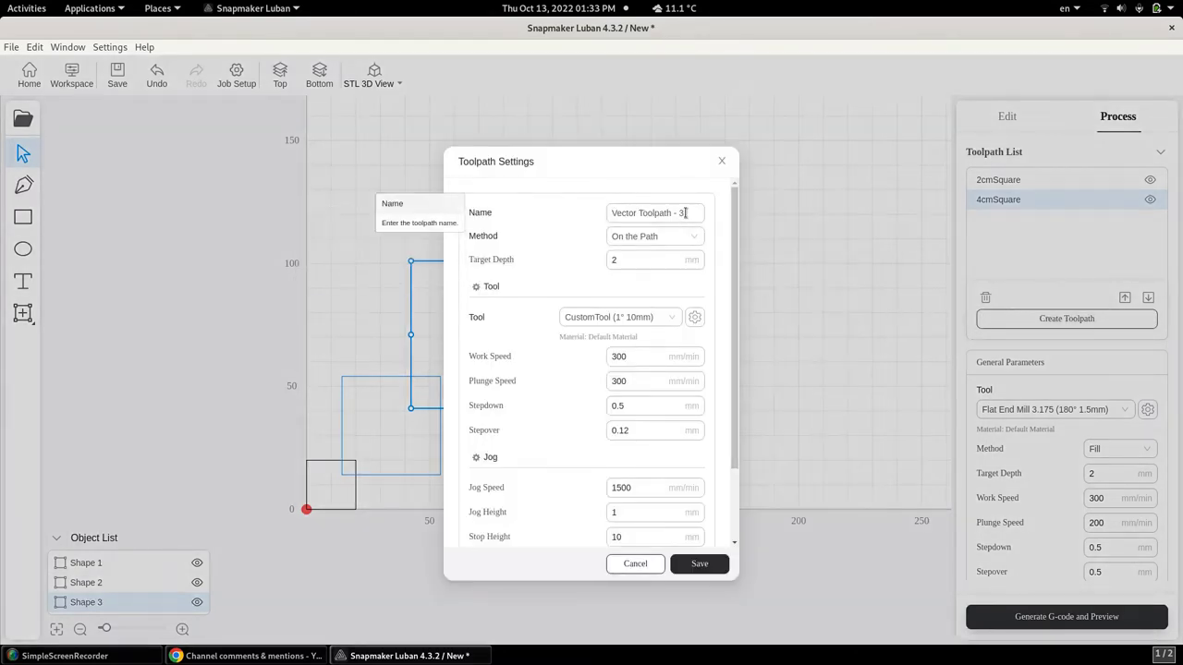
pyautogui.moveTo(685, 213); pyautogui.dragTo(609, 215)
pyautogui.write('6mm')
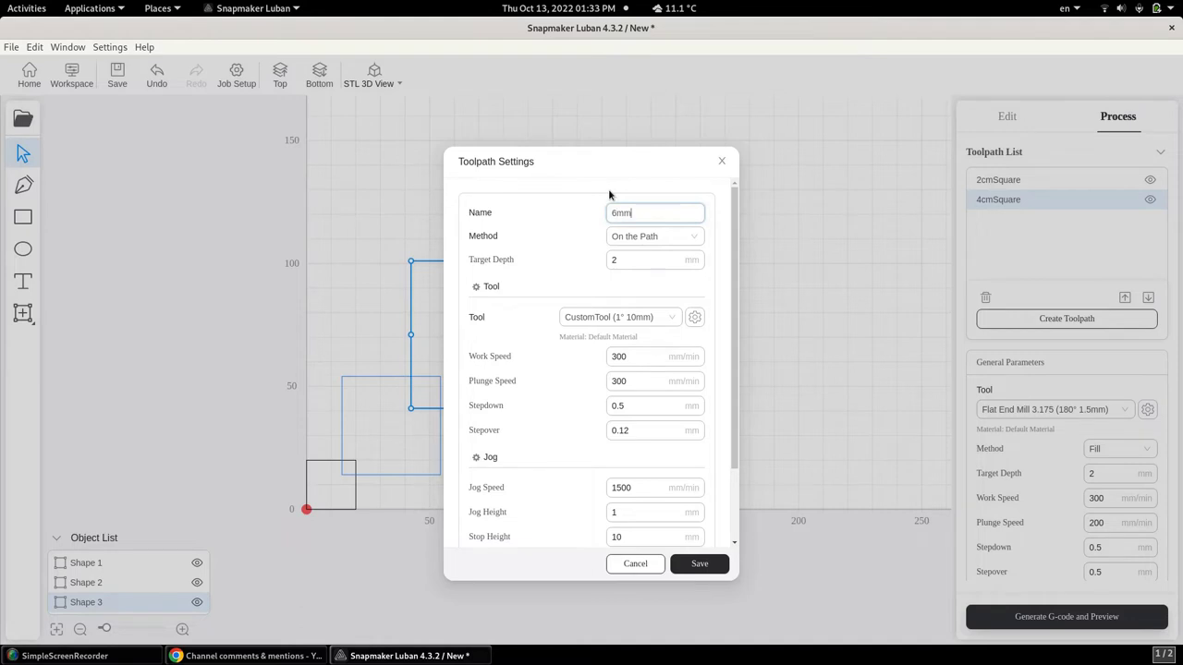
pyautogui.write('Square')
# - Set the 6mmSquare toolpath to Fill, 3 mm target depth and the Flat End Mill 3.175 tool, and save it
pyautogui.click(691, 238)
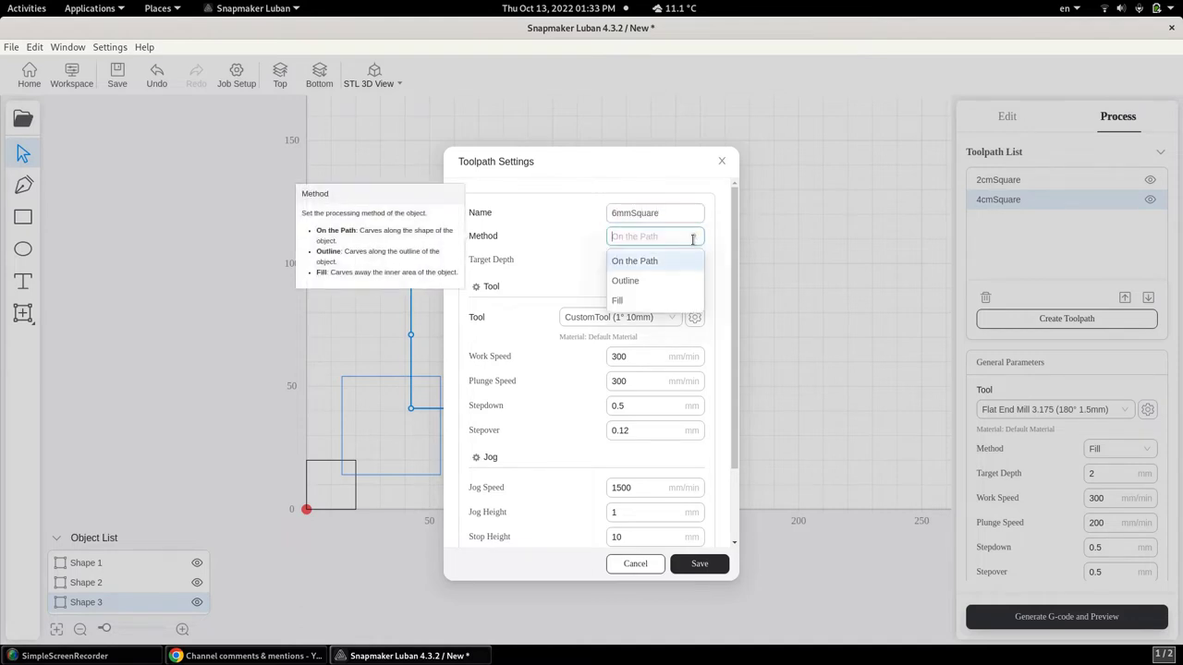
pyautogui.click(621, 301)
pyautogui.doubleClick(614, 260)
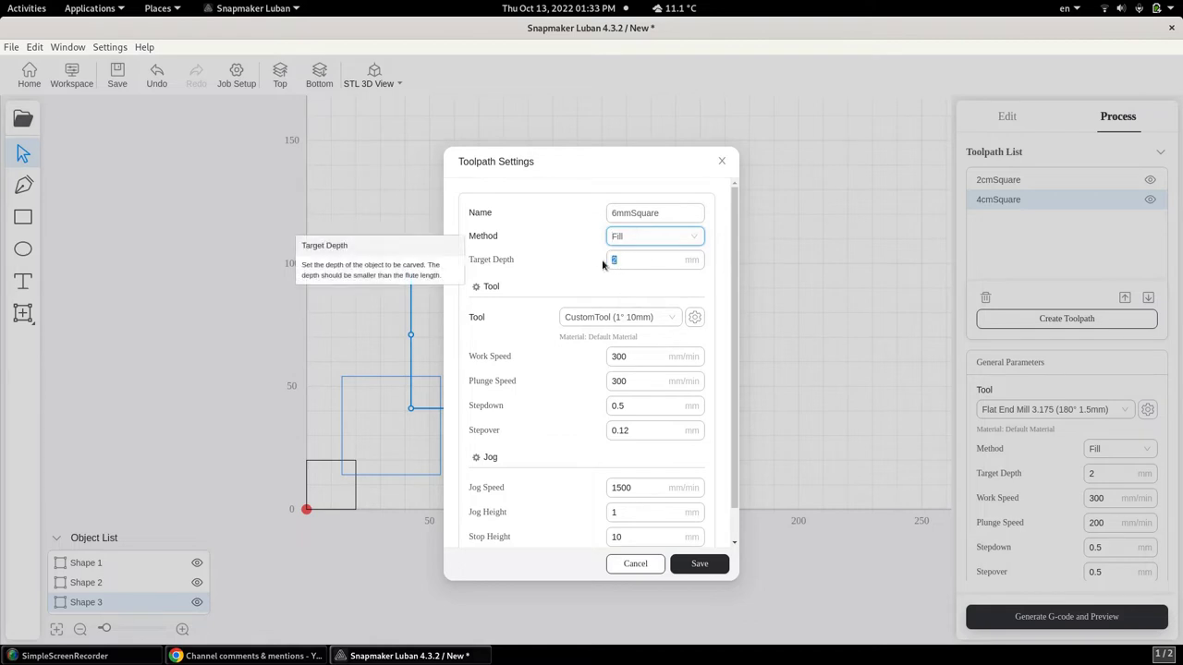
pyautogui.write('3')
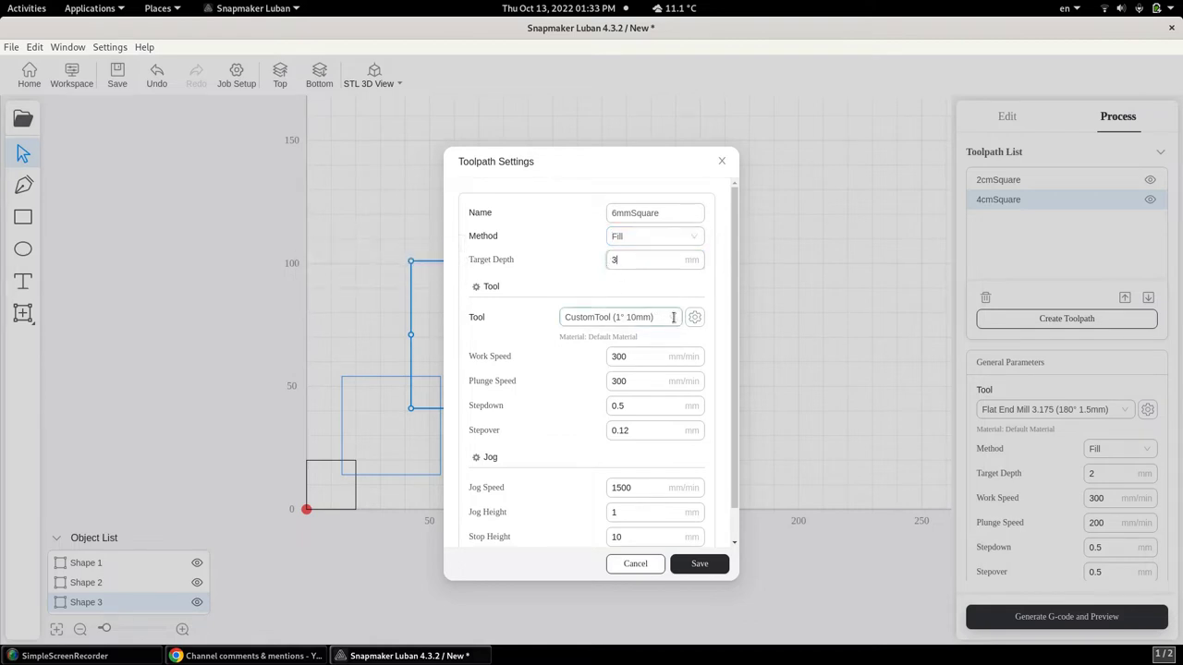
pyautogui.click(671, 318)
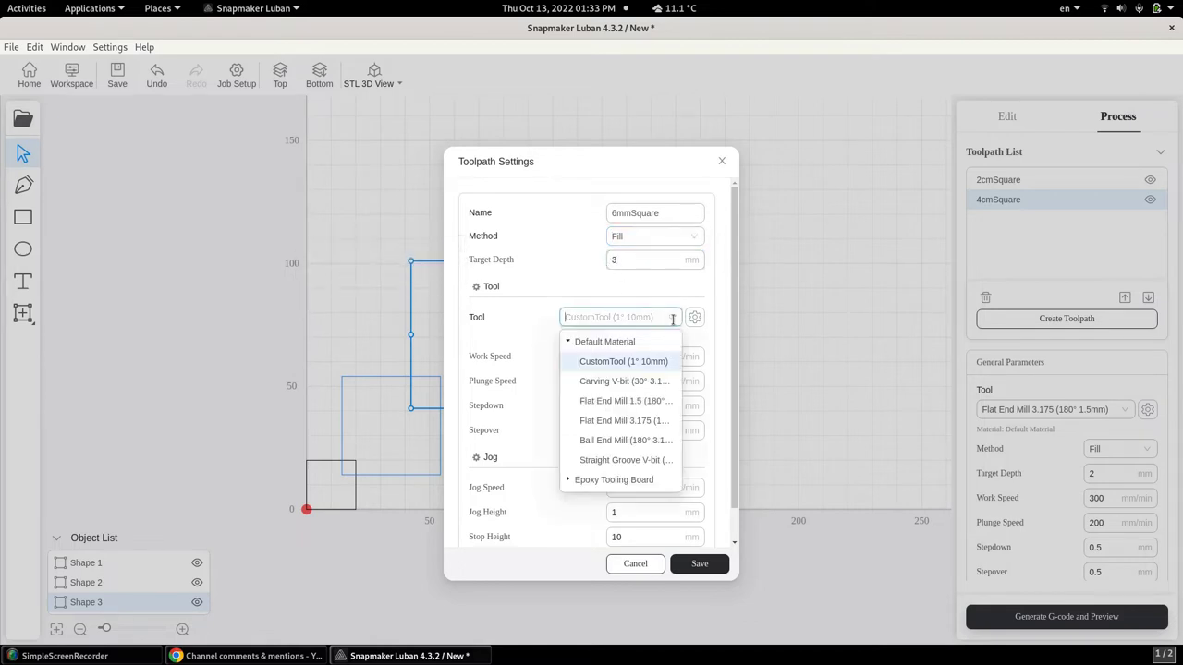
pyautogui.click(634, 421)
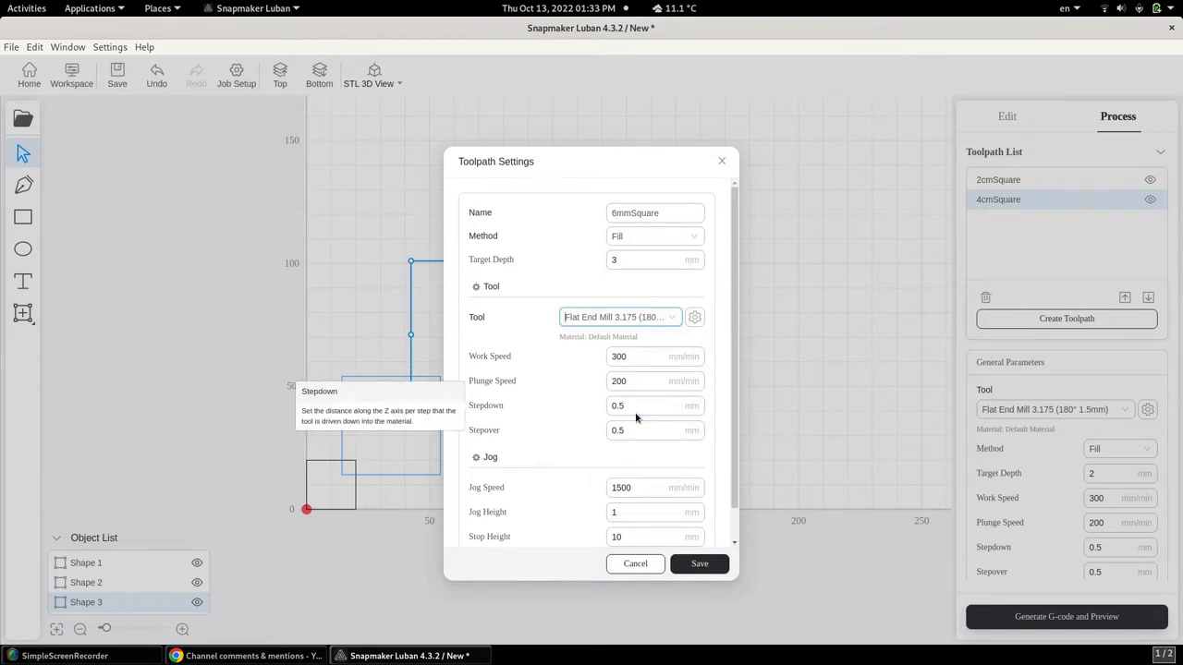
pyautogui.click(701, 564)
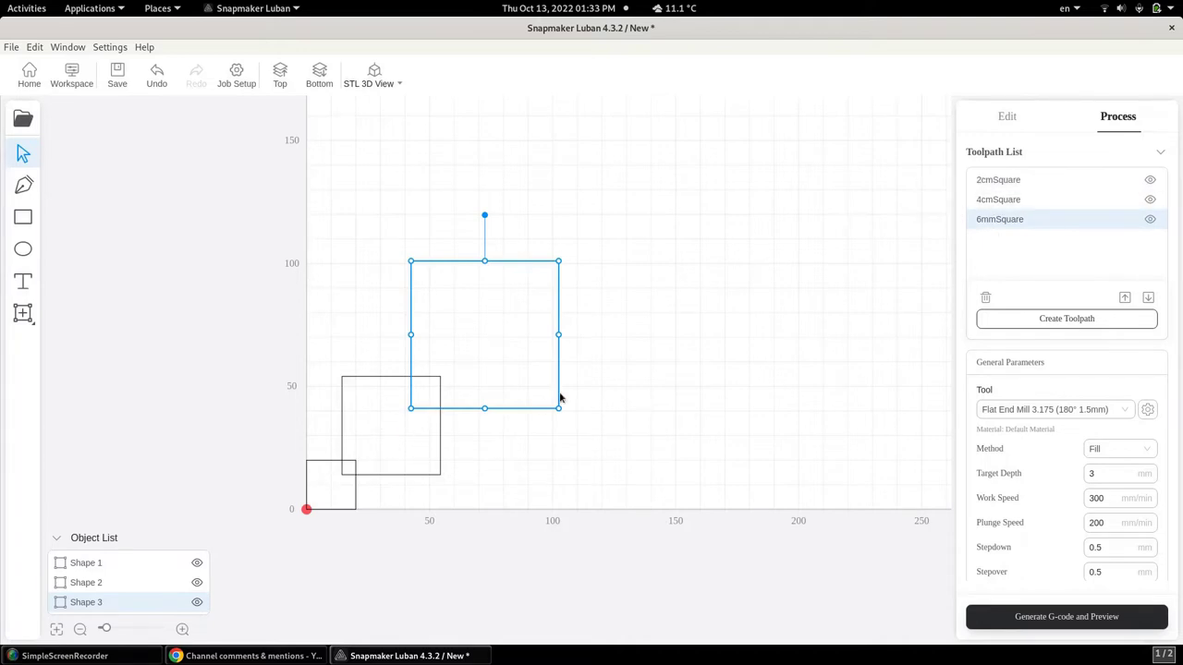
# - Check the 4cmSquare and 2cmSquare toolpath settings, and generate the G-code with a preview of all three toolpaths
pyautogui.click(997, 199)
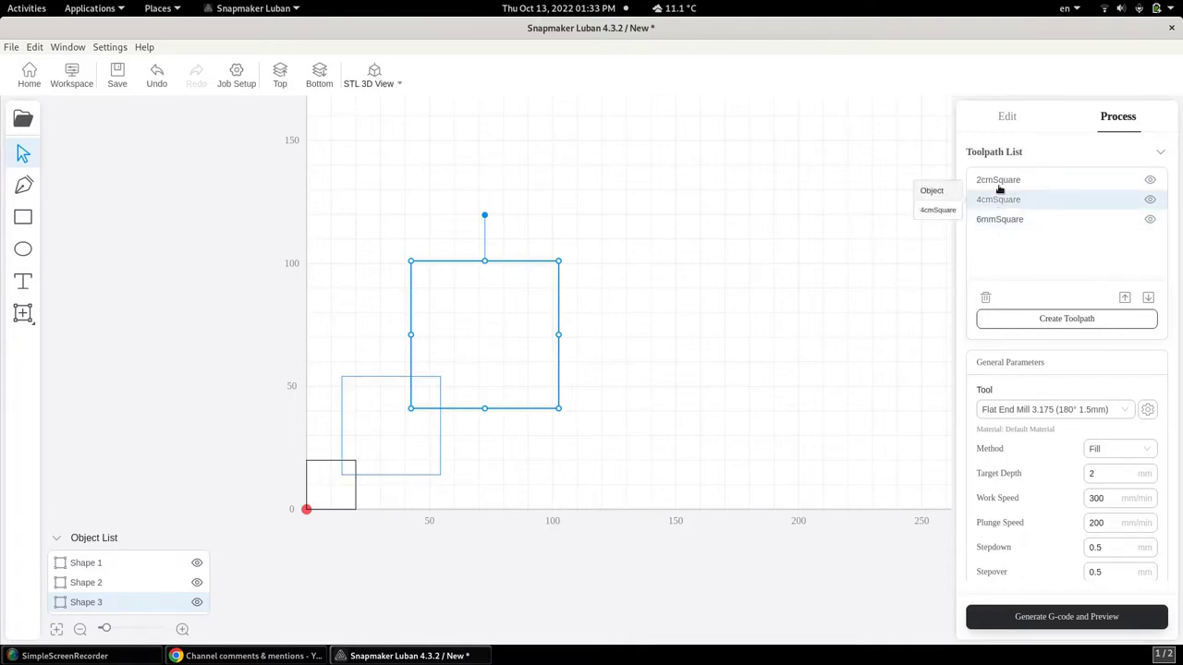
pyautogui.click(1000, 180)
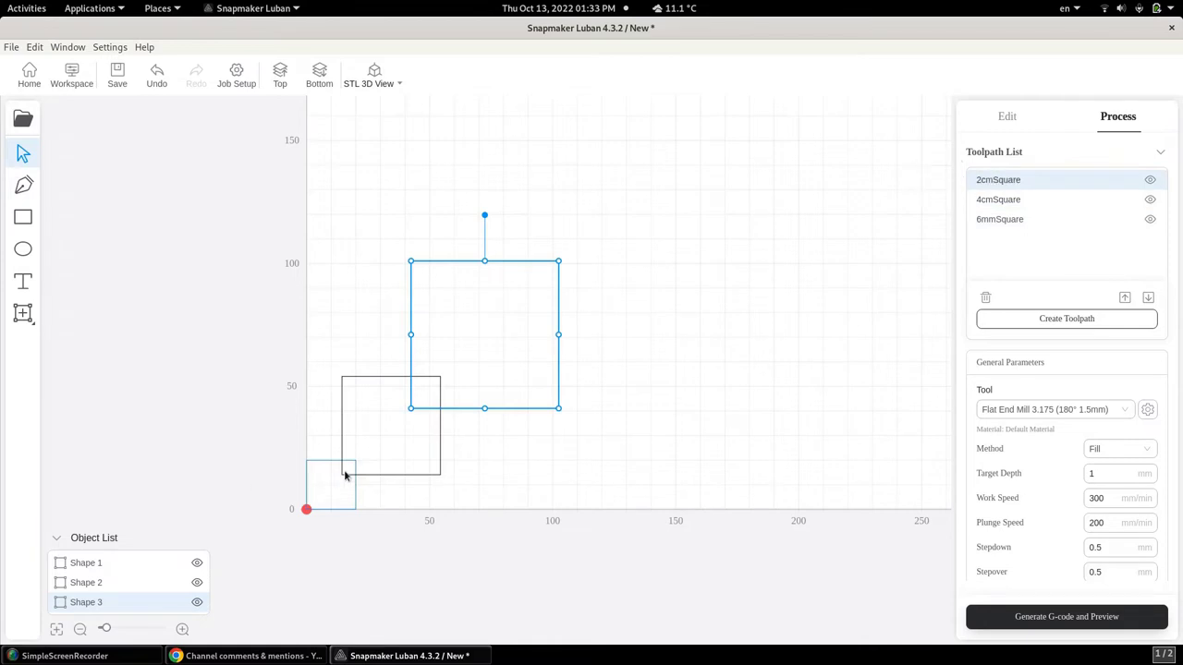
pyautogui.click(486, 476)
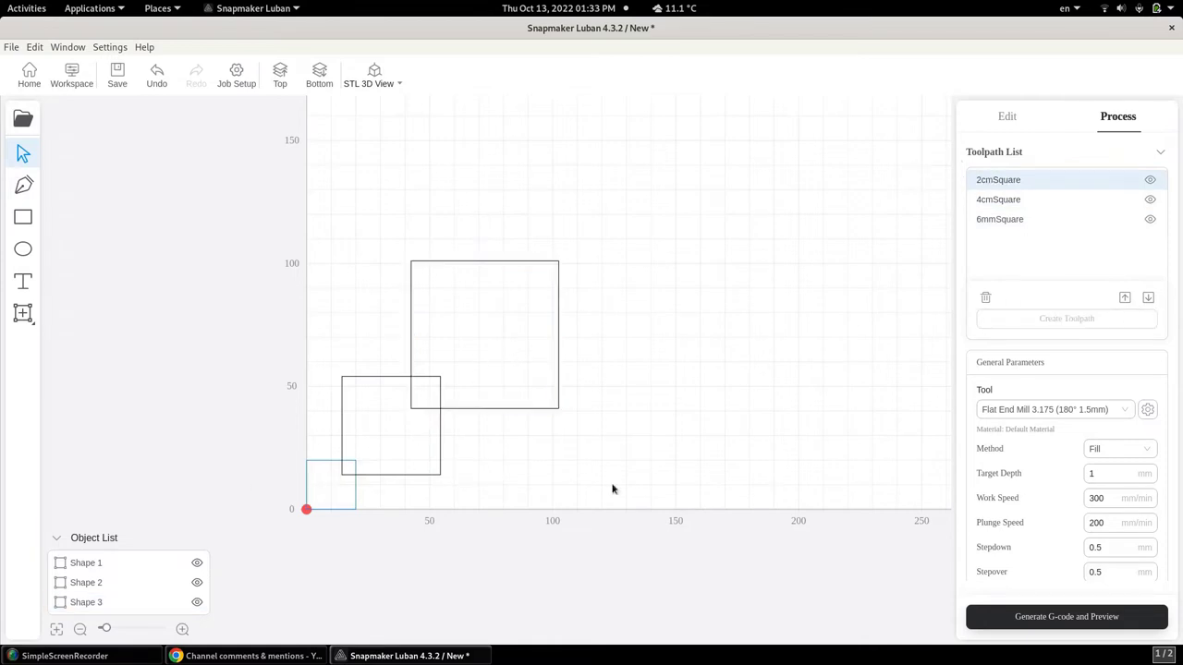
pyautogui.click(1086, 619)
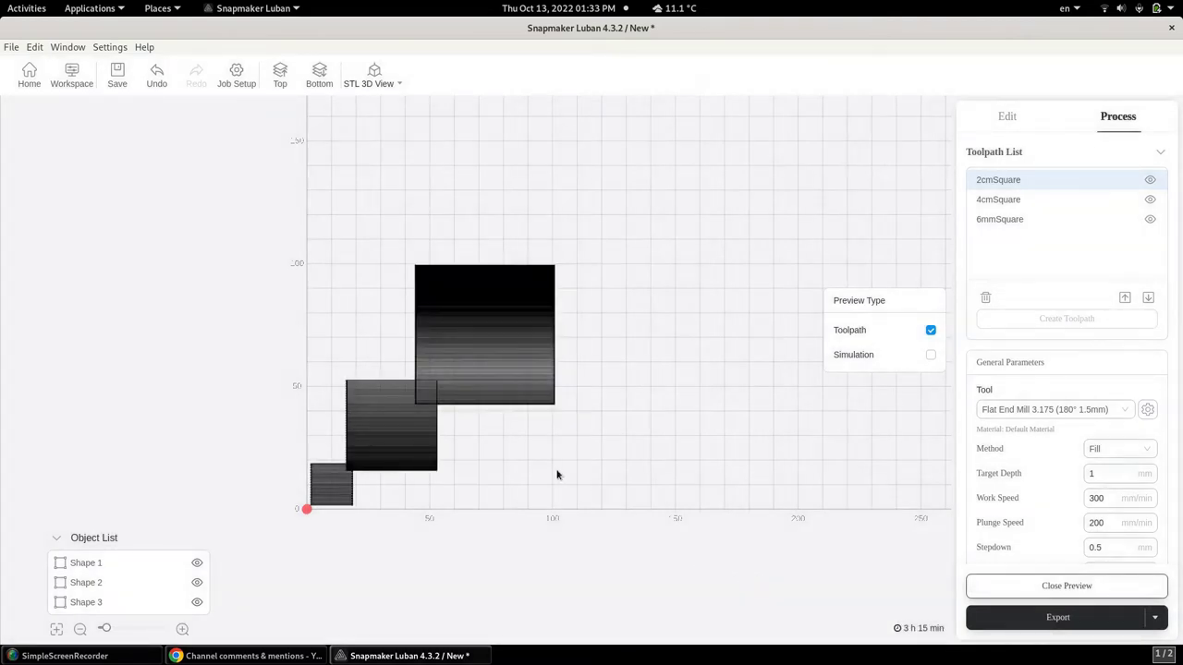
# - Examine the generated toolpaths from the side, close up, to compare the cutting depths of the three squares
pyautogui.moveTo(487, 480); pyautogui.dragTo(442, 347)
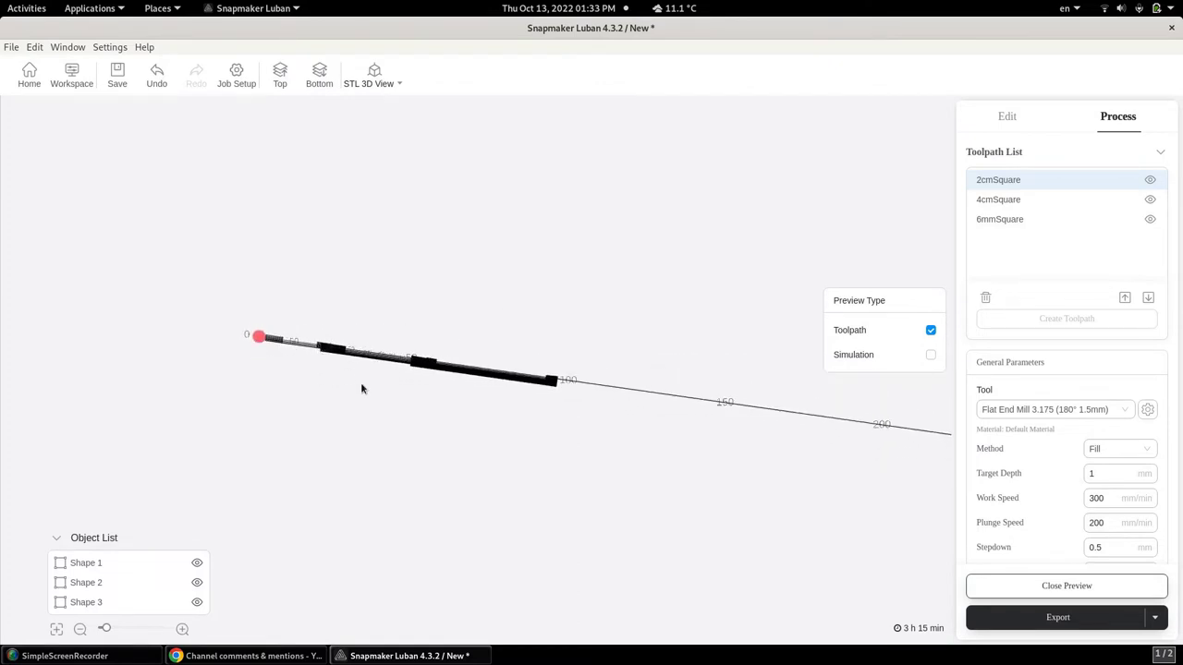
pyautogui.scroll(3, 412, 375)
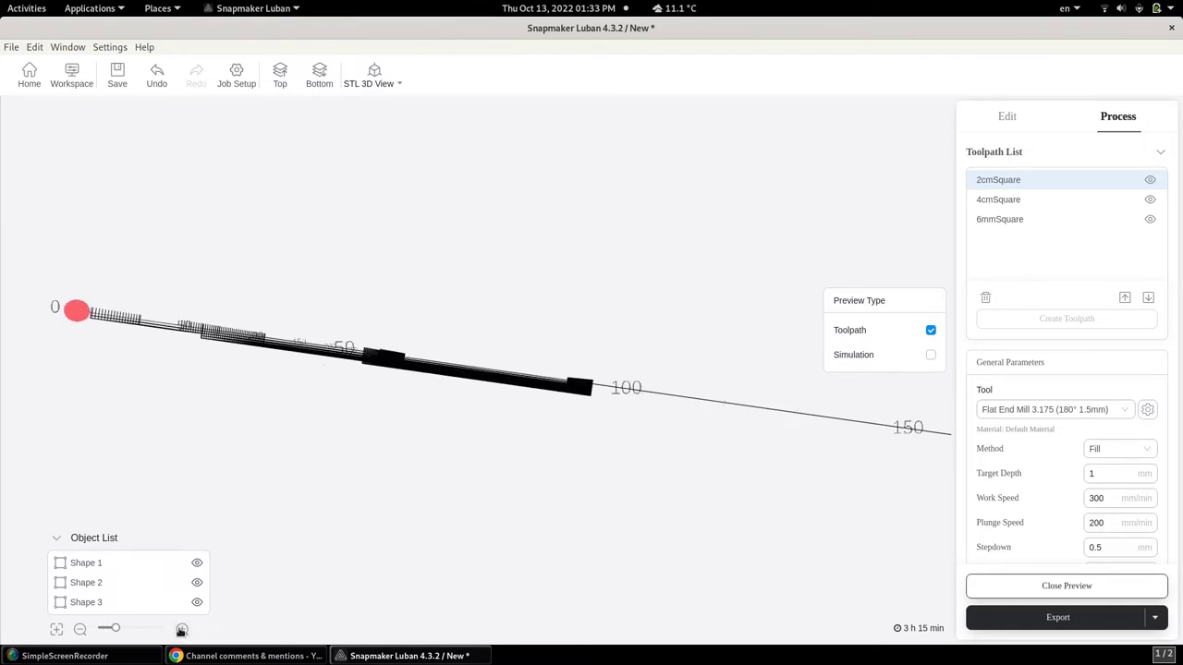
pyautogui.click(182, 629)
pyautogui.click(182, 630)
pyautogui.click(182, 629)
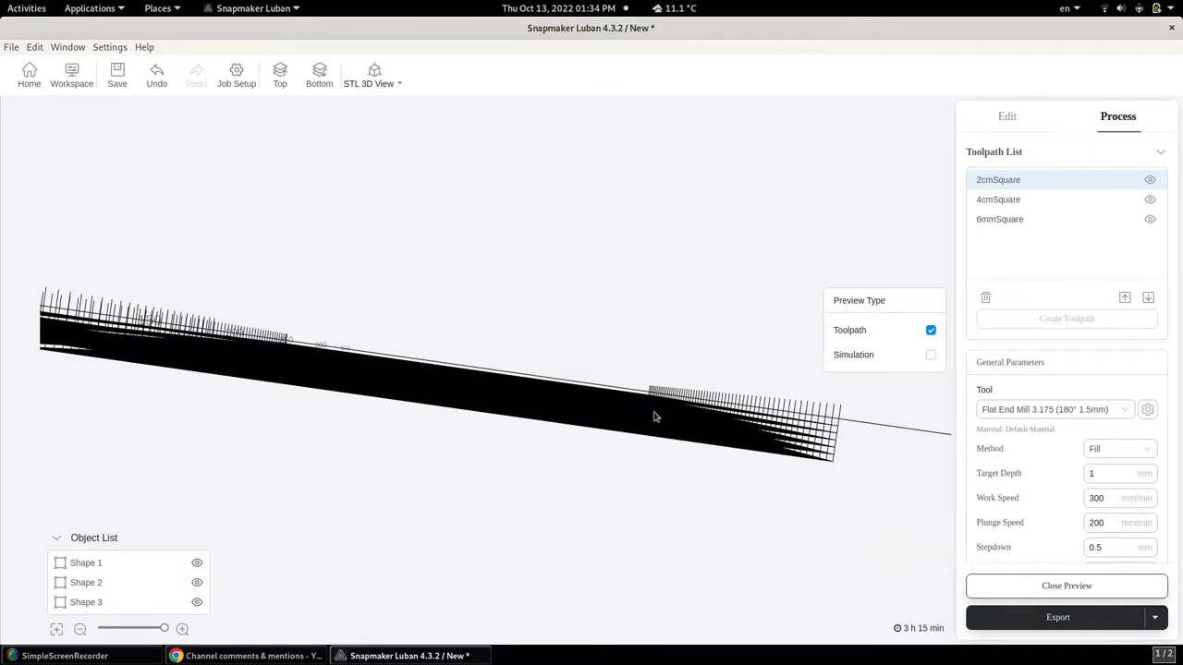
pyautogui.scroll(-3, 466, 470)
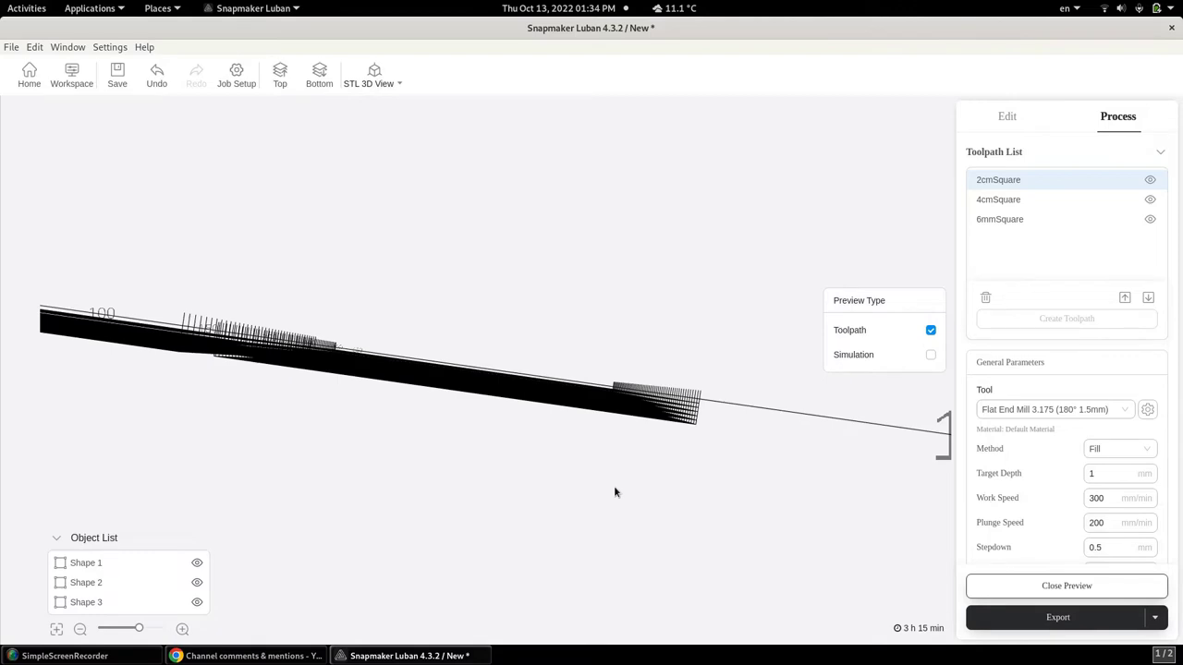
pyautogui.moveTo(558, 498); pyautogui.dragTo(586, 468)
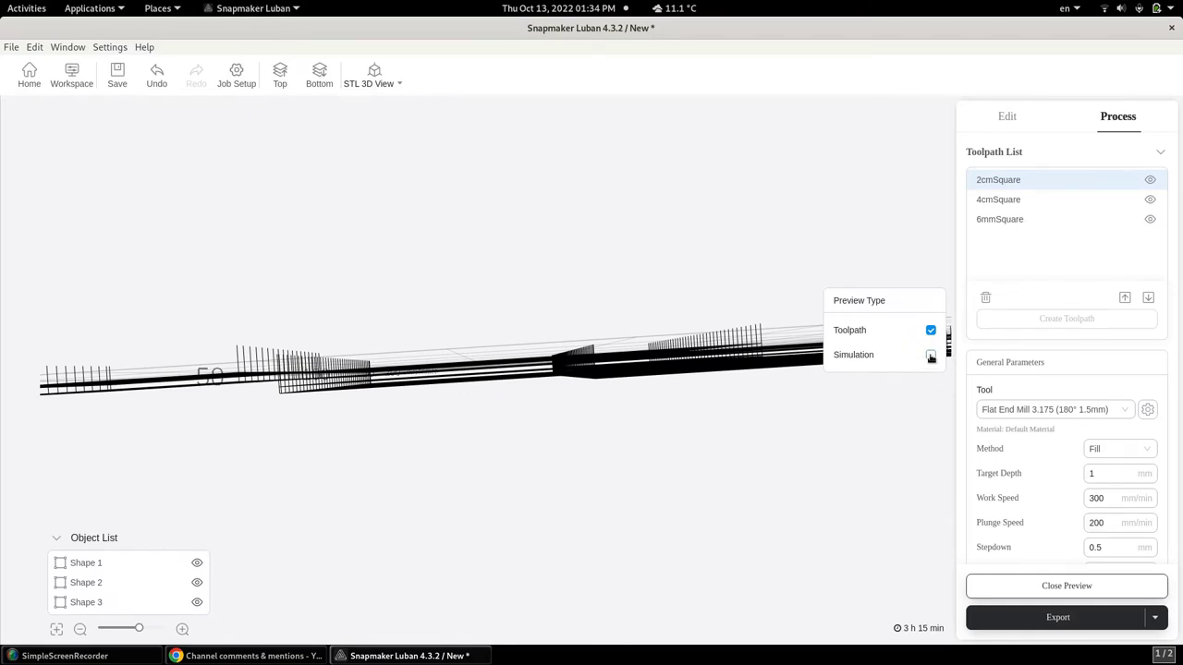
# - Turn on the simulation preview and examine the simulated carving of the squares from an angle
pyautogui.click(930, 356)
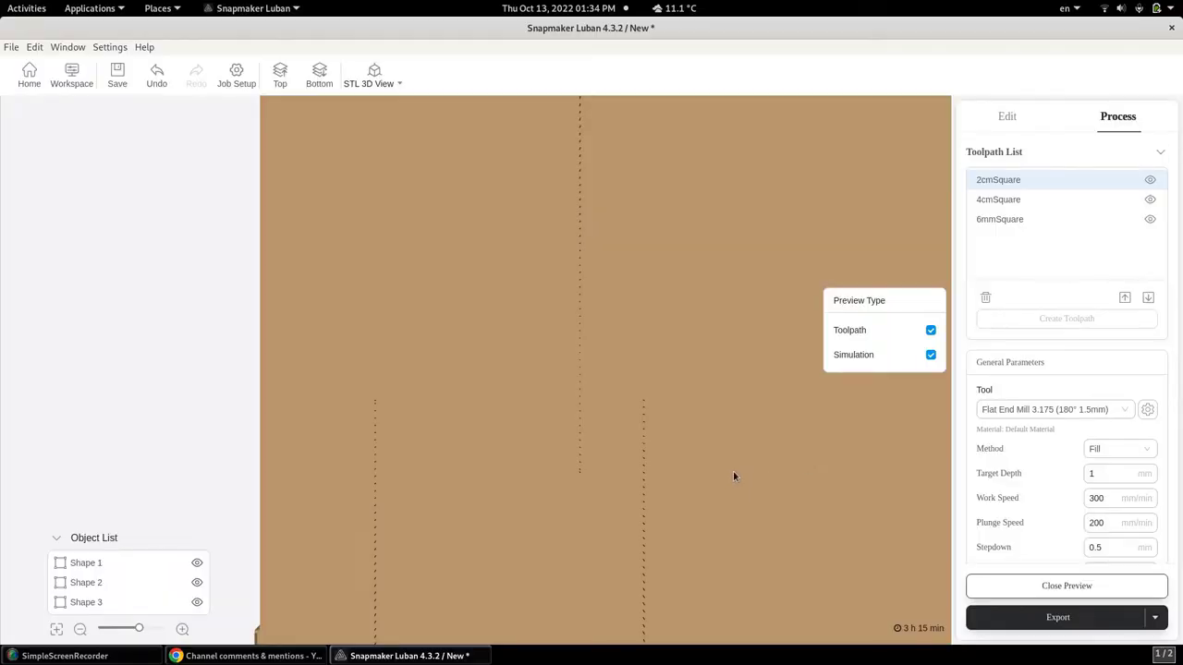
pyautogui.moveTo(731, 480)
pyautogui.mouseDown()
pyautogui.moveTo(701, 414)
pyautogui.moveTo(673, 385)
pyautogui.moveTo(660, 402)
pyautogui.moveTo(643, 395)
pyautogui.moveTo(638, 375)
pyautogui.moveTo(646, 391)
pyautogui.moveTo(686, 403)
pyautogui.moveTo(721, 398)
pyautogui.moveTo(739, 373)
pyautogui.moveTo(764, 399)
pyautogui.moveTo(805, 375)
pyautogui.moveTo(791, 380)
pyautogui.mouseUp()
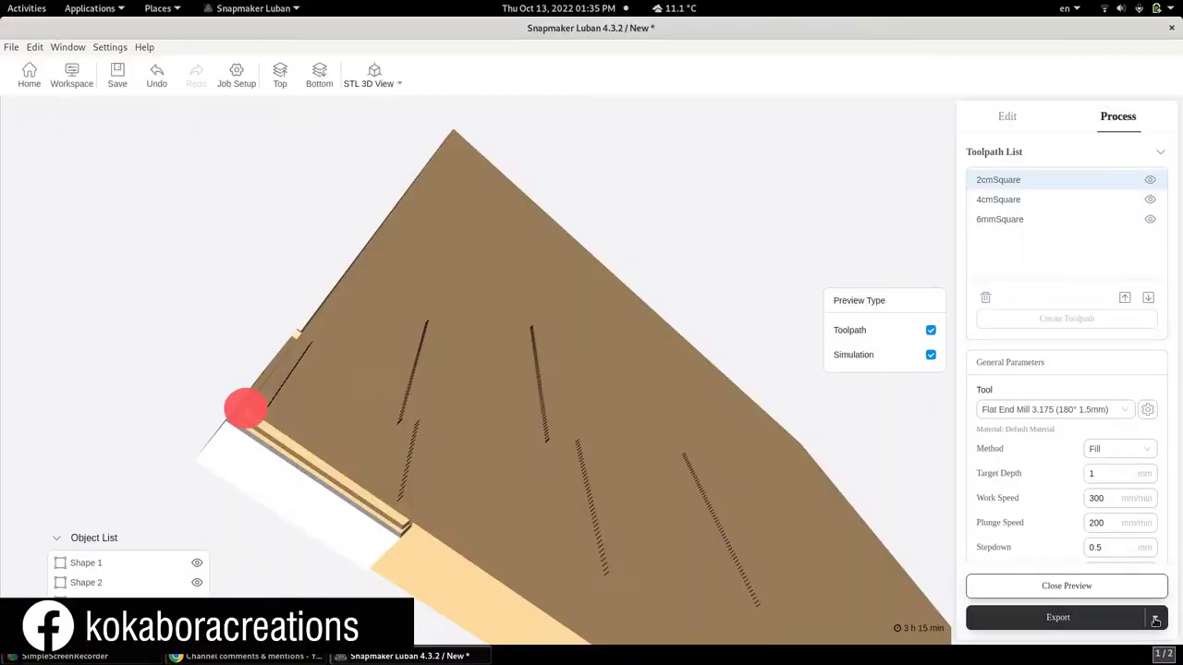
# - Load the G-code to the workspace and examine the three squares' cutting depths from the side in its preview
pyautogui.click(1154, 617)
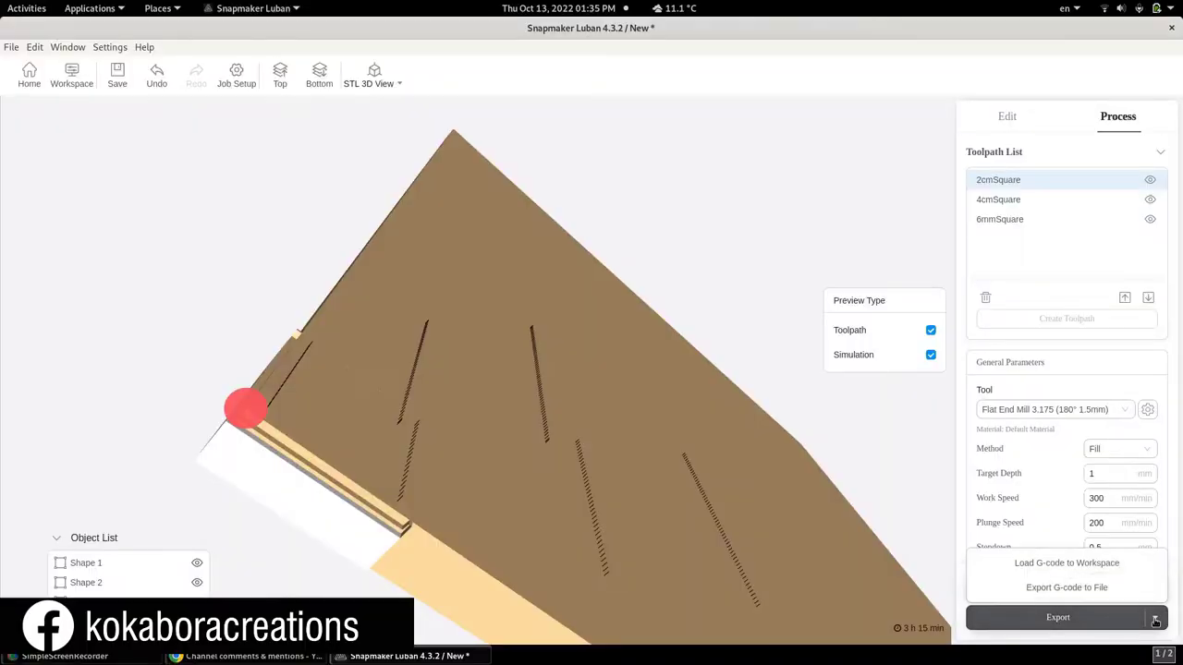
pyautogui.click(1085, 565)
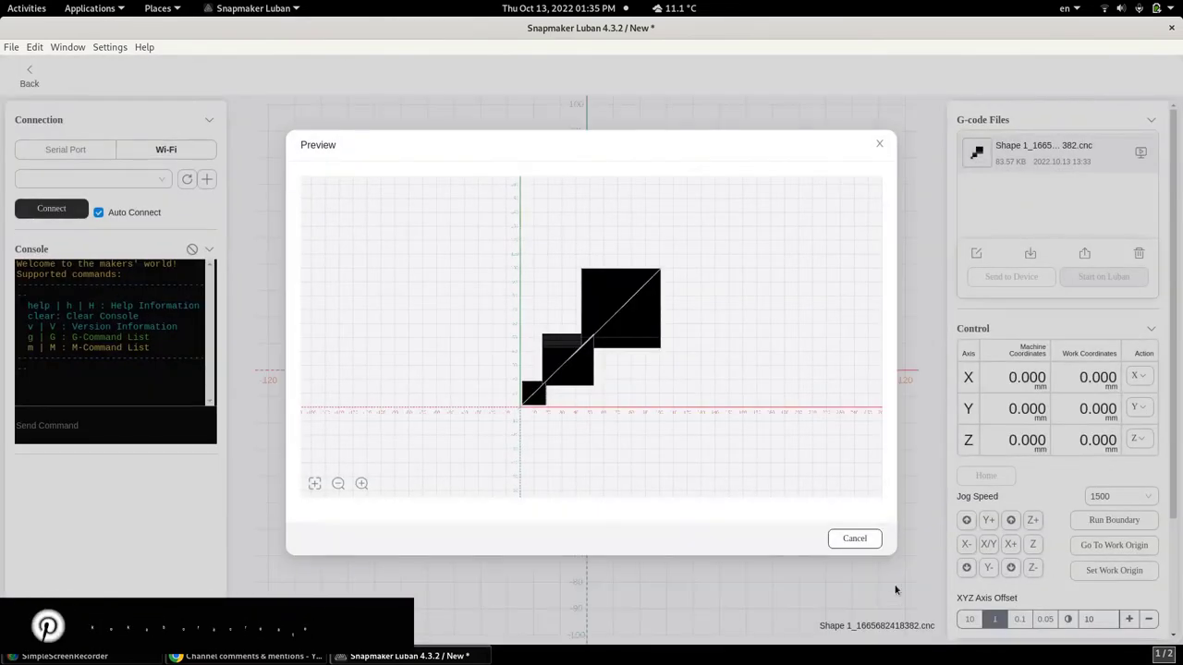
pyautogui.moveTo(594, 430); pyautogui.dragTo(563, 338)
pyautogui.scroll(5, 563, 340)
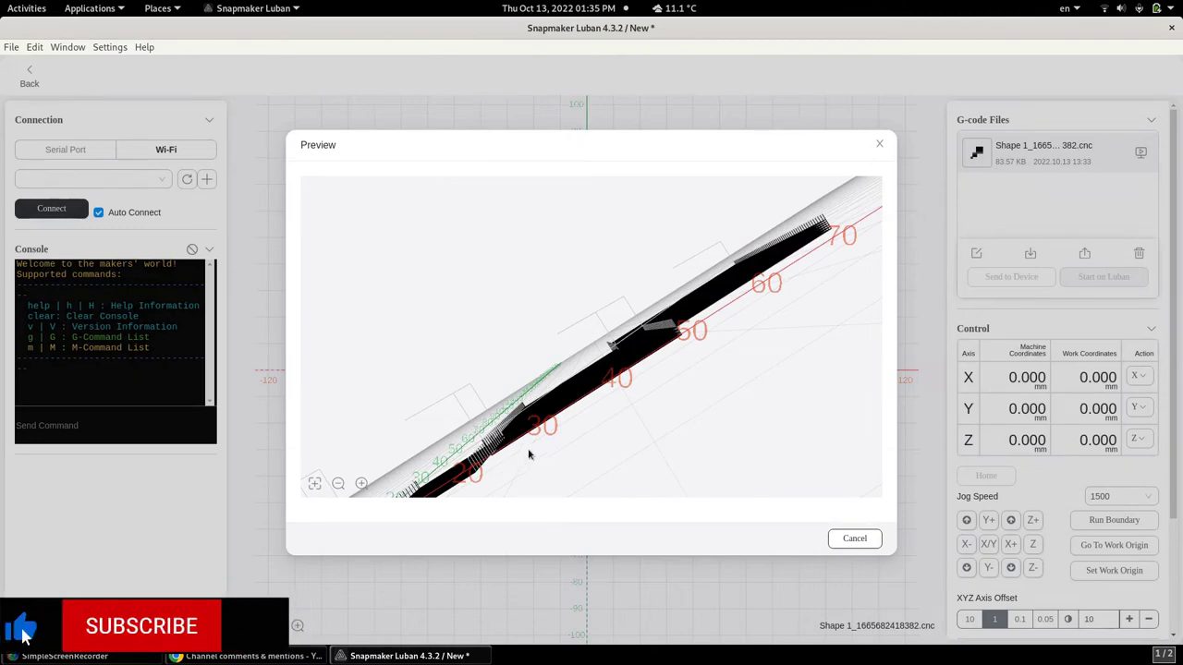
# - Examine the squares' cutting depths in the workspace preview, and inspect the simulated carving close up around the work origin
pyautogui.moveTo(472, 460); pyautogui.dragTo(512, 419)
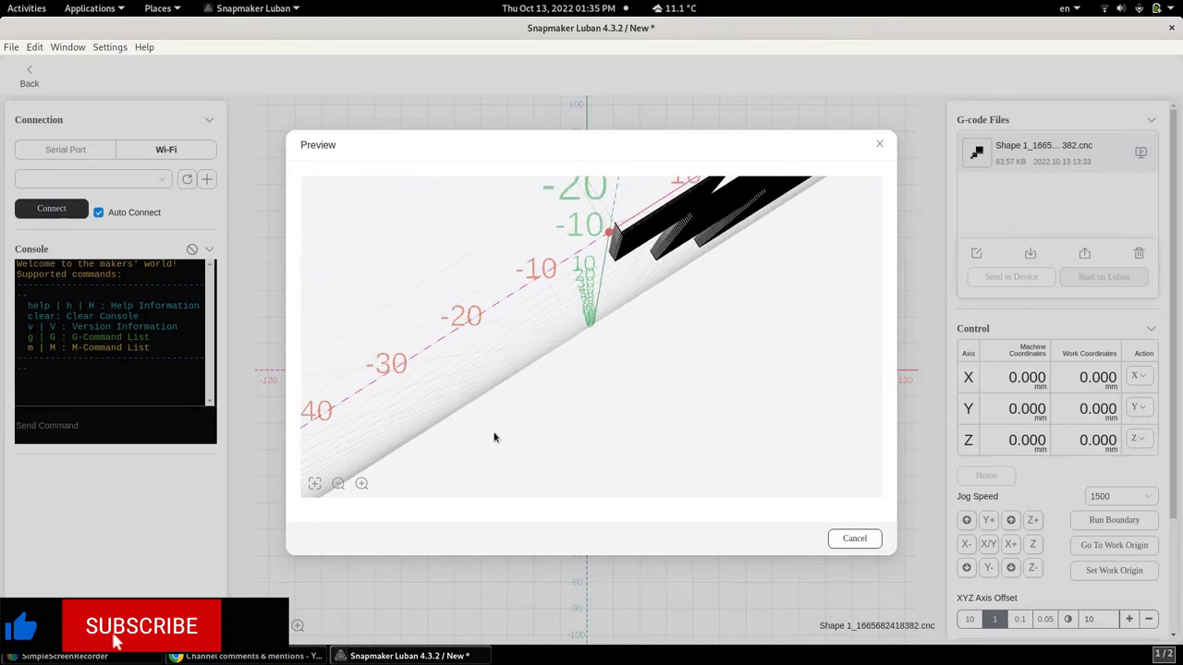
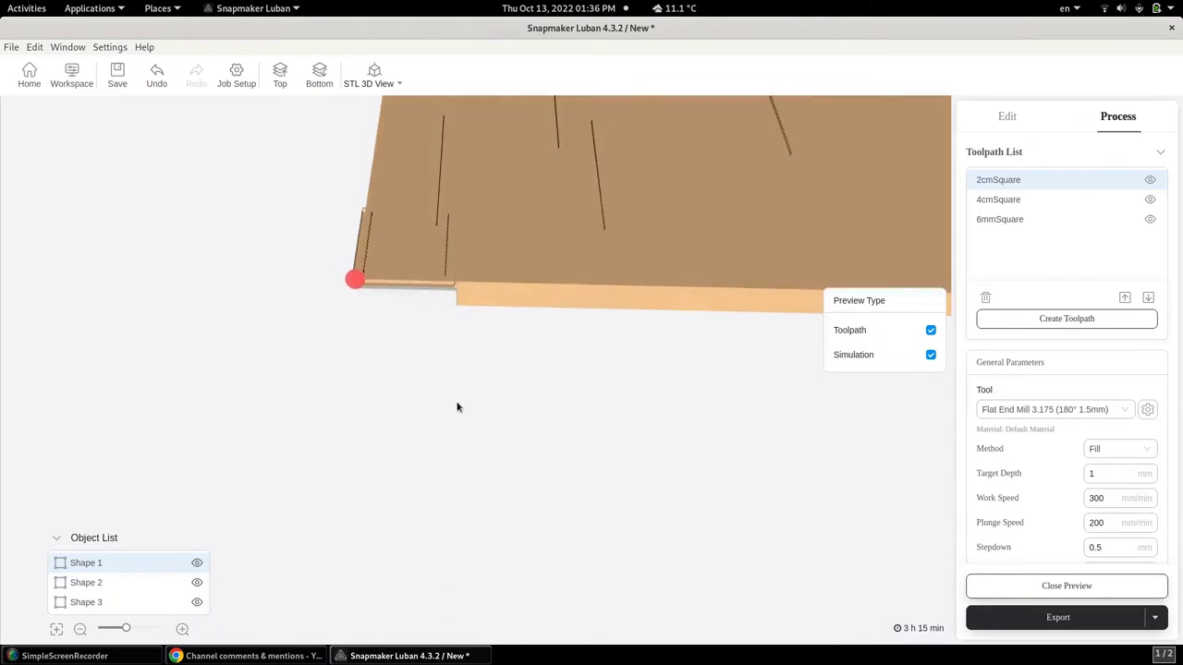
pyautogui.scroll(5, 421, 342)
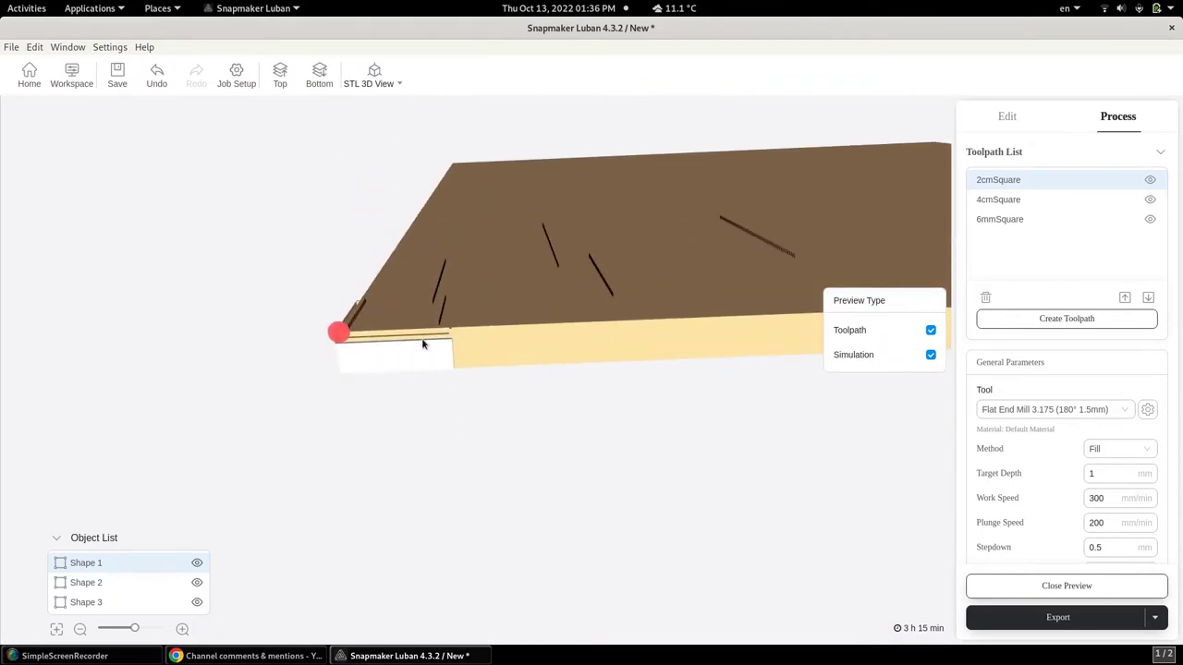
pyautogui.click(182, 630)
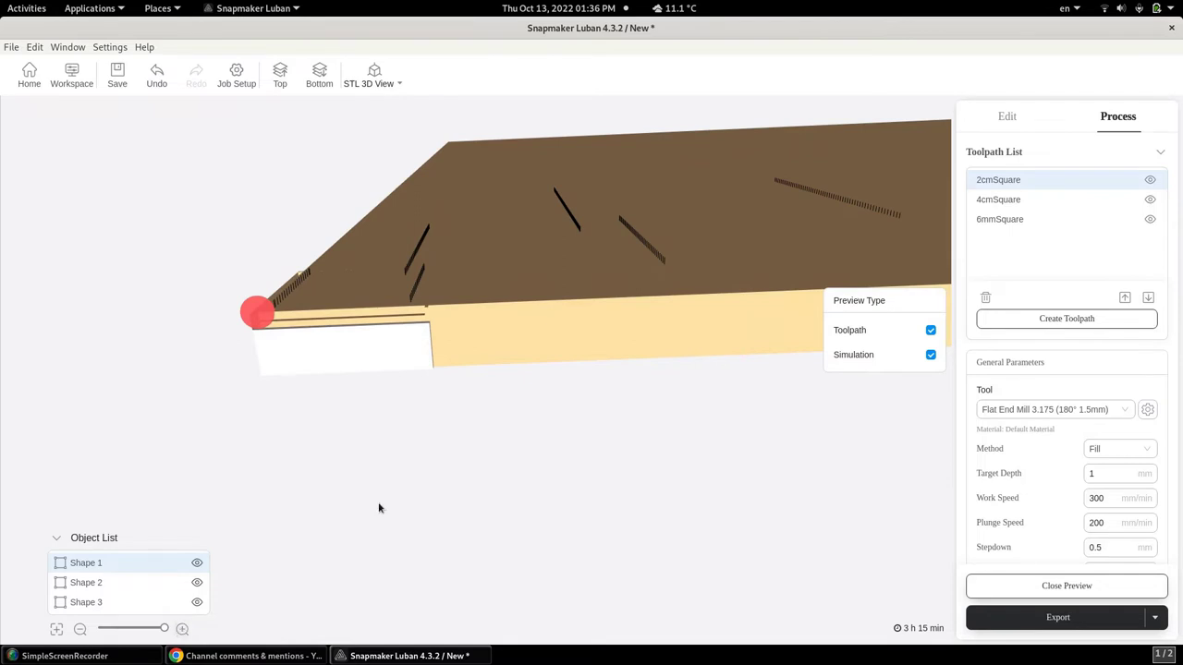
pyautogui.moveTo(468, 505)
pyautogui.mouseDown()
pyautogui.moveTo(441, 534)
pyautogui.moveTo(433, 494)
pyautogui.moveTo(425, 532)
pyautogui.moveTo(393, 545)
pyautogui.moveTo(404, 510)
pyautogui.moveTo(428, 504)
pyautogui.moveTo(425, 491)
pyautogui.moveTo(419, 499)
pyautogui.mouseUp()
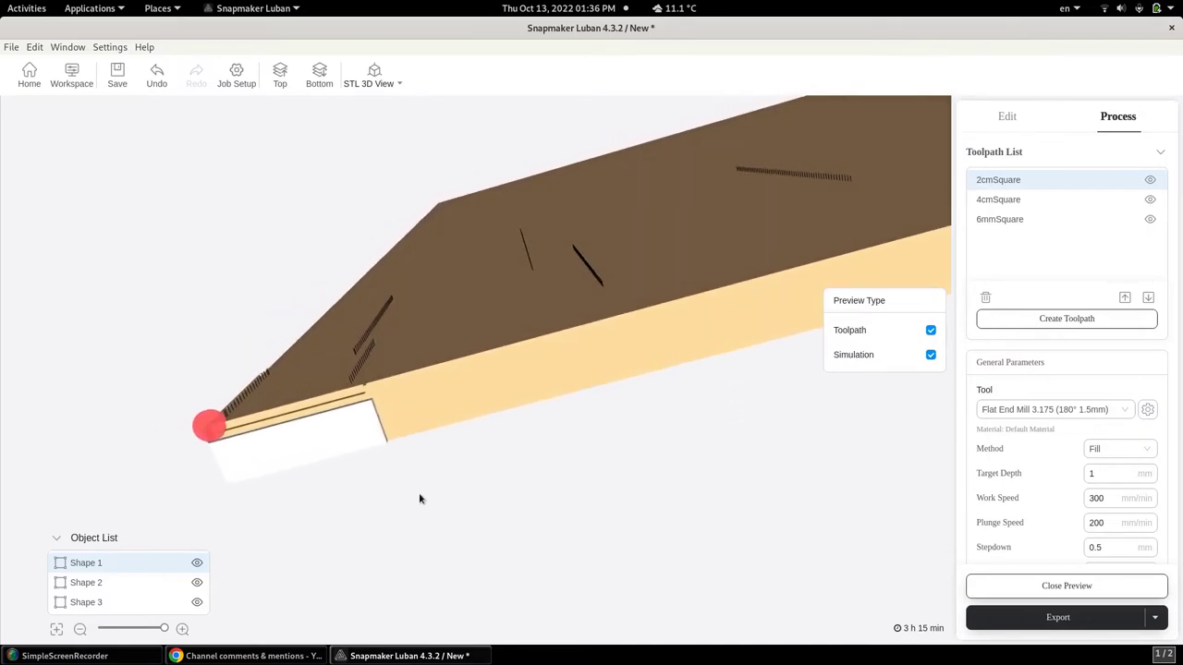
# - Review the full settings of the 2cmSquare toolpath, change its method from Fill to On the Path, and save them
pyautogui.scroll(-1, 1031, 493)
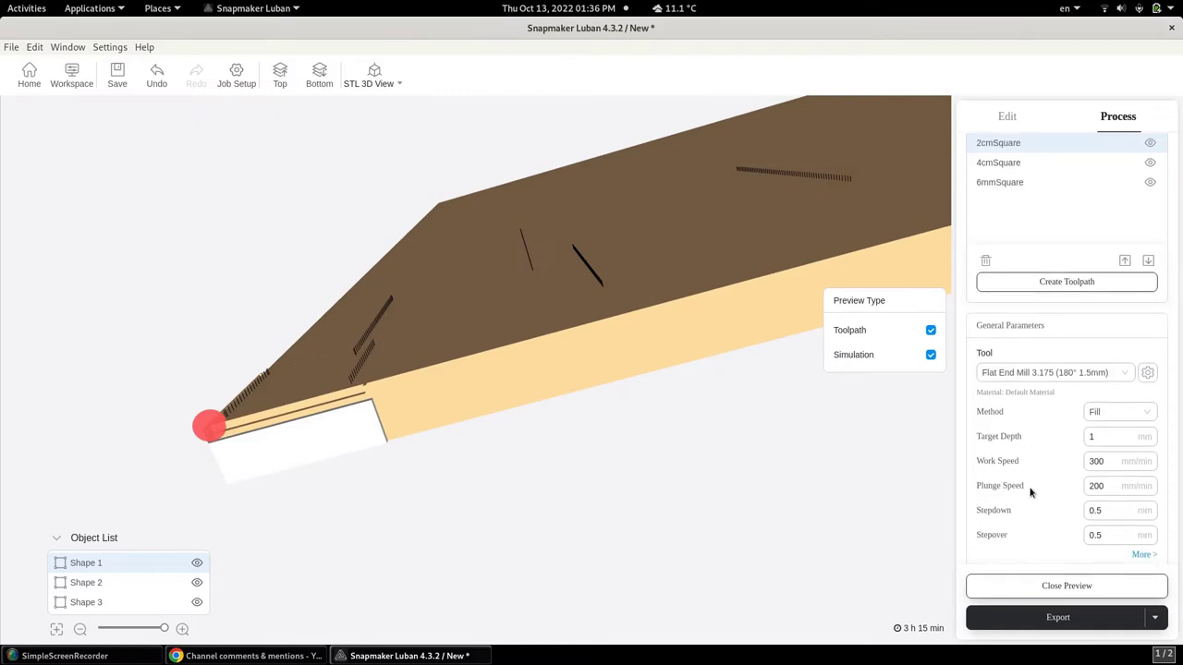
pyautogui.click(1142, 555)
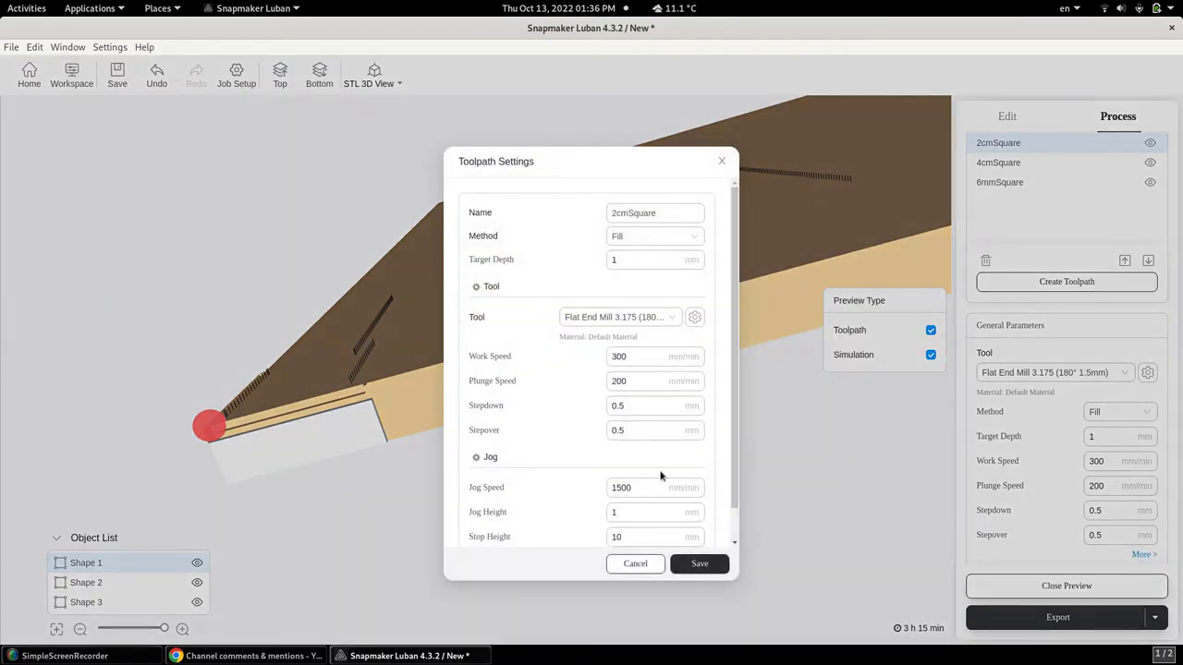
pyautogui.scroll(-1, 660, 476)
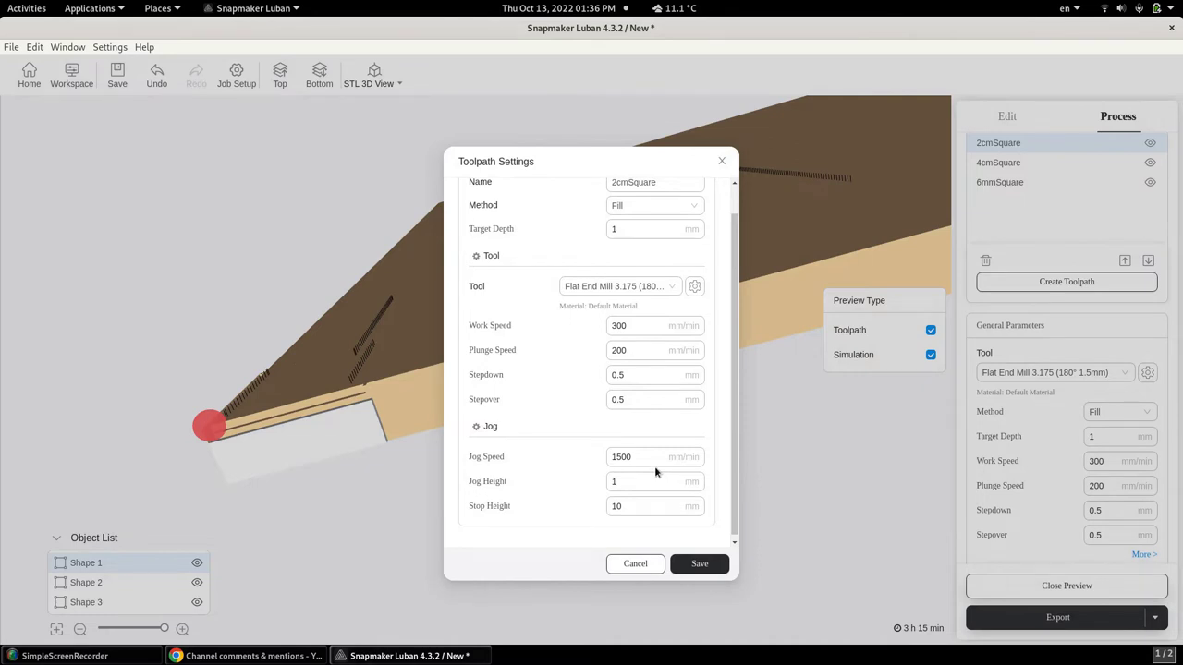
pyautogui.scroll(-1, 564, 397)
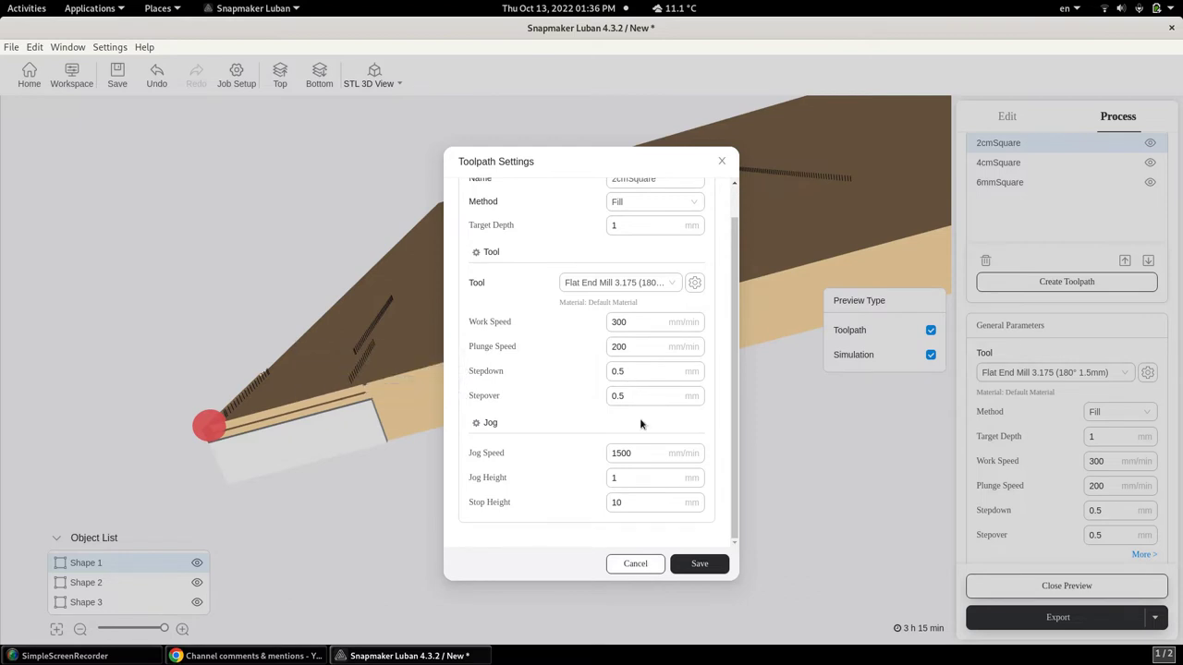
pyautogui.scroll(1, 640, 423)
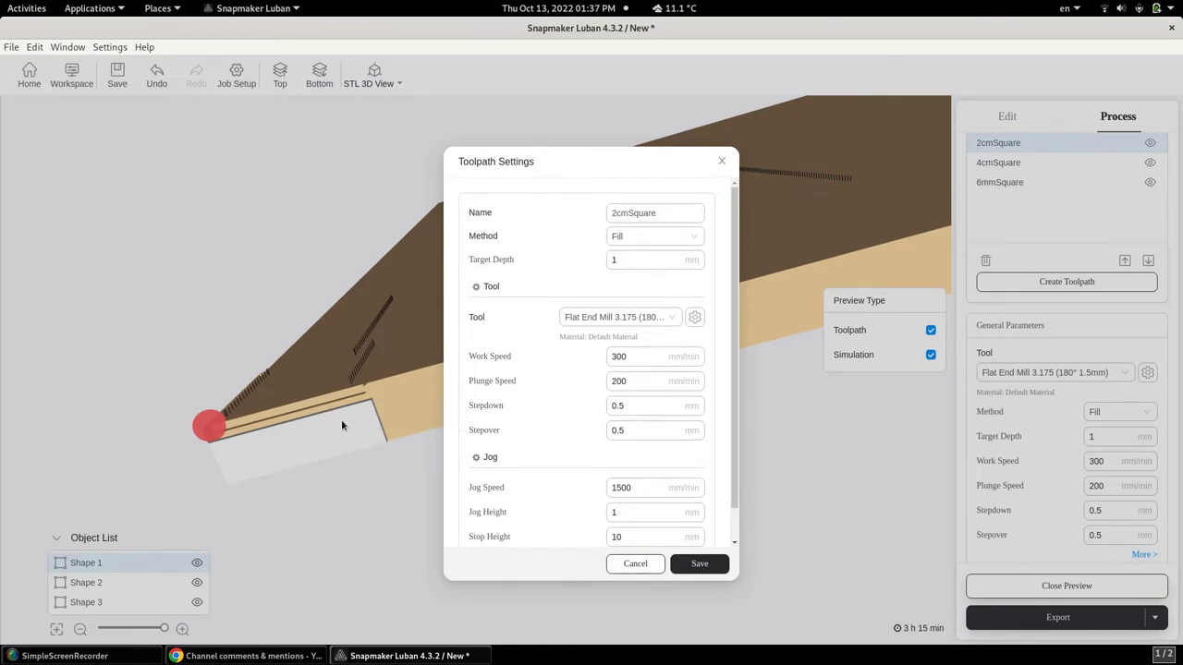
pyautogui.click(693, 238)
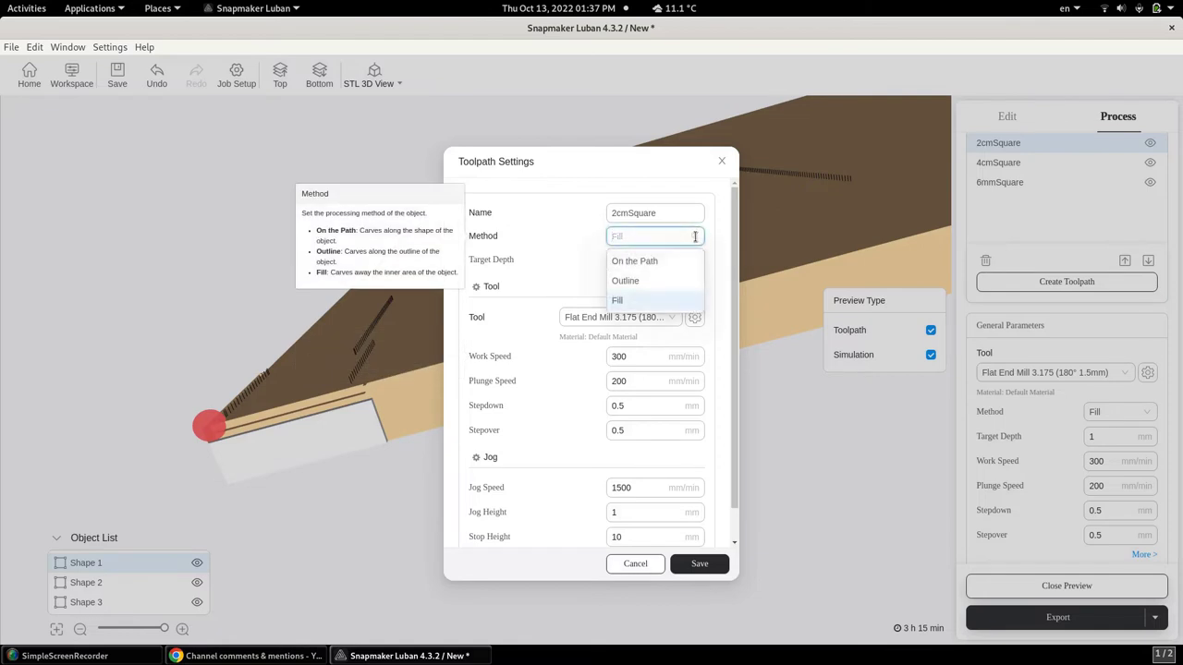
pyautogui.click(643, 261)
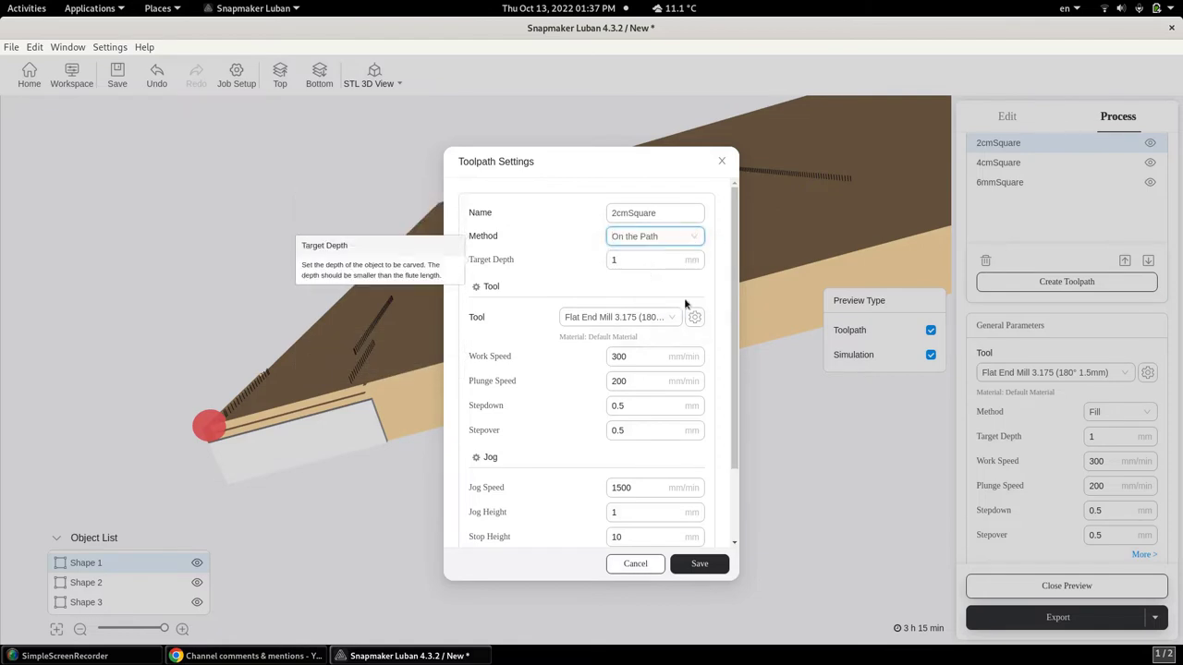
pyautogui.click(709, 563)
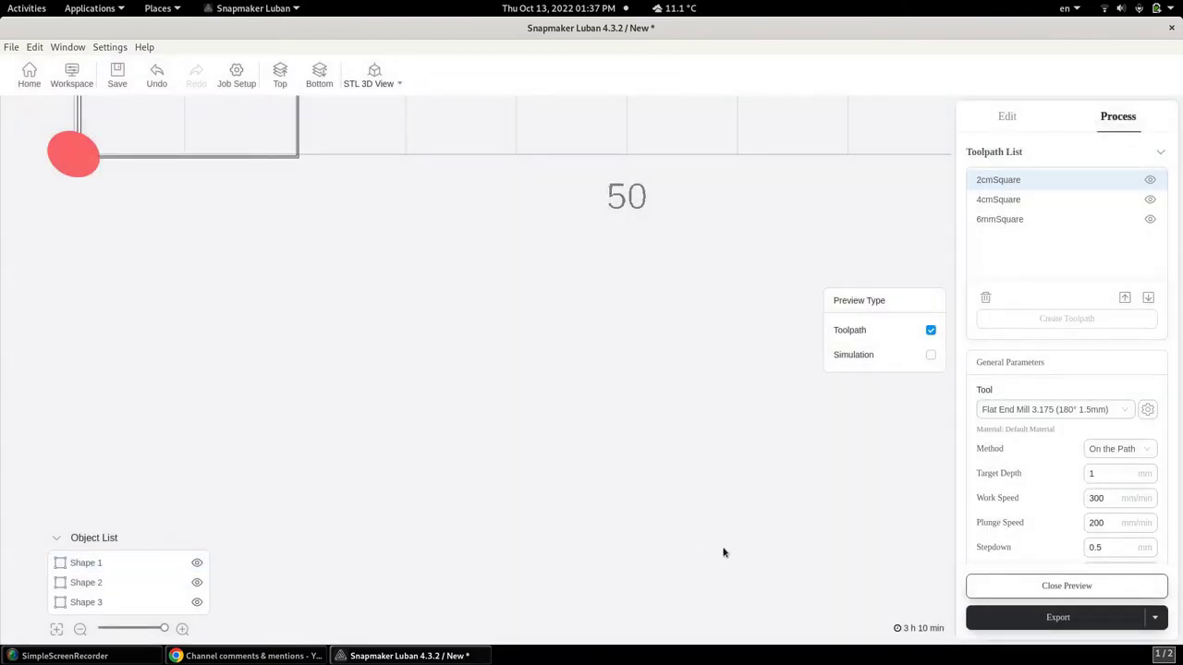
# - Compare the updated 2cmSquare cut in the simulation and in the toolpath-only preview, viewed from low angles
pyautogui.click(930, 356)
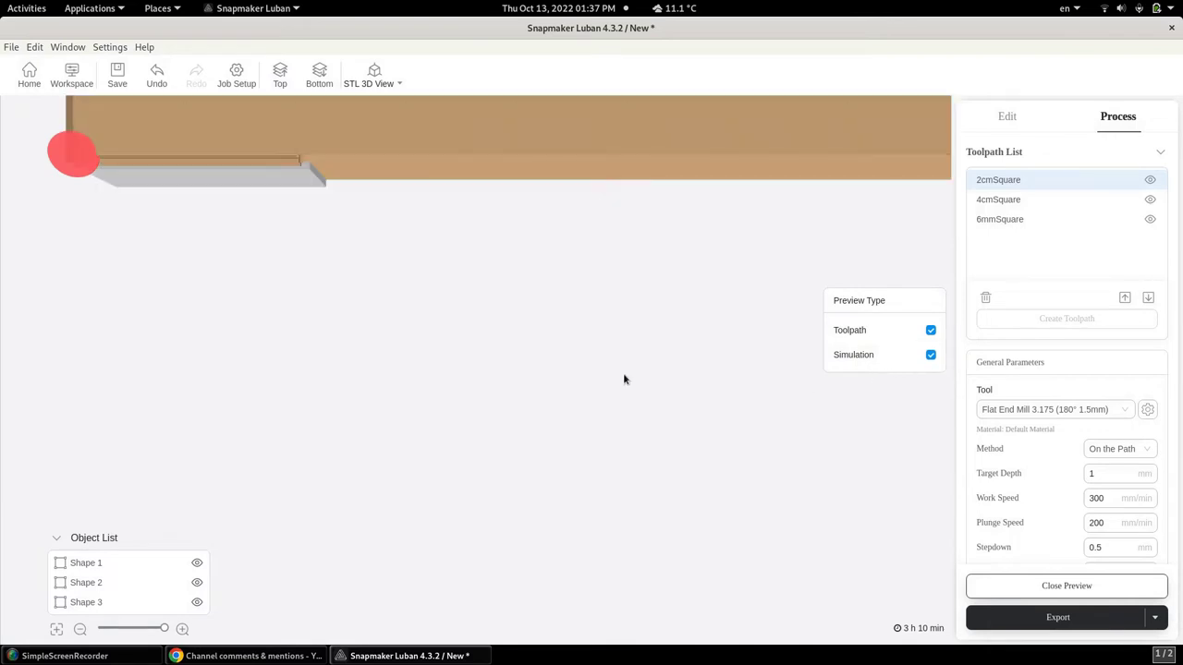
pyautogui.moveTo(513, 366); pyautogui.dragTo(466, 356)
pyautogui.moveTo(486, 444); pyautogui.dragTo(506, 477)
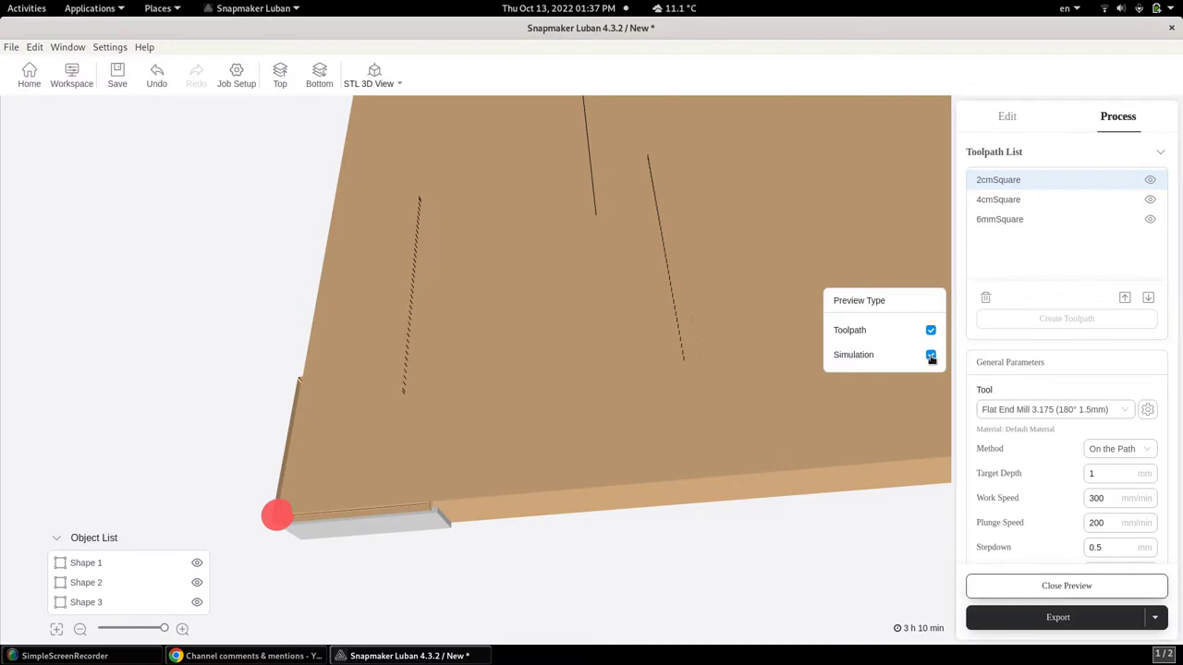
pyautogui.click(931, 356)
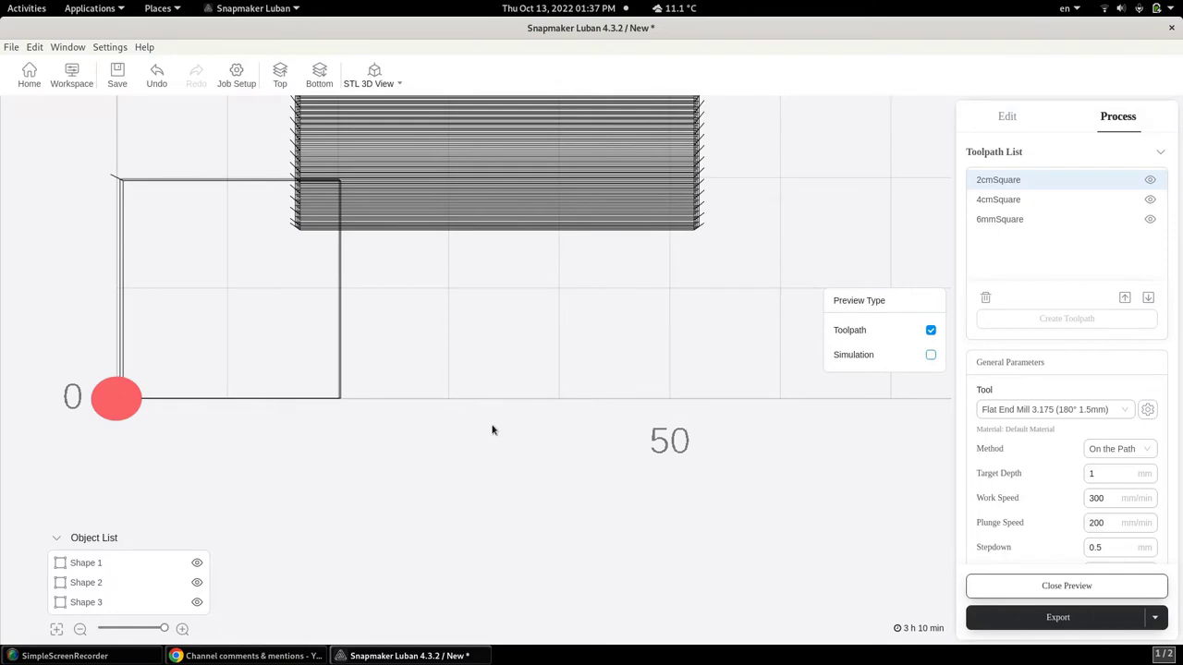
pyautogui.moveTo(491, 426); pyautogui.dragTo(424, 328)
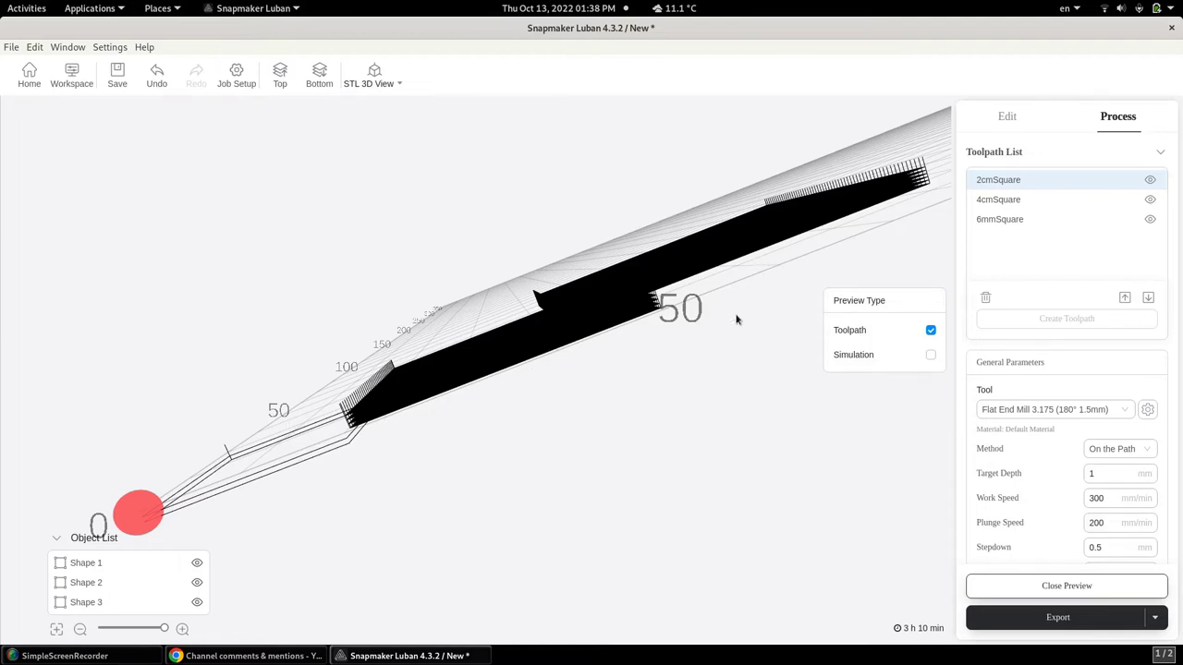
# - Load the updated G-code to the workspace, examine the three squares' toolpaths in its preview, and close the preview
pyautogui.click(1154, 616)
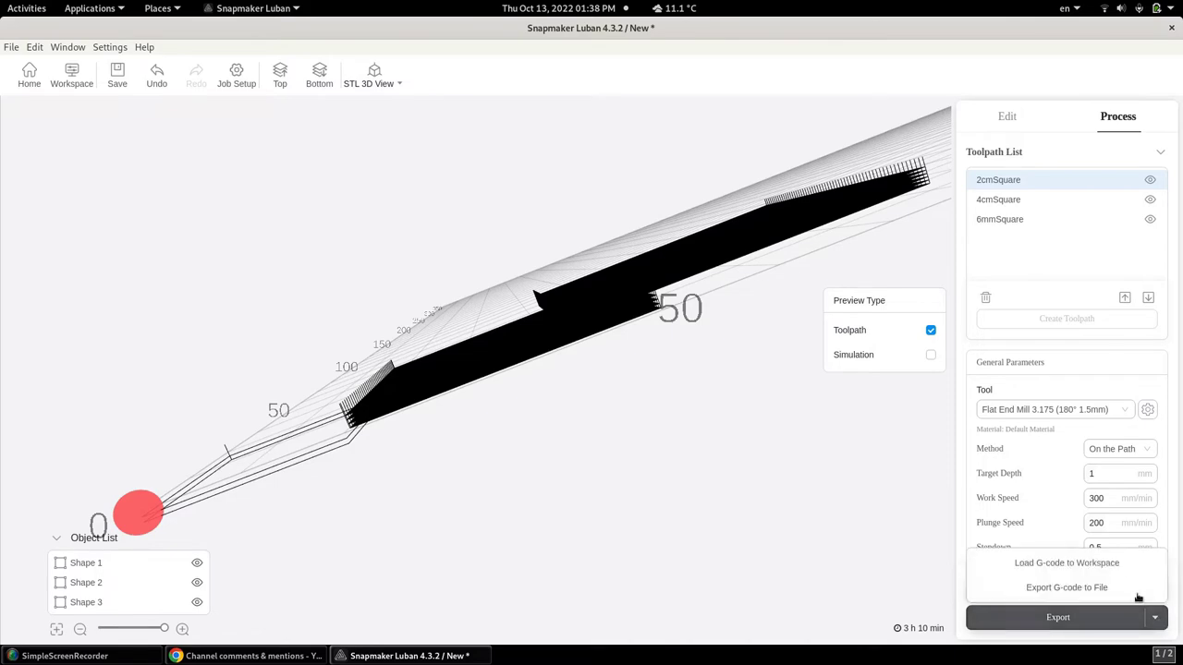
pyautogui.click(1103, 564)
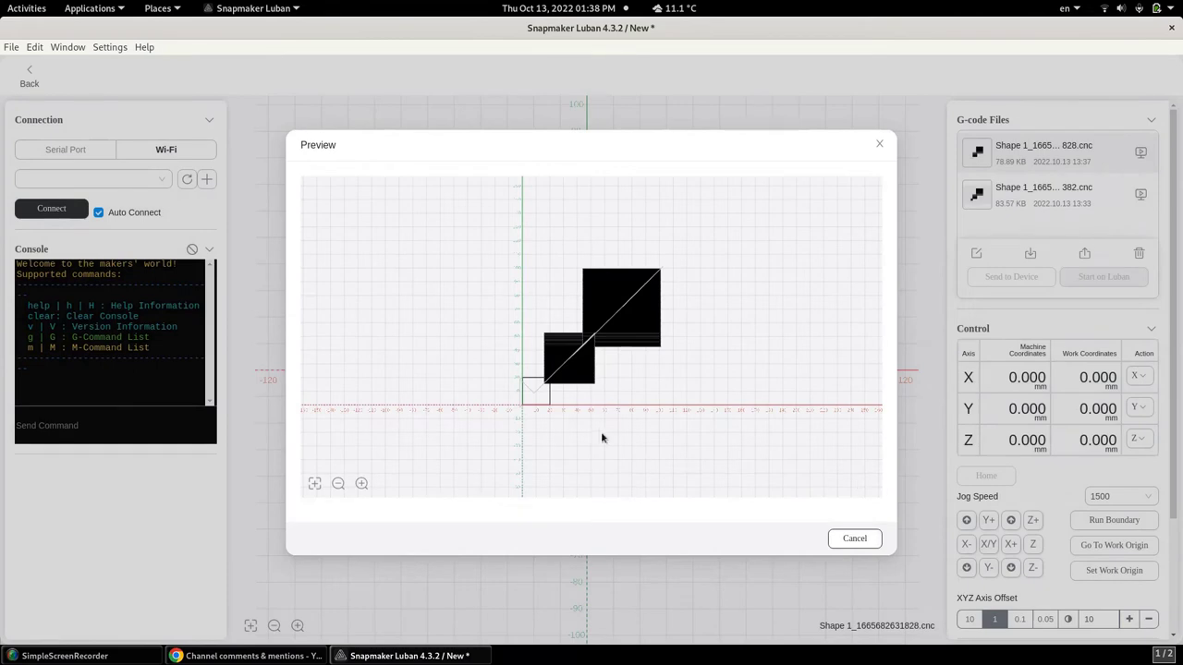
pyautogui.moveTo(597, 415); pyautogui.dragTo(596, 354)
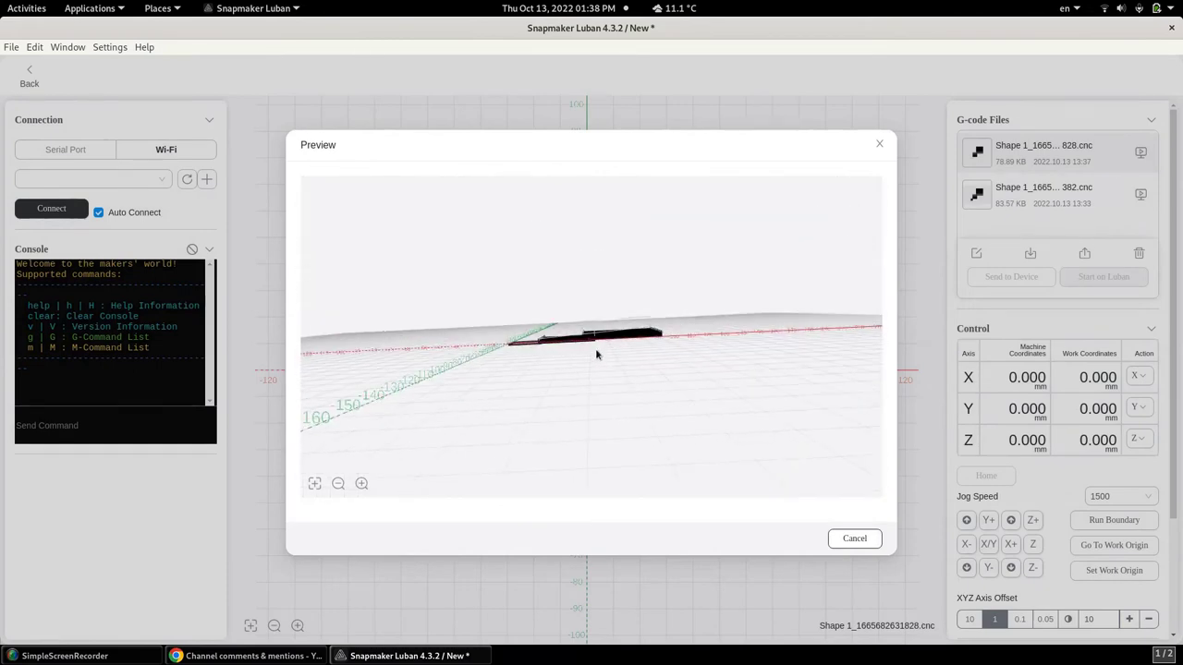
pyautogui.scroll(5, 538, 350)
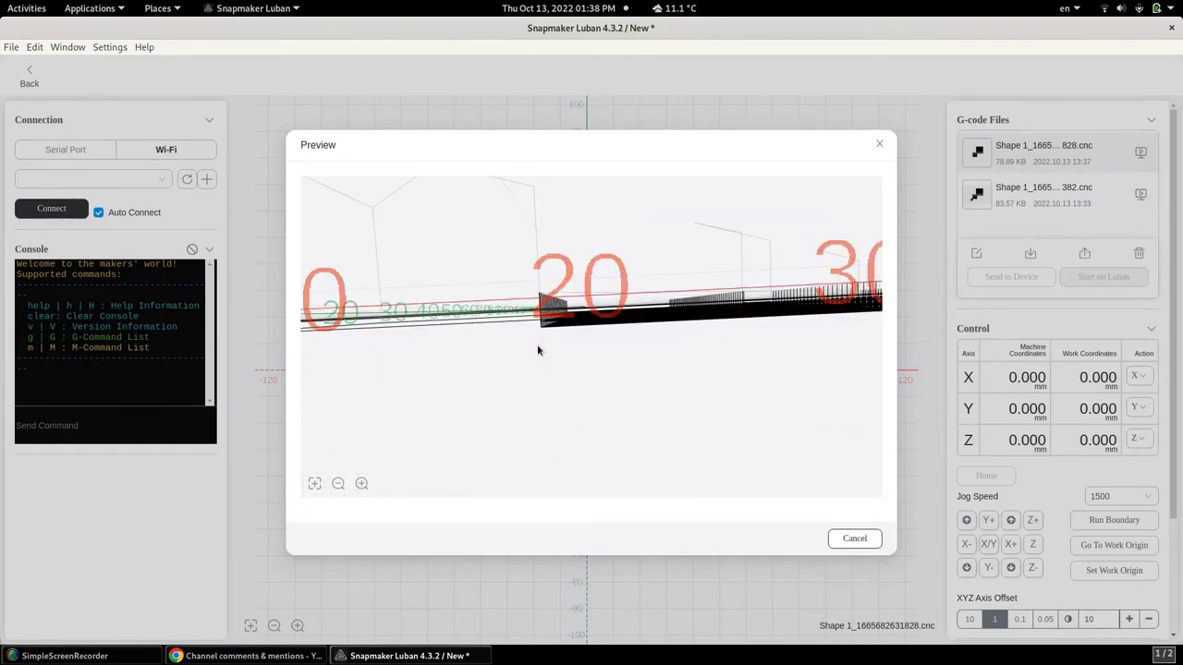
pyautogui.moveTo(583, 363); pyautogui.dragTo(665, 421)
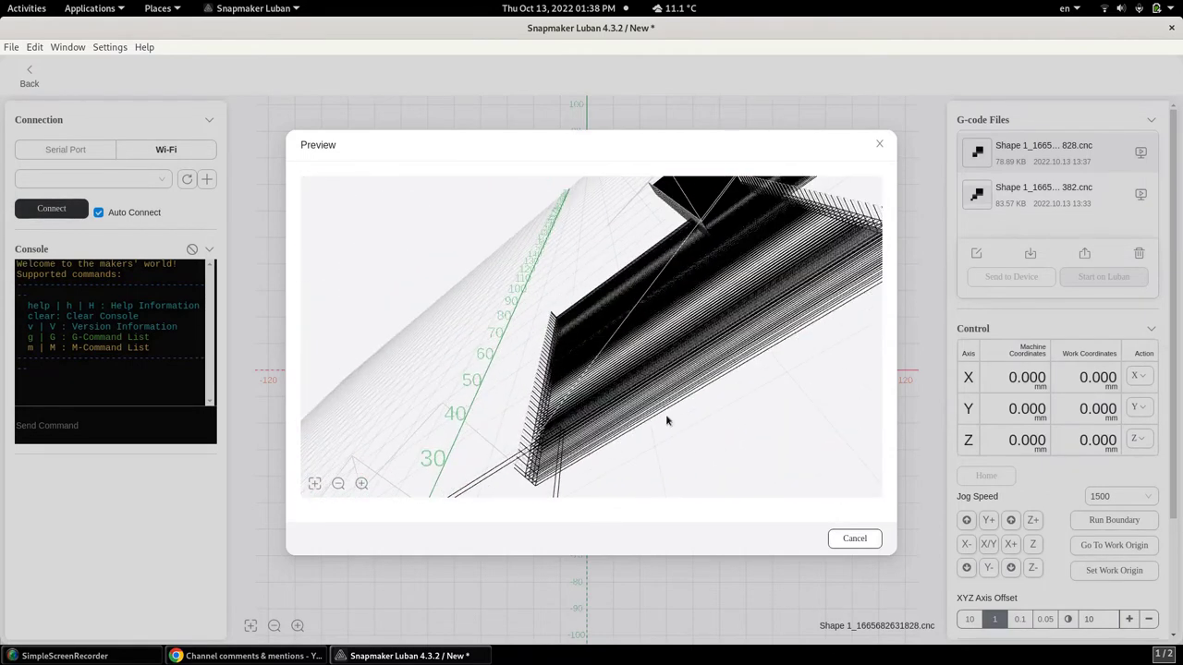
pyautogui.click(864, 542)
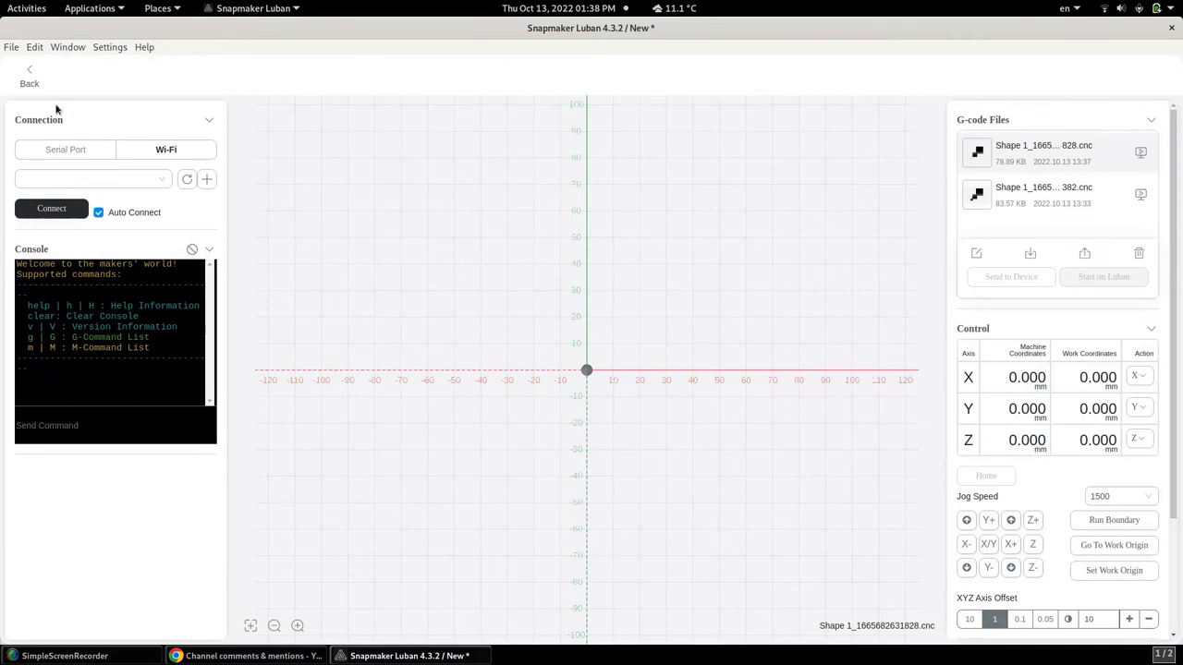
# - Return to editing the shapes and move the 40 mm square so that its lower-left corner sits on the work origin
pyautogui.click(31, 79)
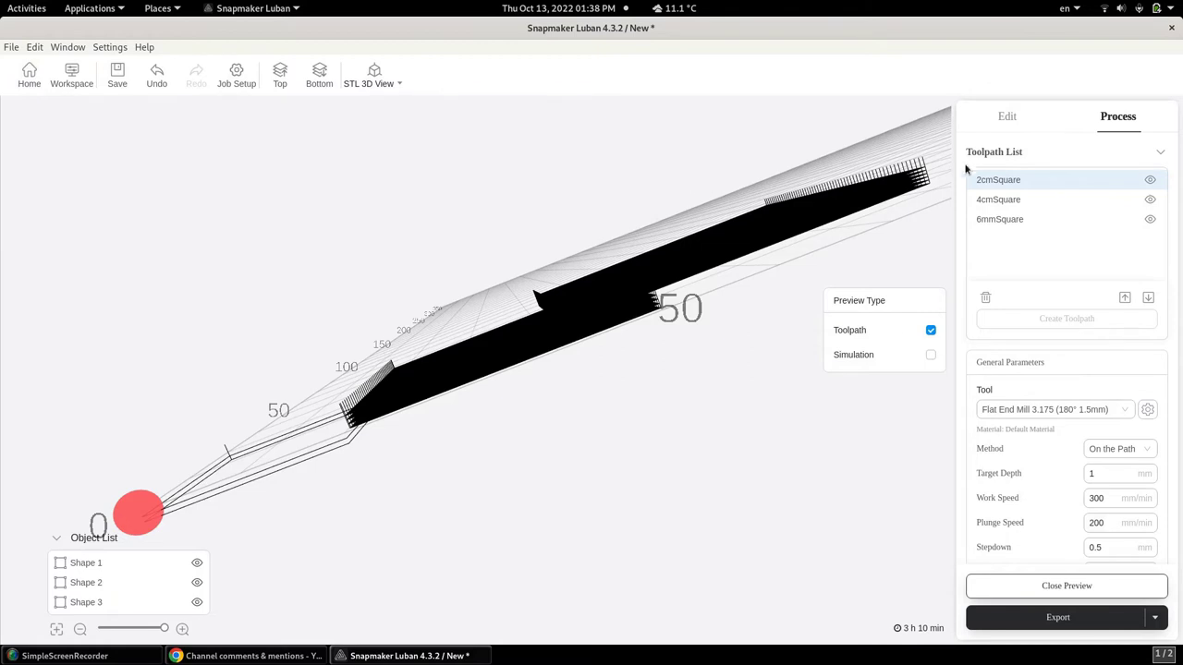
pyautogui.click(1007, 117)
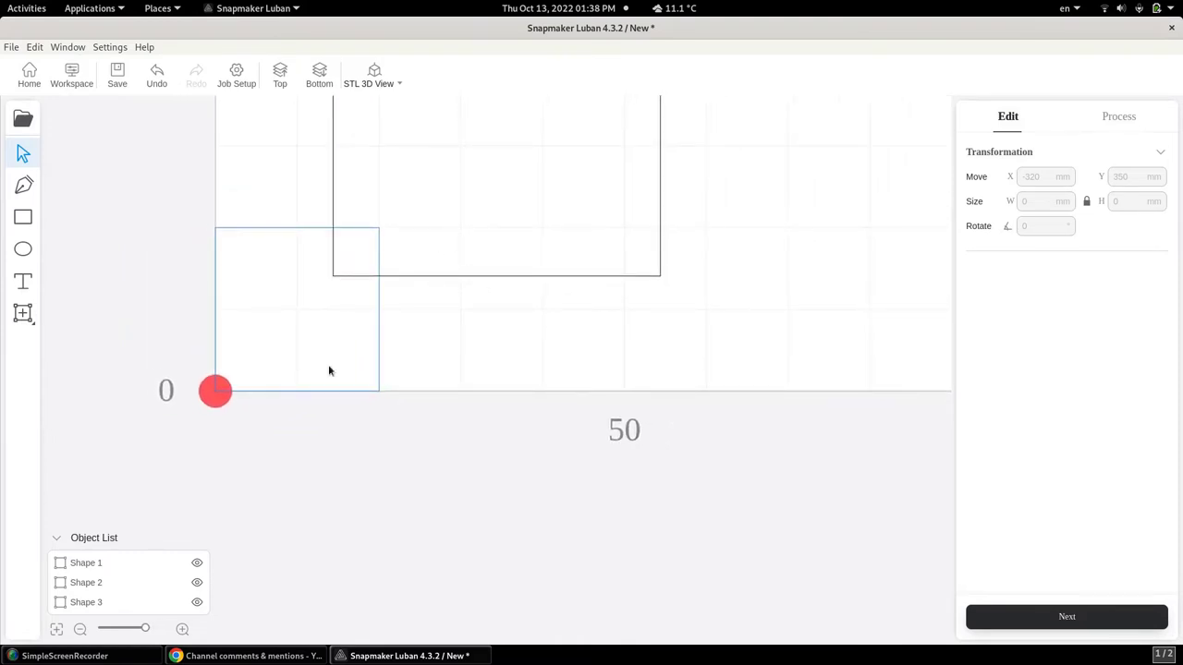
pyautogui.click(124, 583)
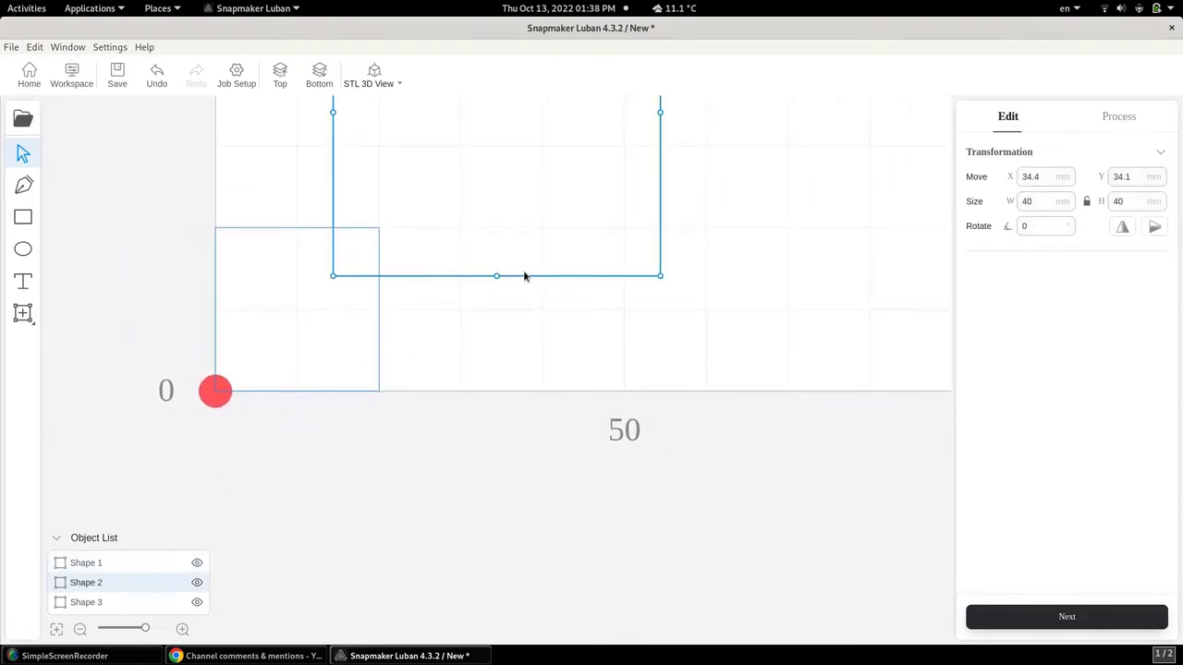
pyautogui.moveTo(524, 282); pyautogui.dragTo(406, 394)
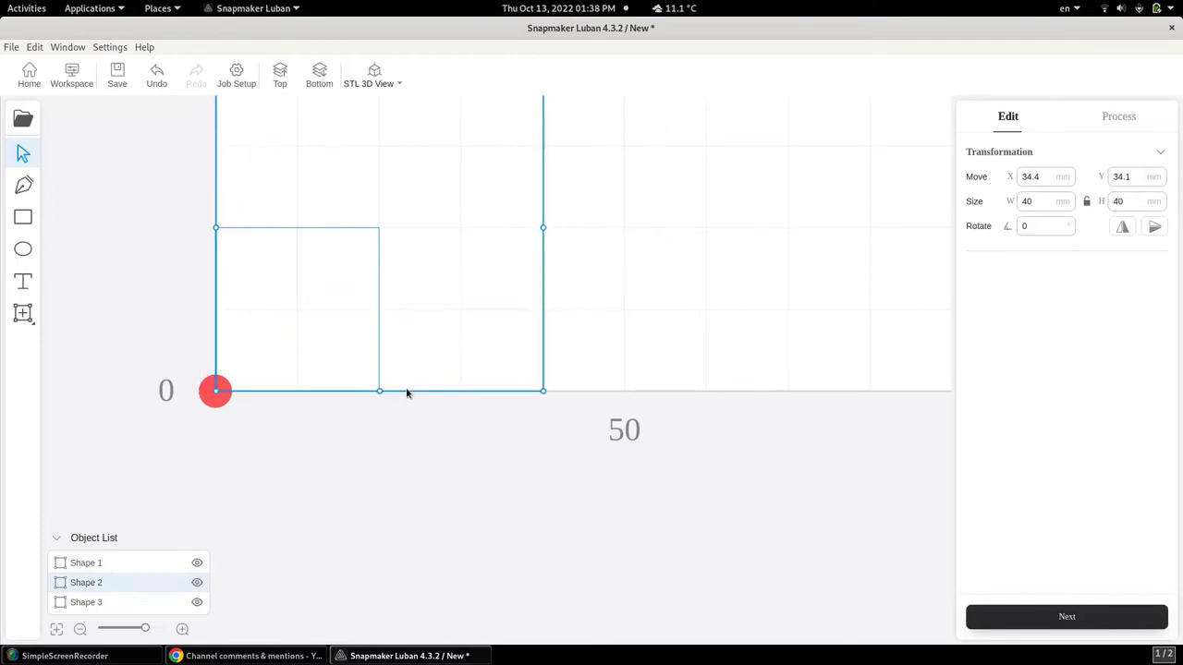
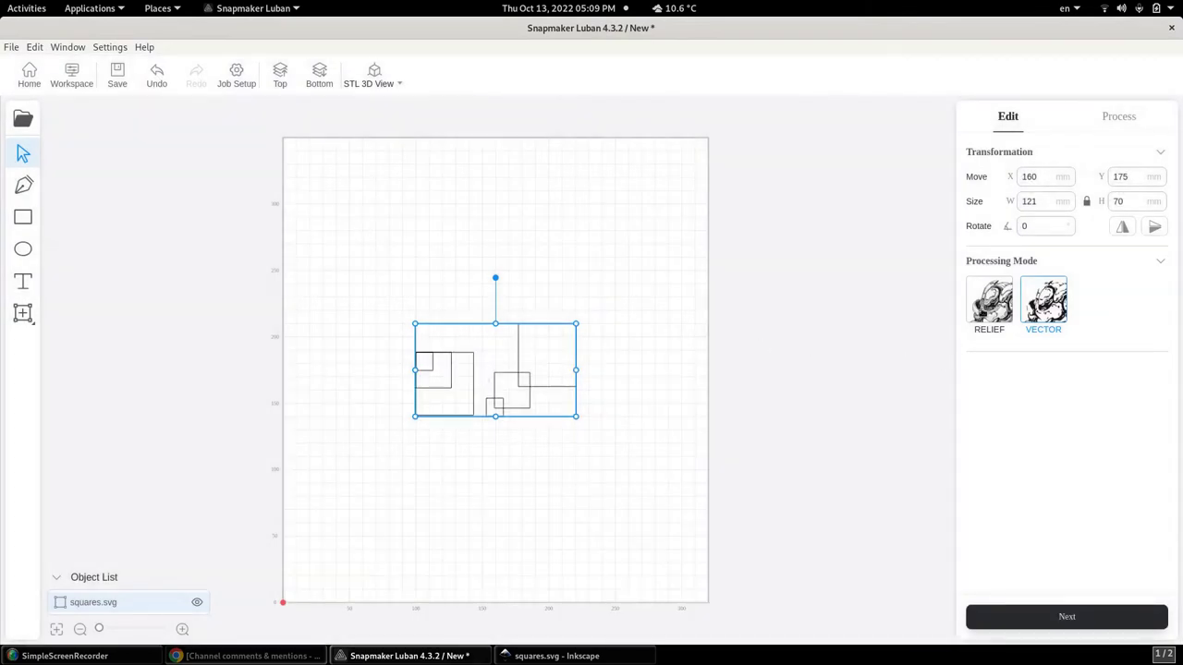
# - Set squares.svg to Relief processing and create a carve toolpath with a 3 mm target depth and the Flat End Mill 3.175
pyautogui.click(987, 305)
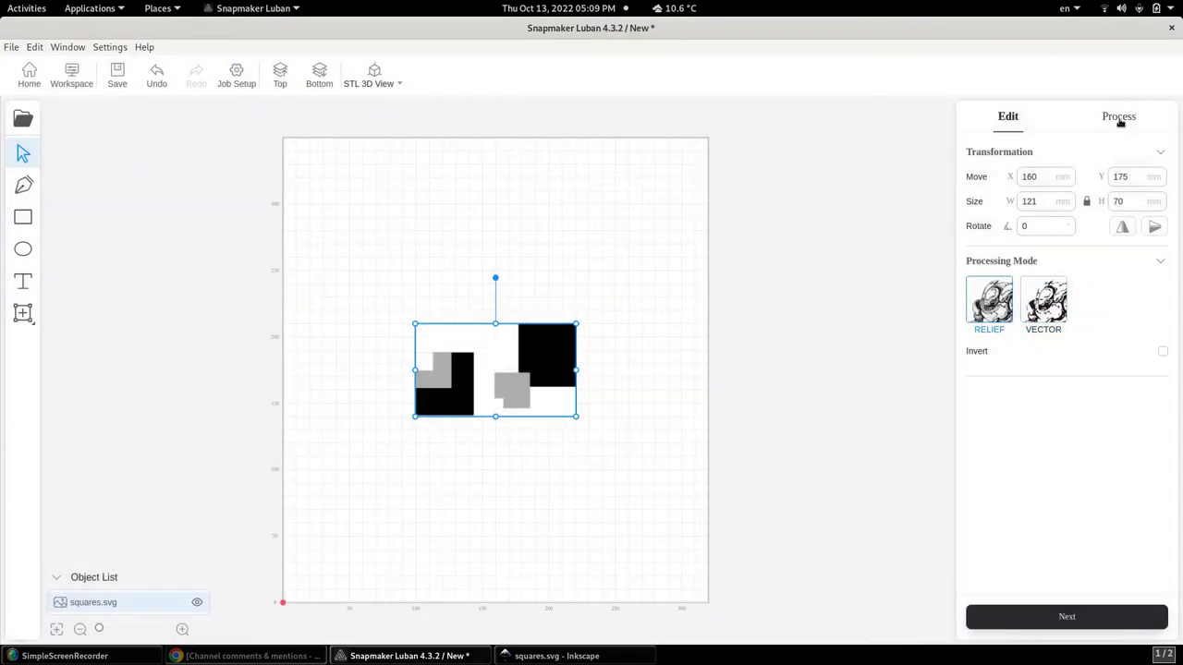
pyautogui.click(1120, 120)
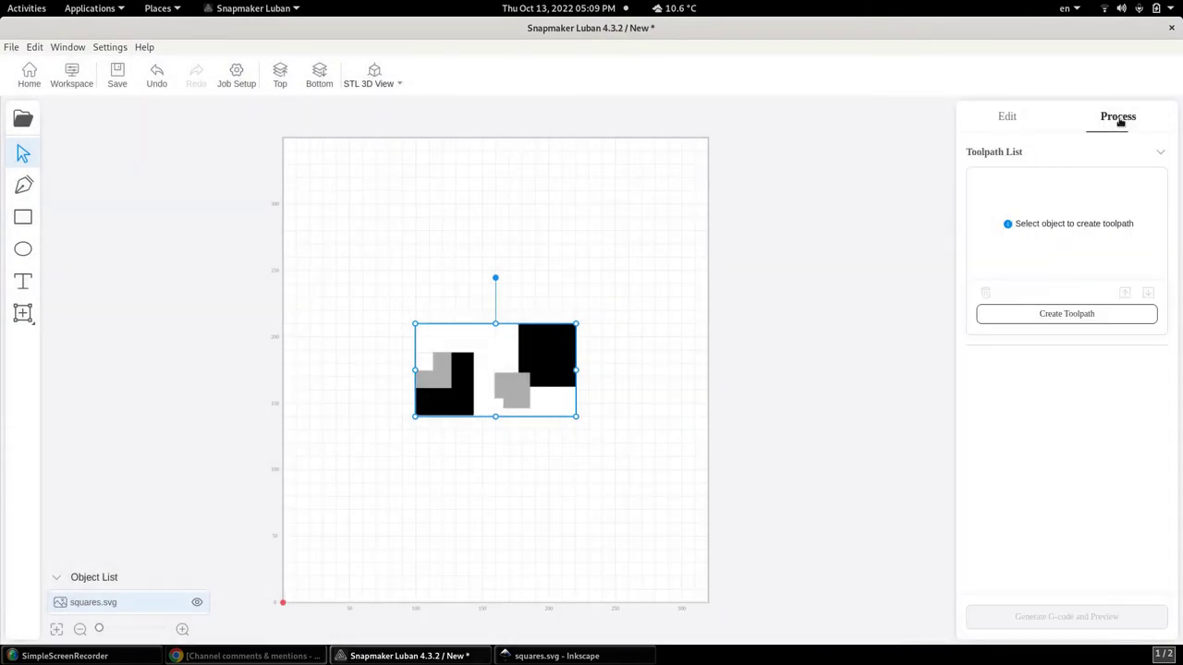
pyautogui.click(1058, 315)
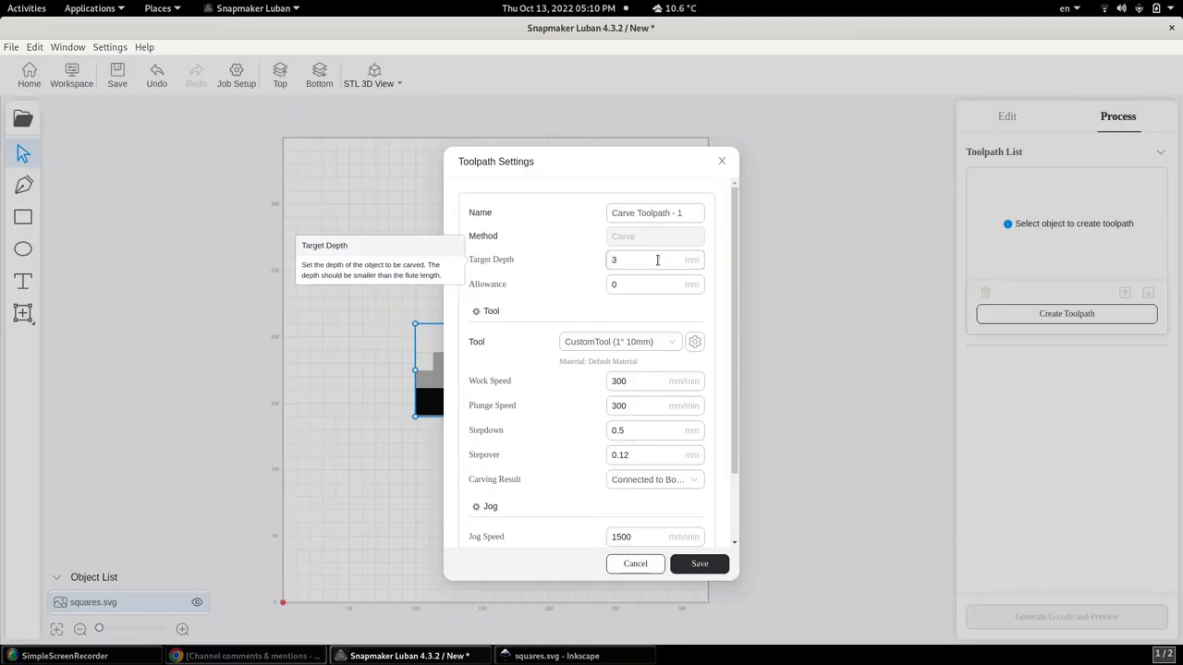
pyautogui.click(673, 342)
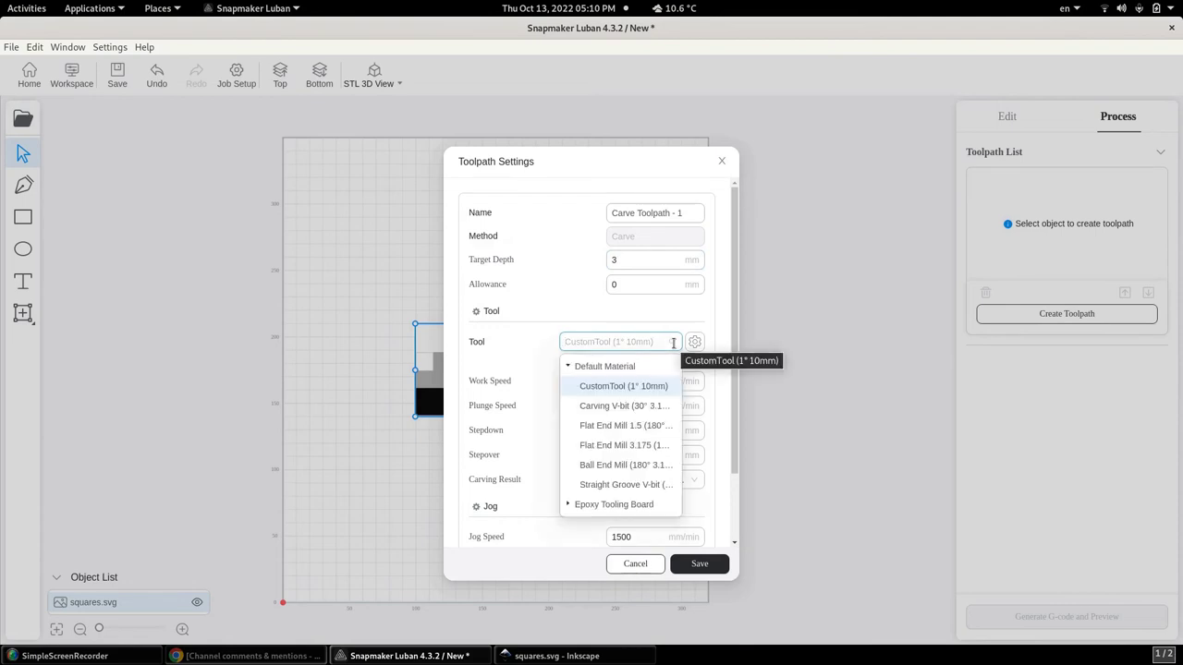
pyautogui.click(635, 448)
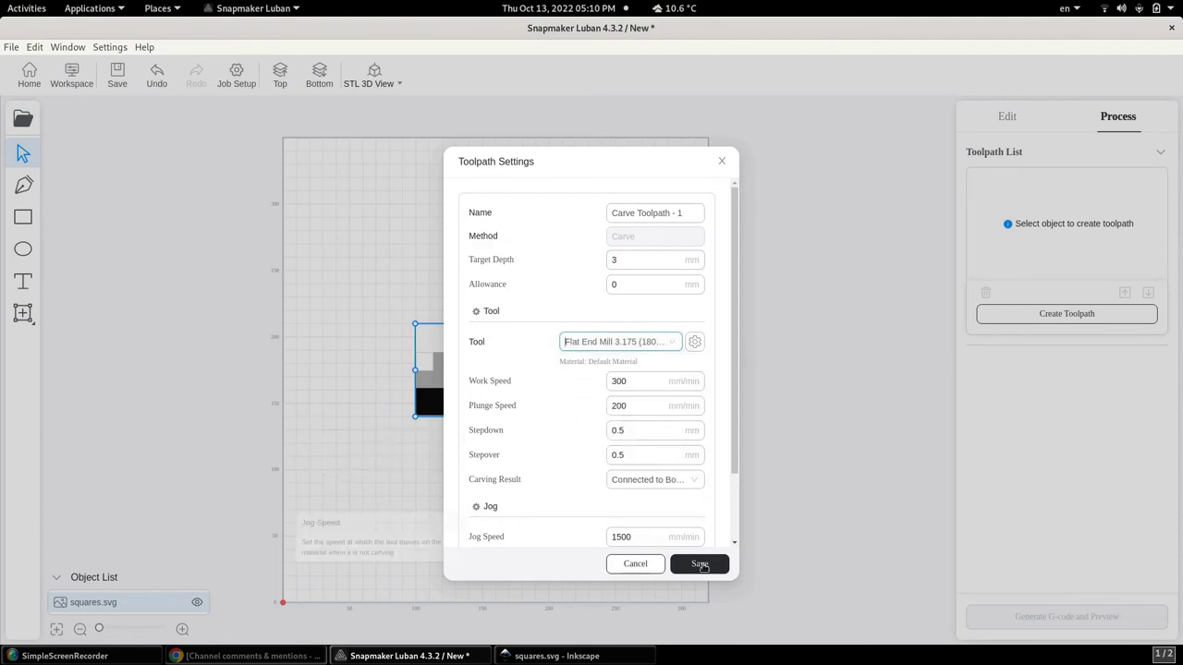
pyautogui.click(700, 565)
# - Generate the G-code preview for squares.svg and examine the relief carving in the simulation alone, close up and from an angle
pyautogui.click(1029, 618)
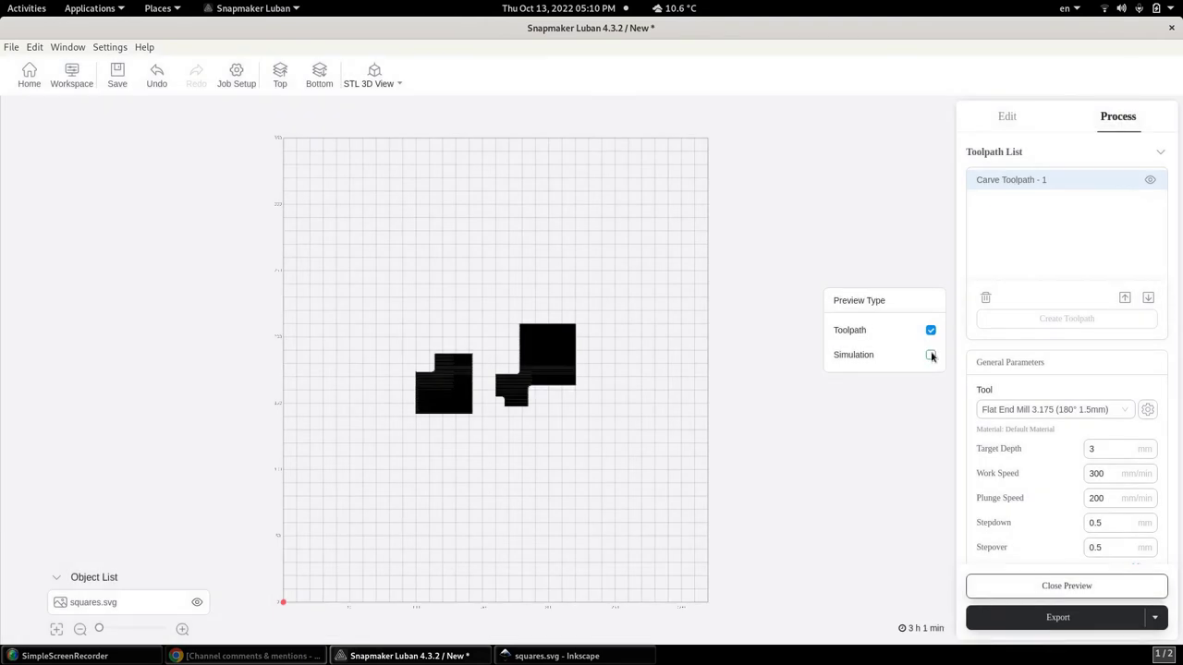
pyautogui.click(931, 355)
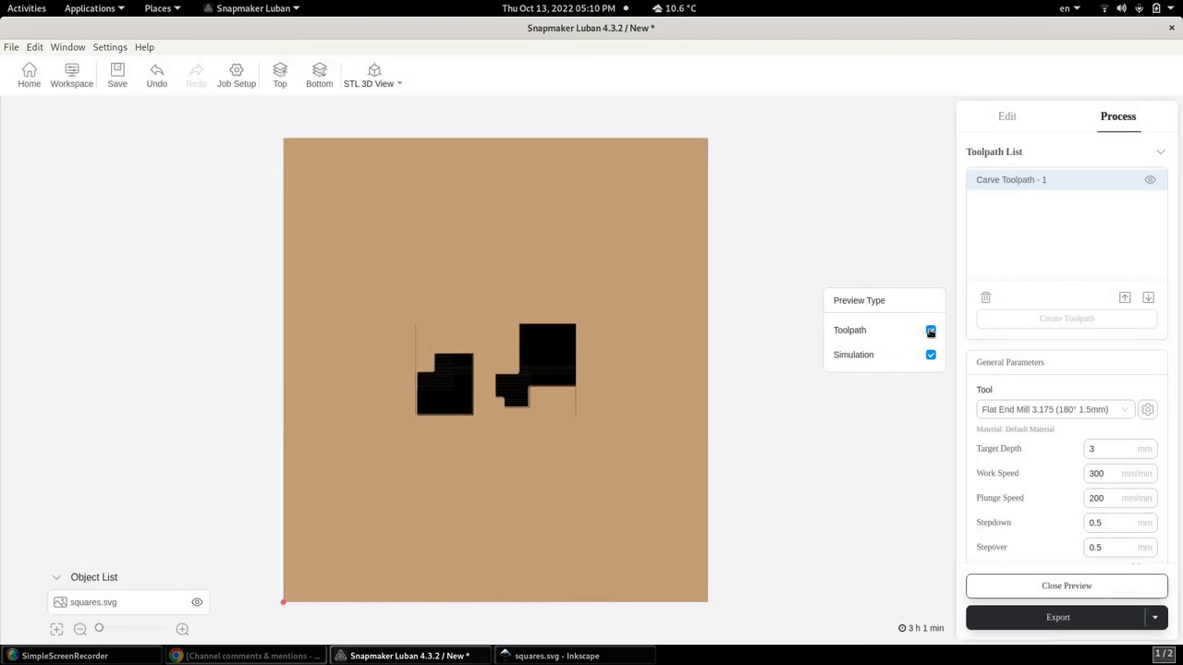
pyautogui.click(931, 331)
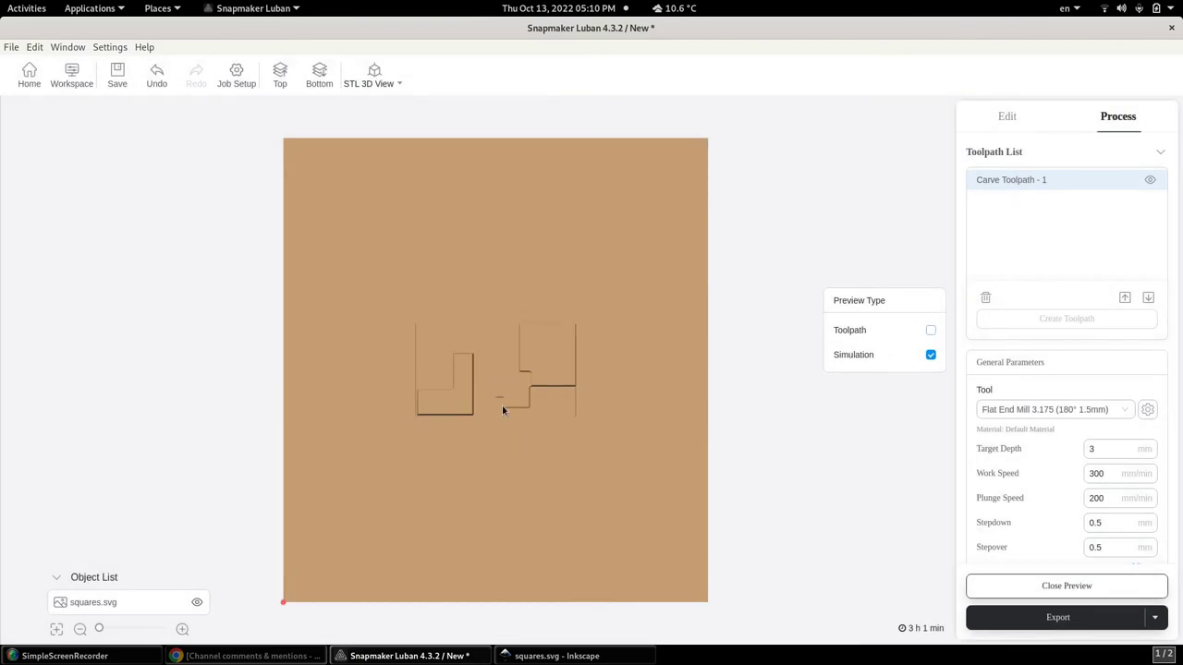
pyautogui.moveTo(508, 424); pyautogui.dragTo(531, 390)
pyautogui.scroll(2, 531, 391)
pyautogui.scroll(2, 531, 391)
pyautogui.scroll(2, 511, 409)
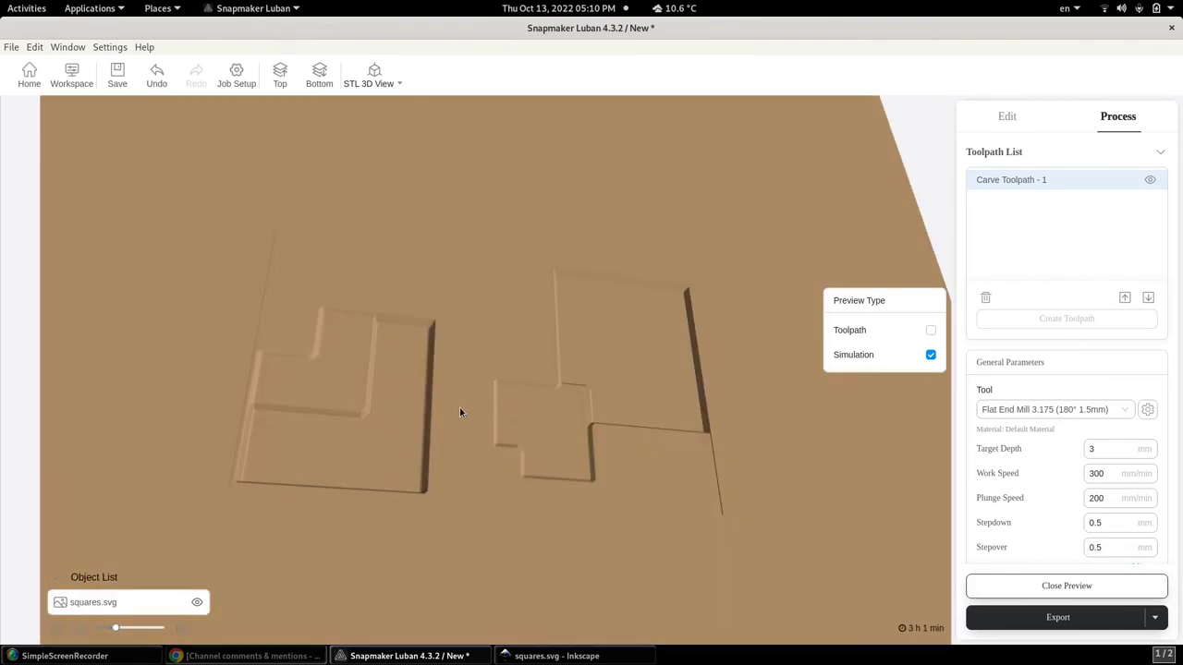
pyautogui.moveTo(460, 412); pyautogui.dragTo(500, 412)
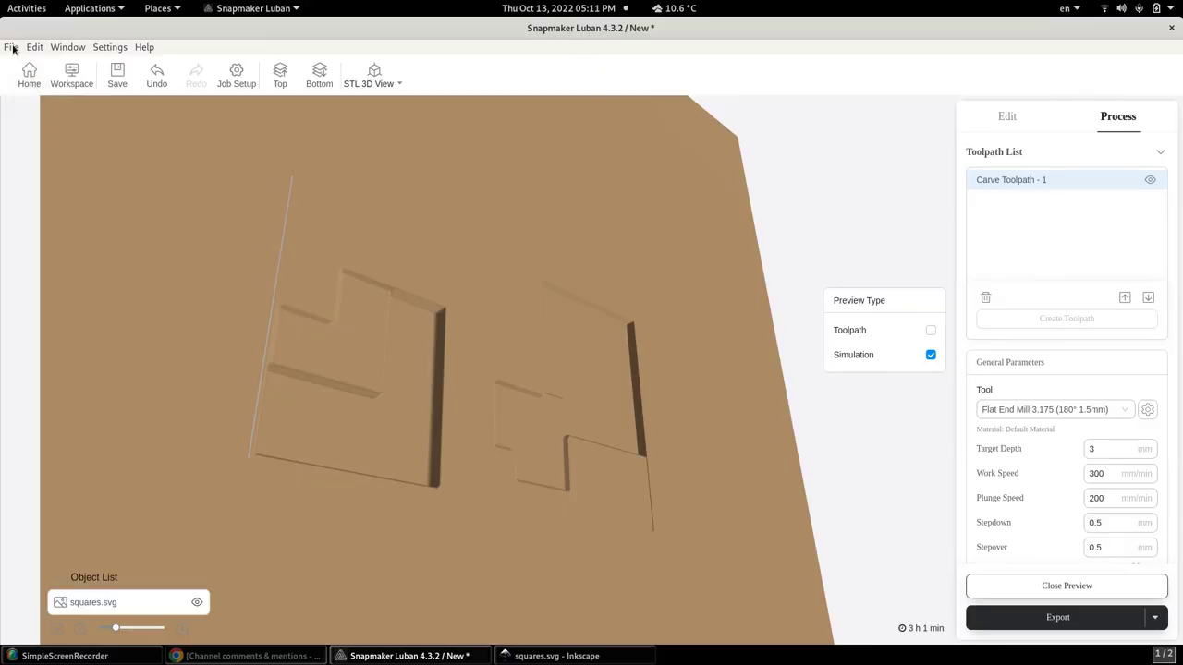
# - Close the preview and delete squares.svg together with its carve toolpath
pyautogui.click(13, 49)
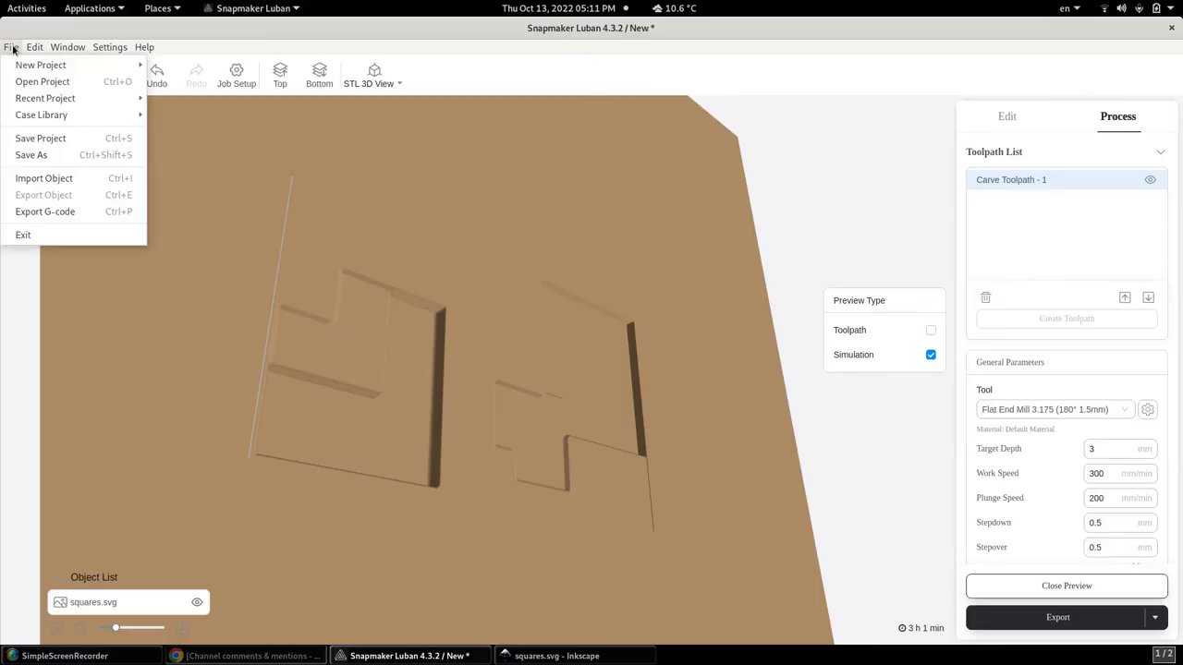
pyautogui.click(204, 222)
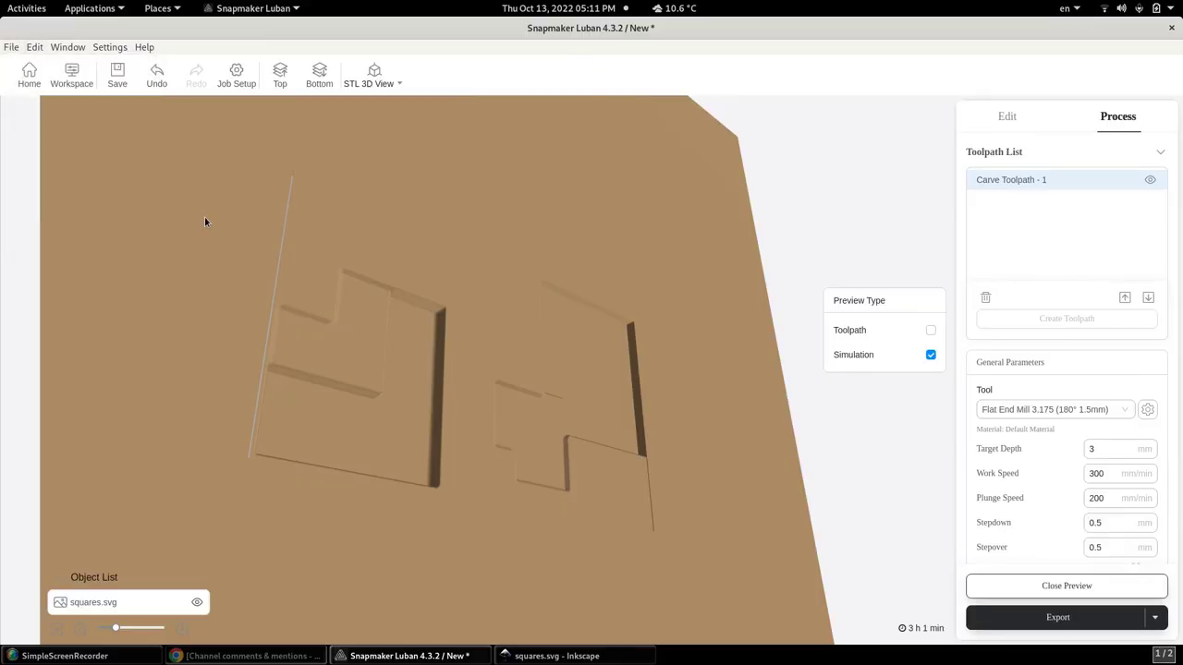
pyautogui.press('Escape')
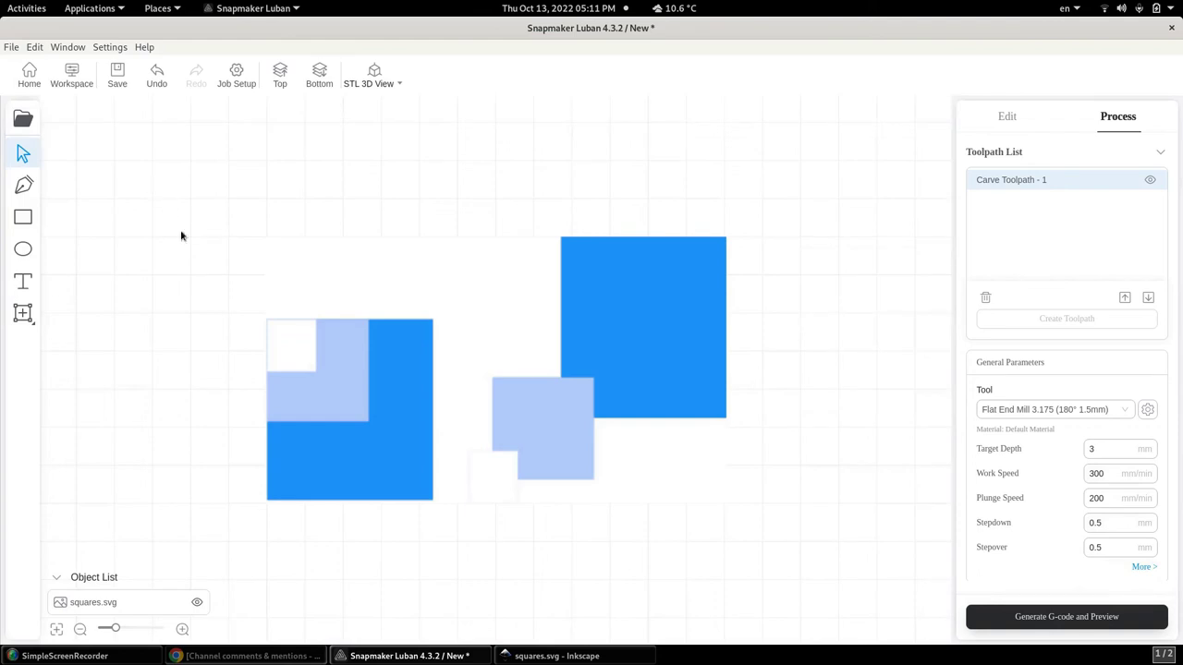
pyautogui.click(349, 439)
pyautogui.press('Delete')
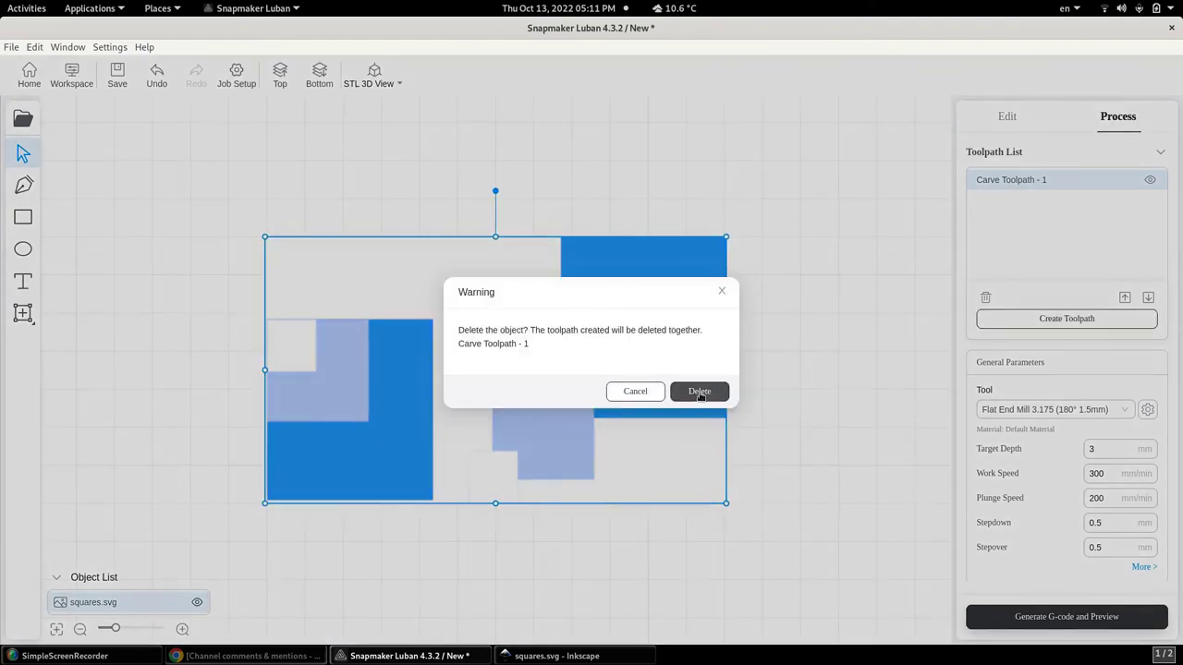
pyautogui.click(700, 392)
# - Import the squares.stl model and set its projection orientation to Back
pyautogui.click(11, 47)
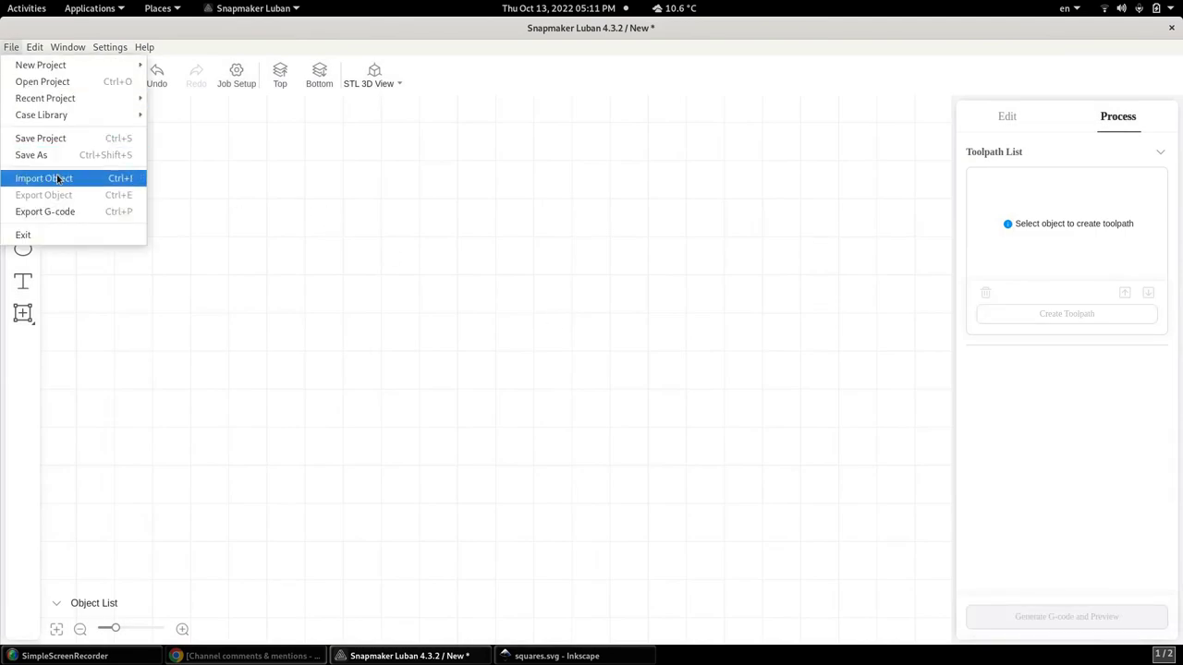
pyautogui.click(58, 178)
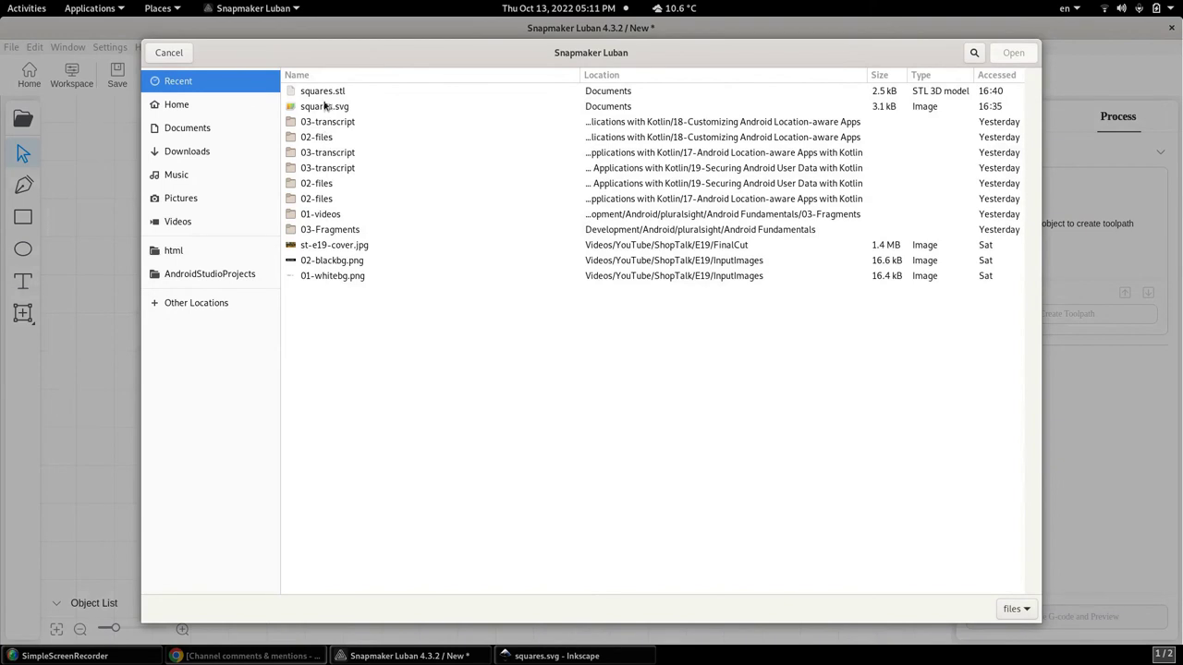
pyautogui.click(322, 92)
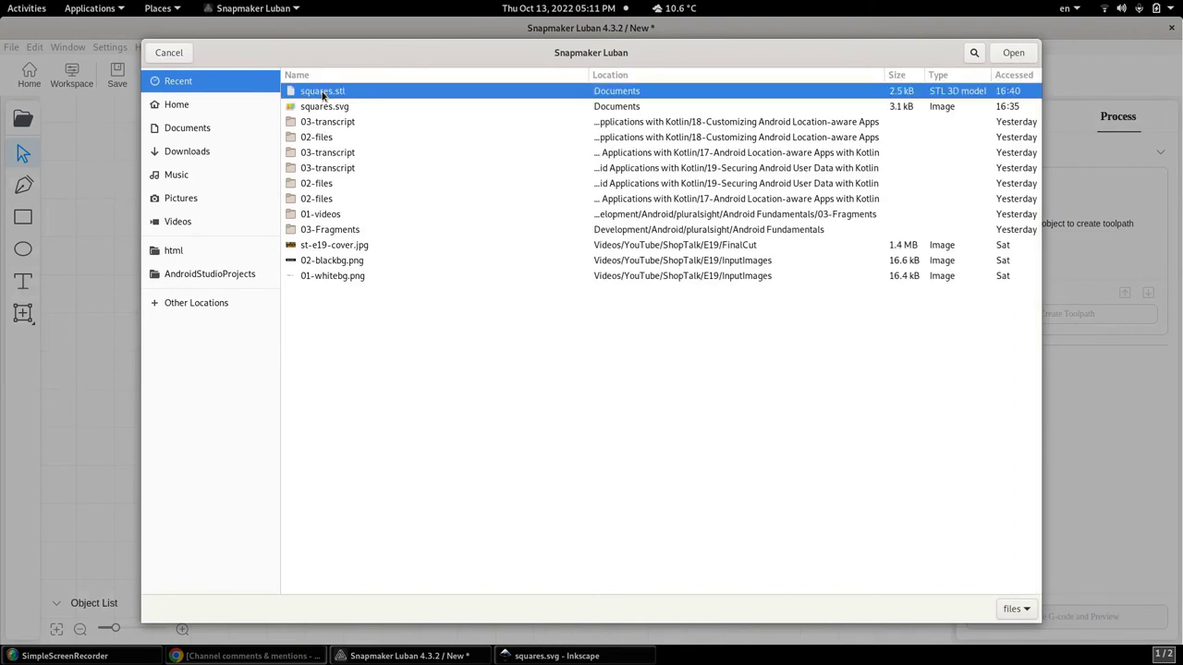
pyautogui.doubleClick(323, 93)
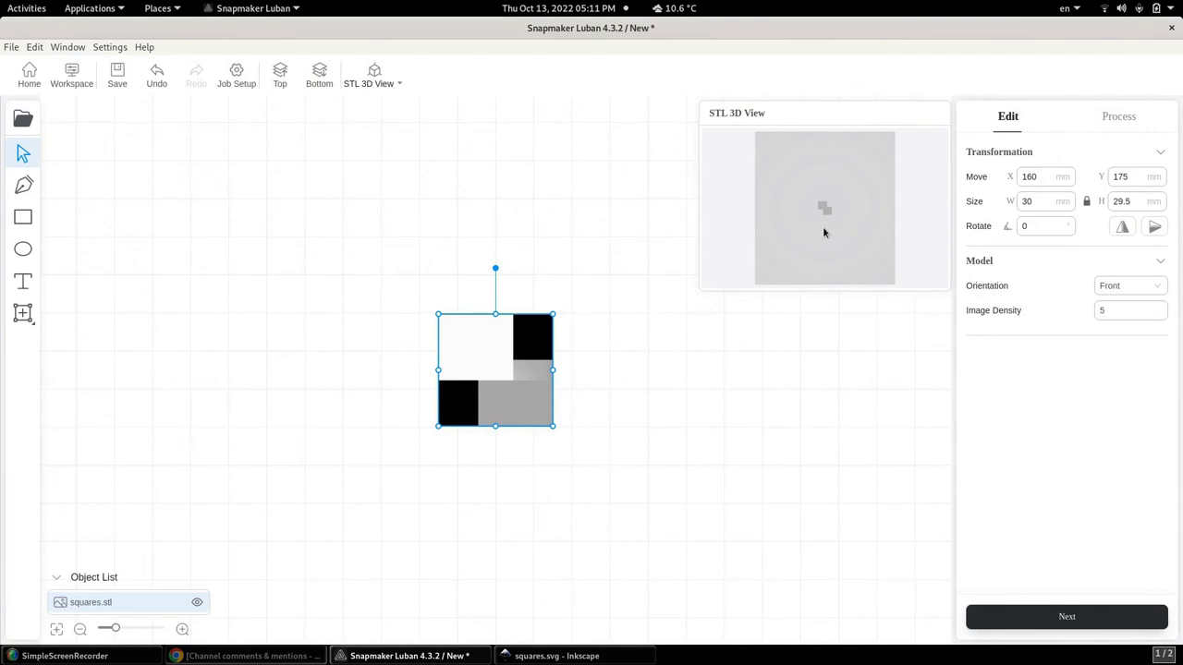
pyautogui.click(1158, 288)
pyautogui.click(1140, 333)
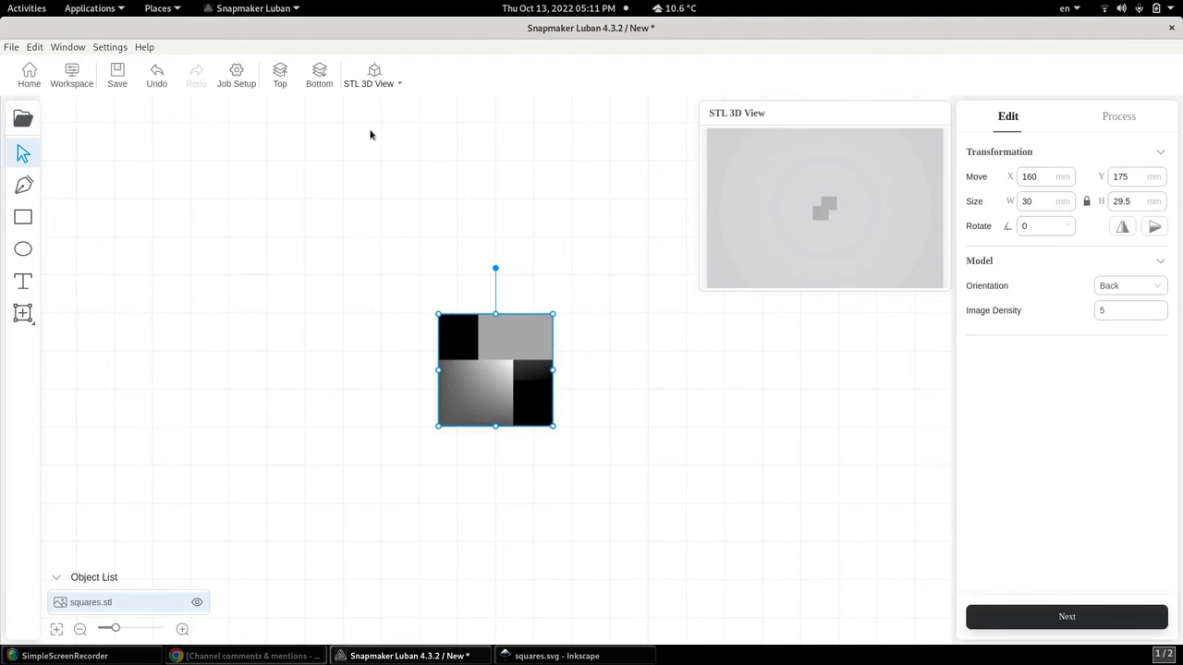
# - Import ziggurat-normal.stl from the Documents folder and set its projection orientation to Top
pyautogui.click(11, 46)
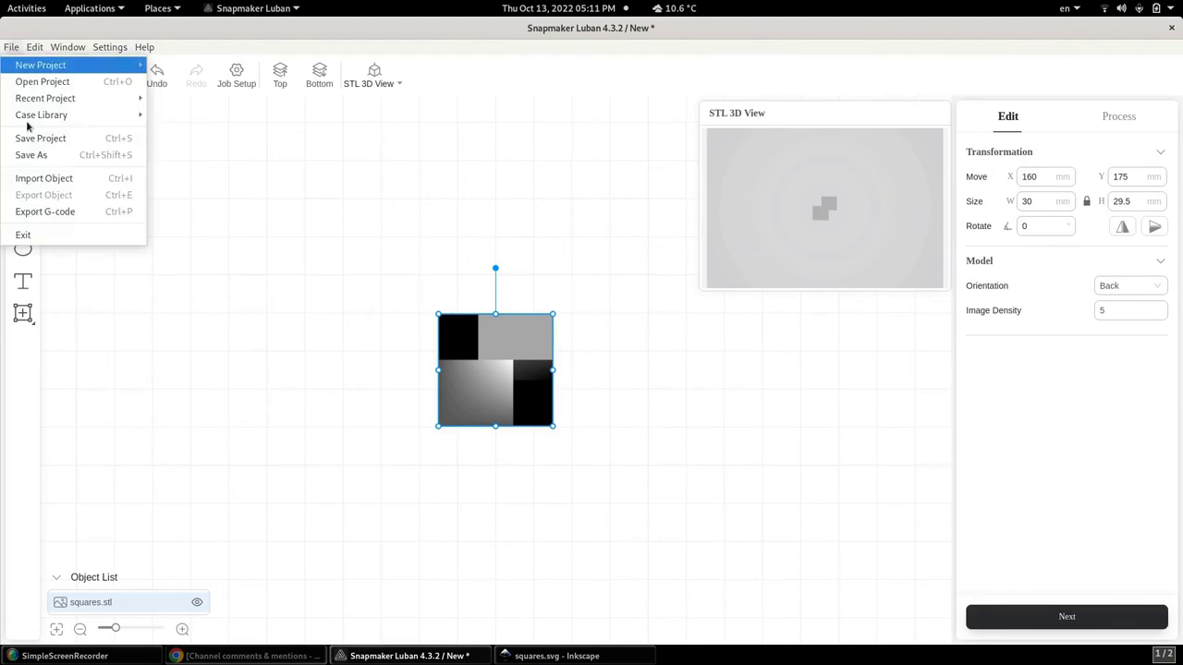
pyautogui.click(49, 180)
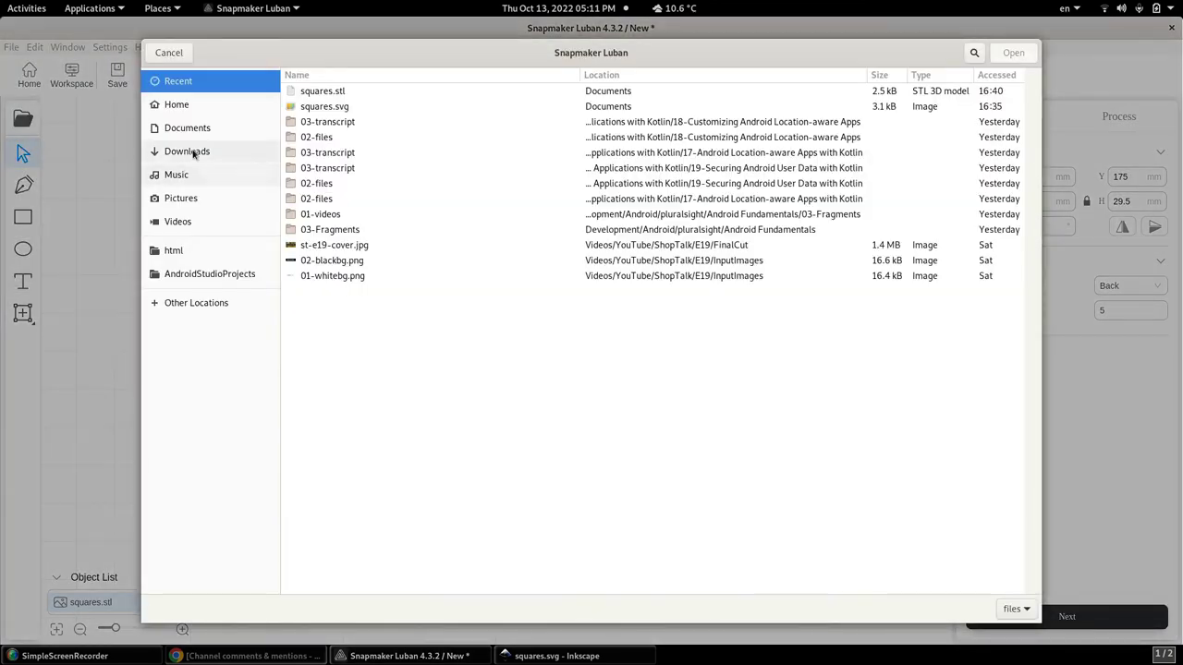
pyautogui.click(197, 129)
pyautogui.scroll(-5, 385, 366)
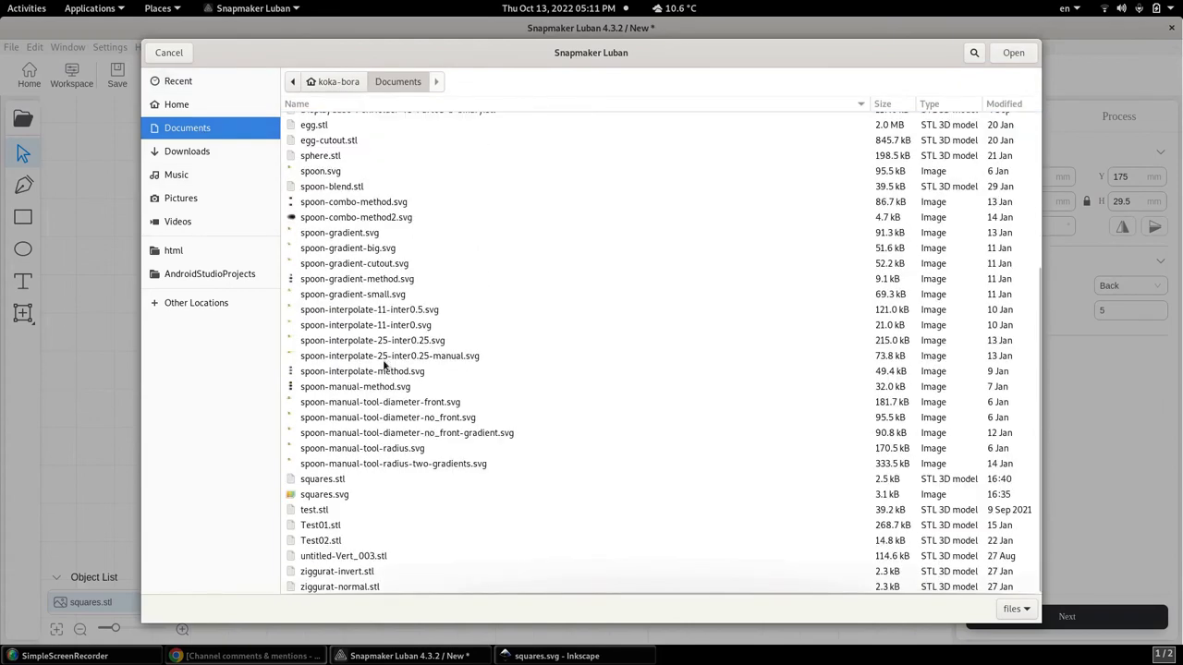
pyautogui.doubleClick(361, 587)
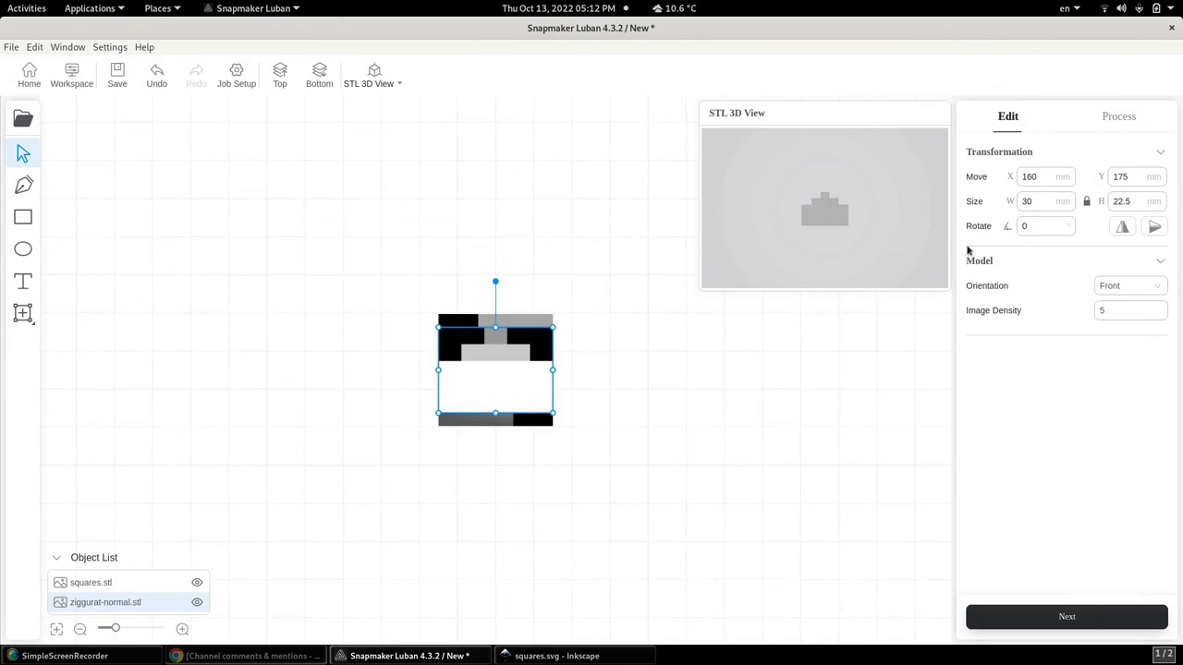
pyautogui.click(1156, 288)
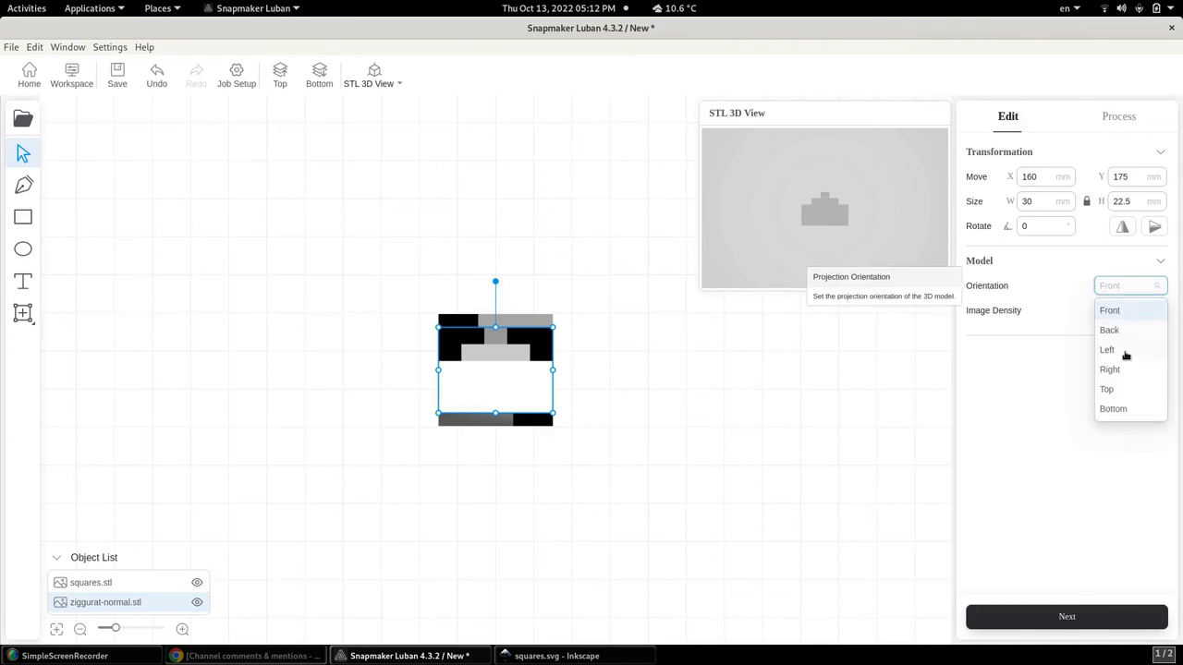
pyautogui.click(1122, 389)
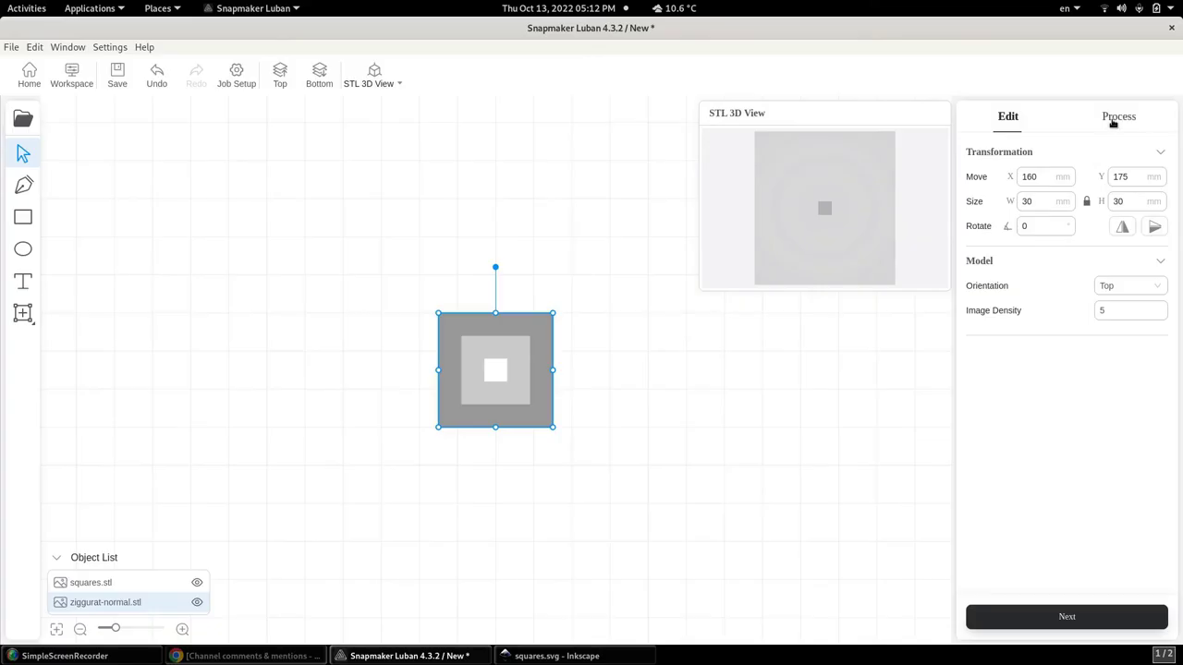
# - Create a carve toolpath for ziggurat-normal.stl using the Flat End Mill 3.175
pyautogui.click(1115, 118)
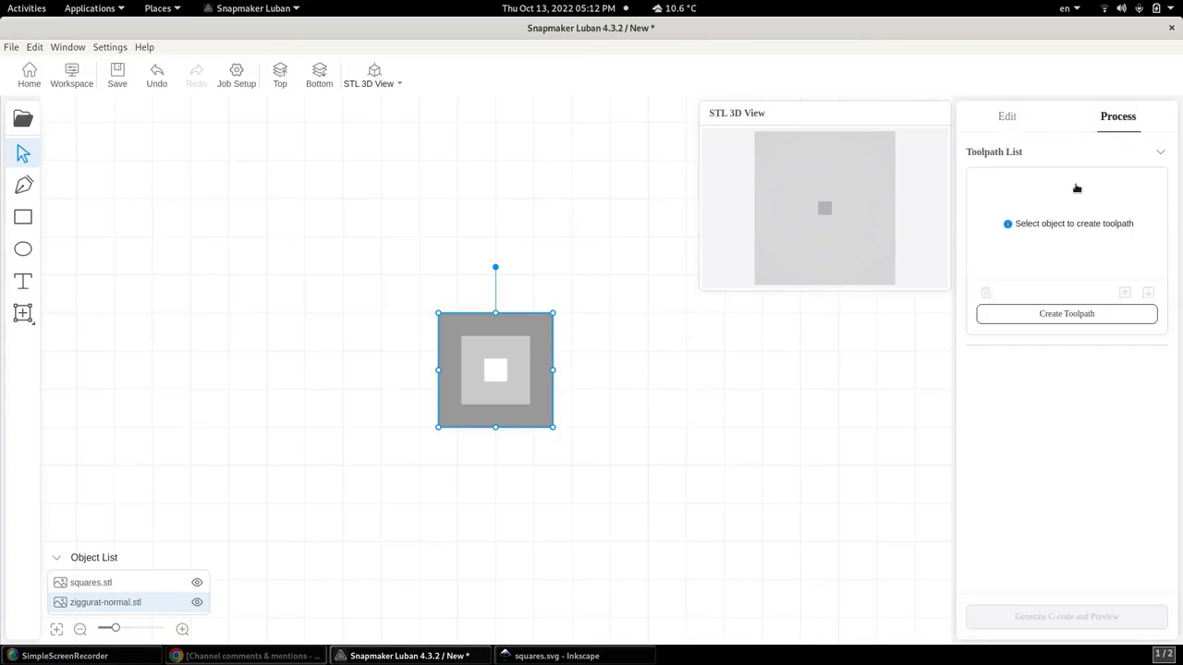
pyautogui.click(1057, 314)
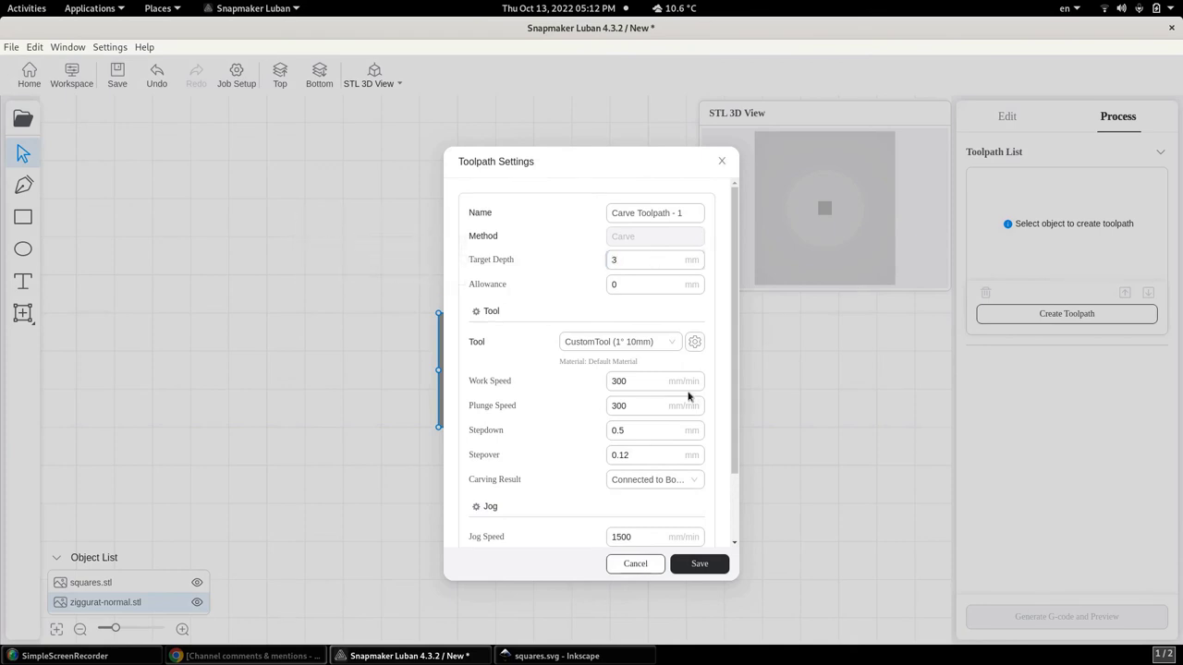
pyautogui.click(672, 342)
pyautogui.click(638, 447)
pyautogui.click(699, 565)
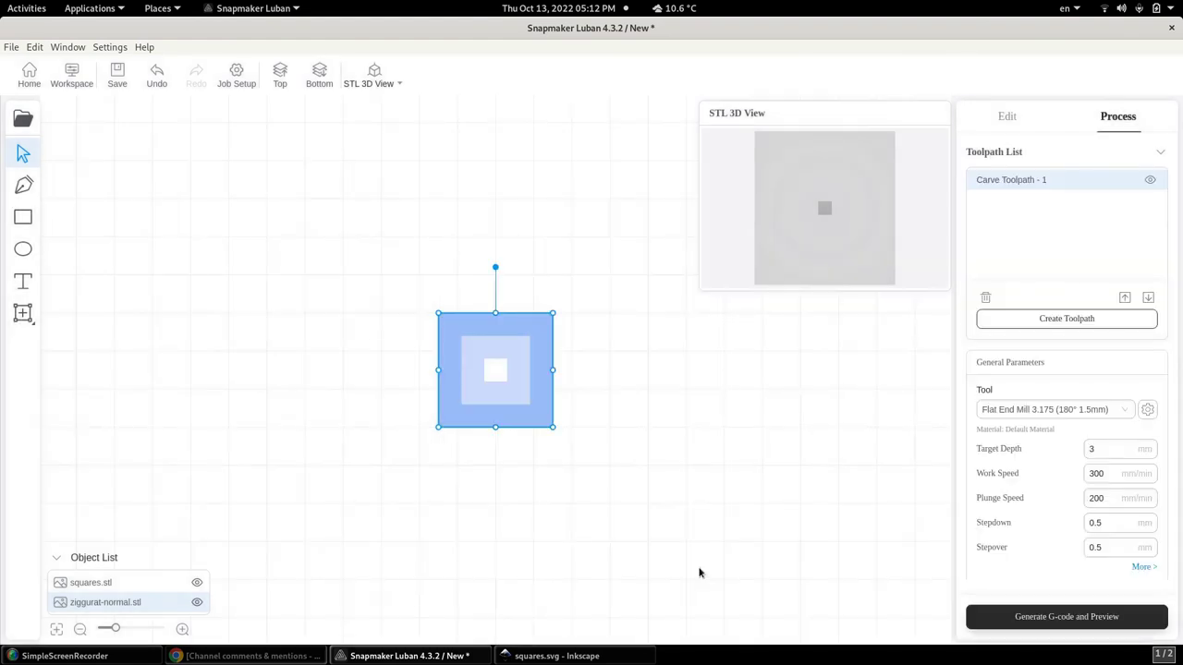
# - Generate the ziggurat's G-code preview and examine its stepped carving in the simulation with the toolpath lines hidden
pyautogui.click(988, 619)
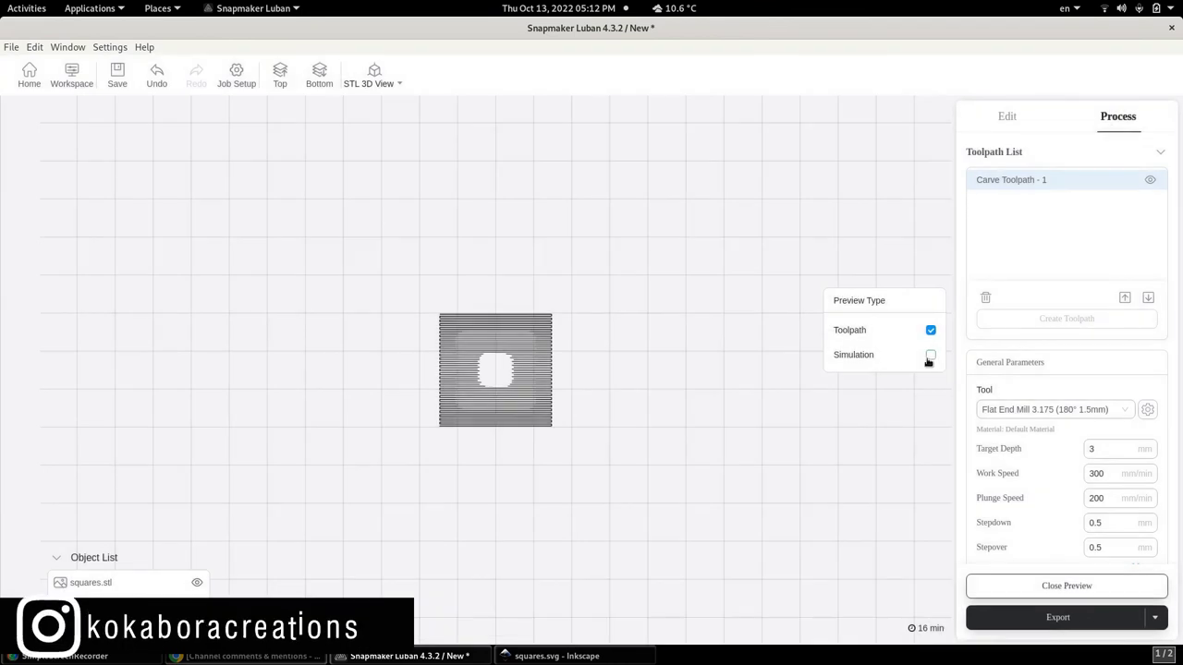
pyautogui.click(930, 357)
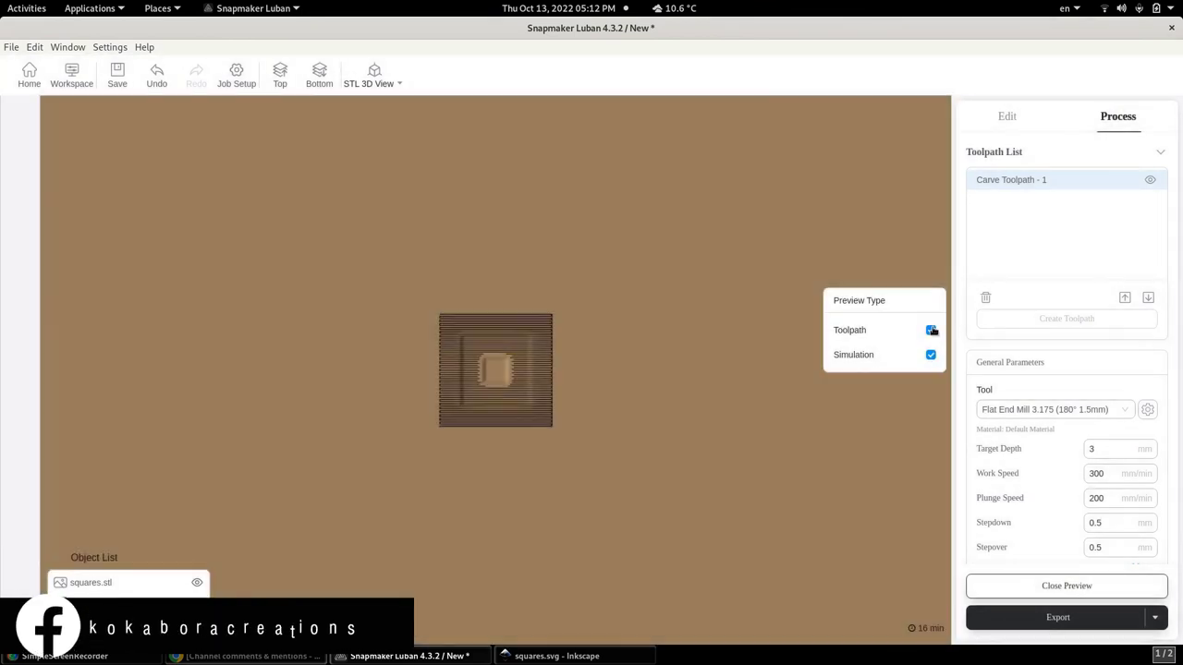
pyautogui.click(931, 330)
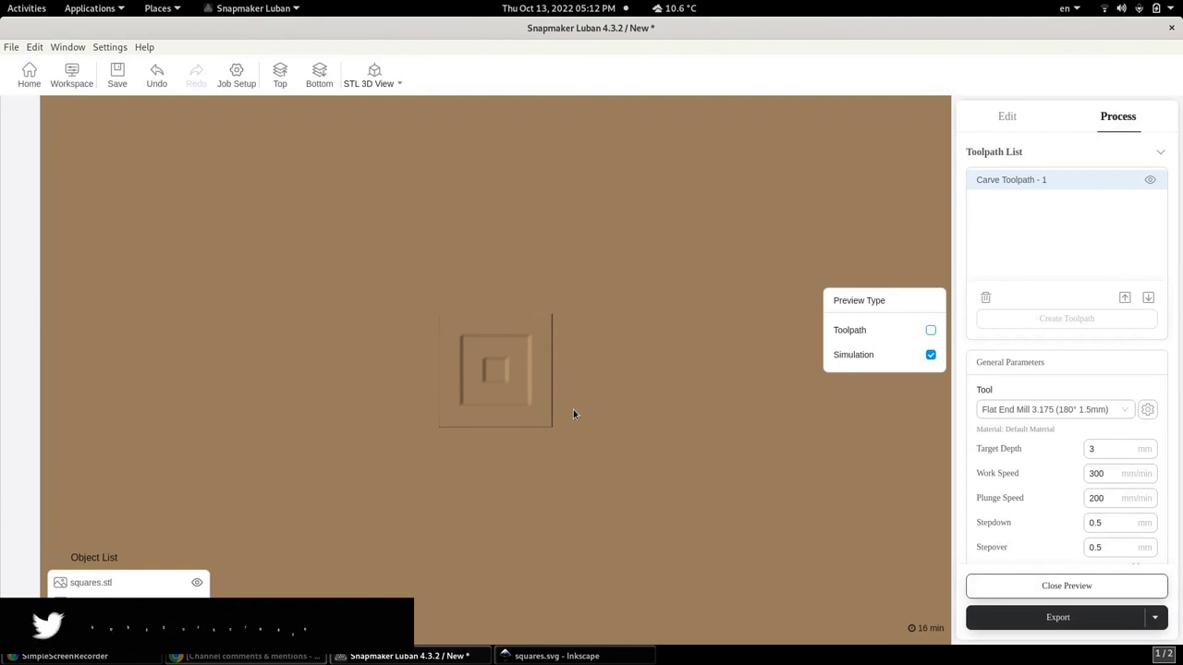
pyautogui.moveTo(592, 371); pyautogui.dragTo(550, 420)
pyautogui.scroll(2, 539, 361)
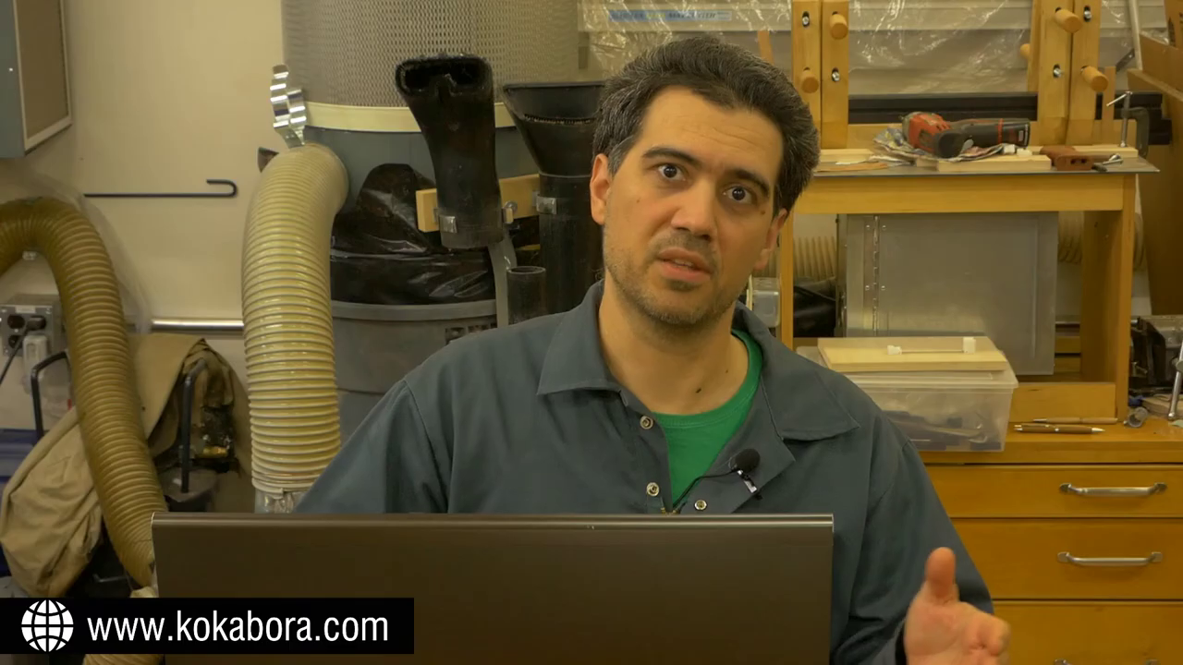